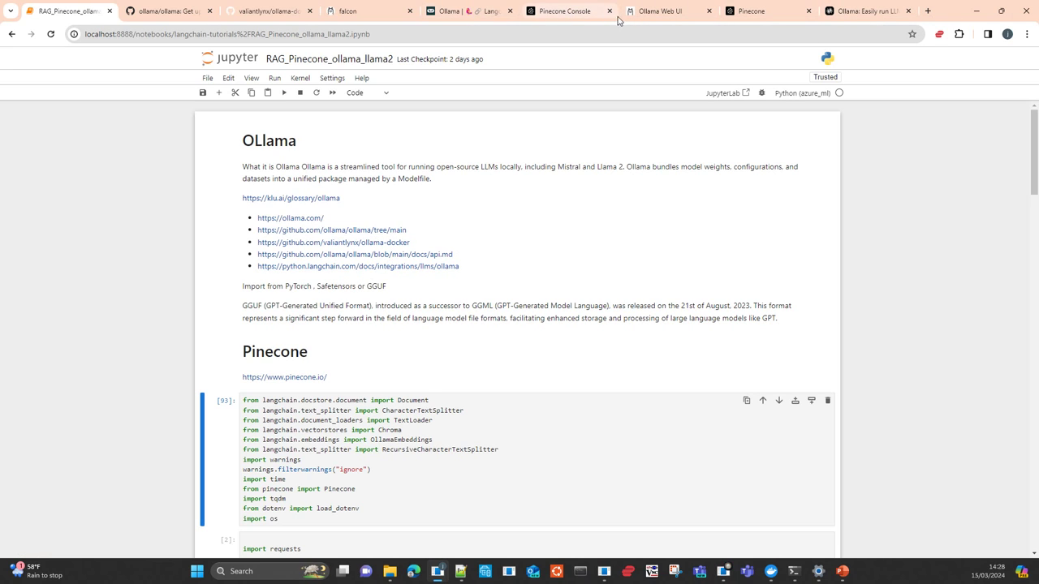
Look over the Pinecone documentation home page and the rag-demo index in the Pinecone Console
click(754, 11)
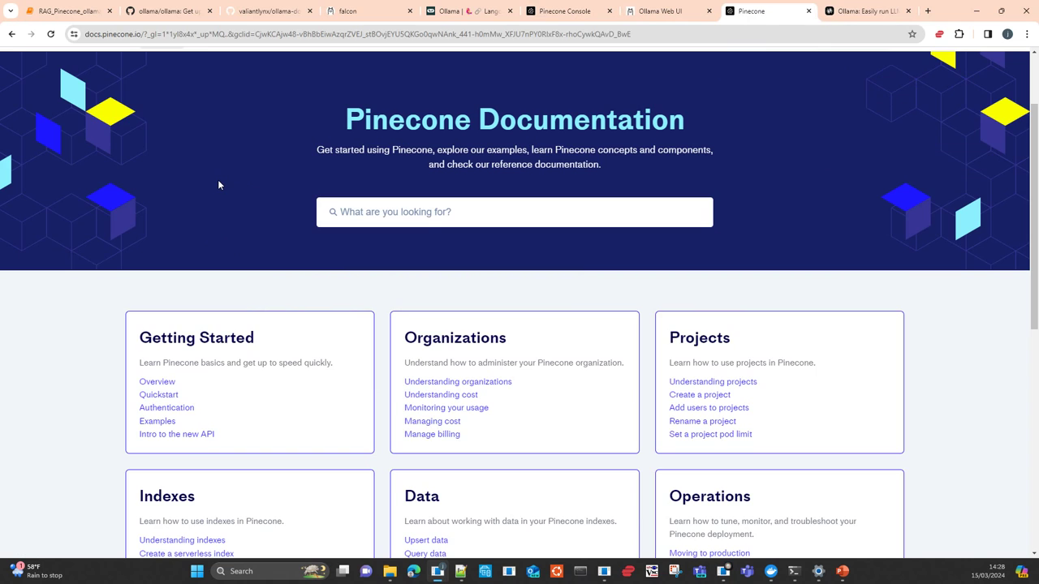
scroll(218, 185, down, 2)
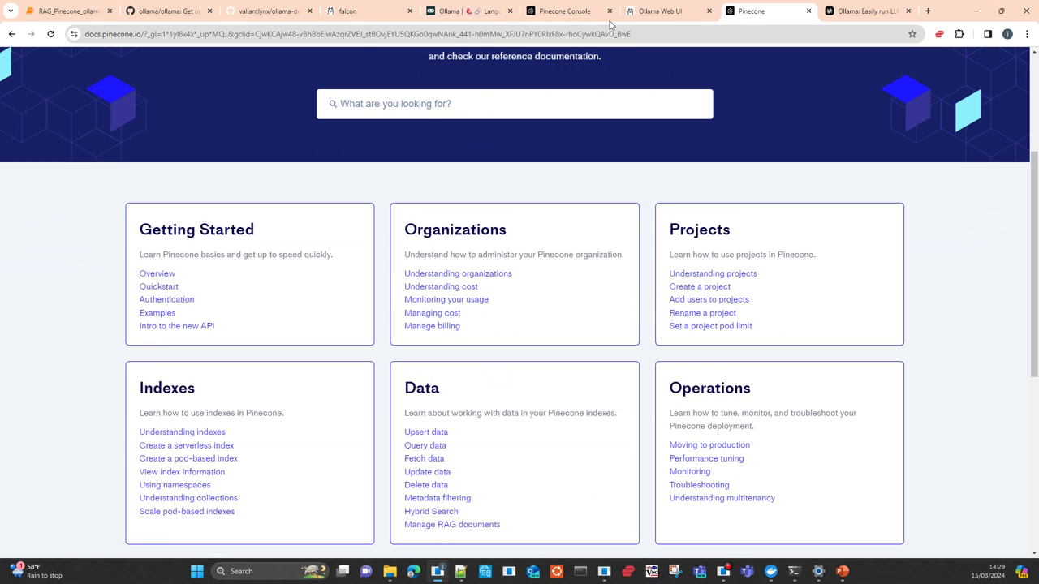
click(578, 13)
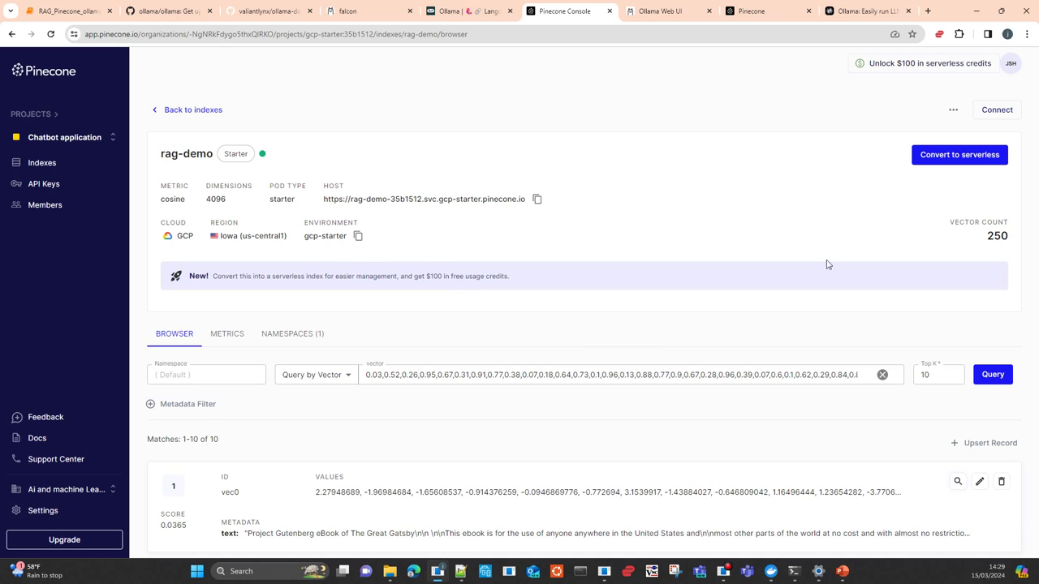
scroll(346, 390, down, 1)
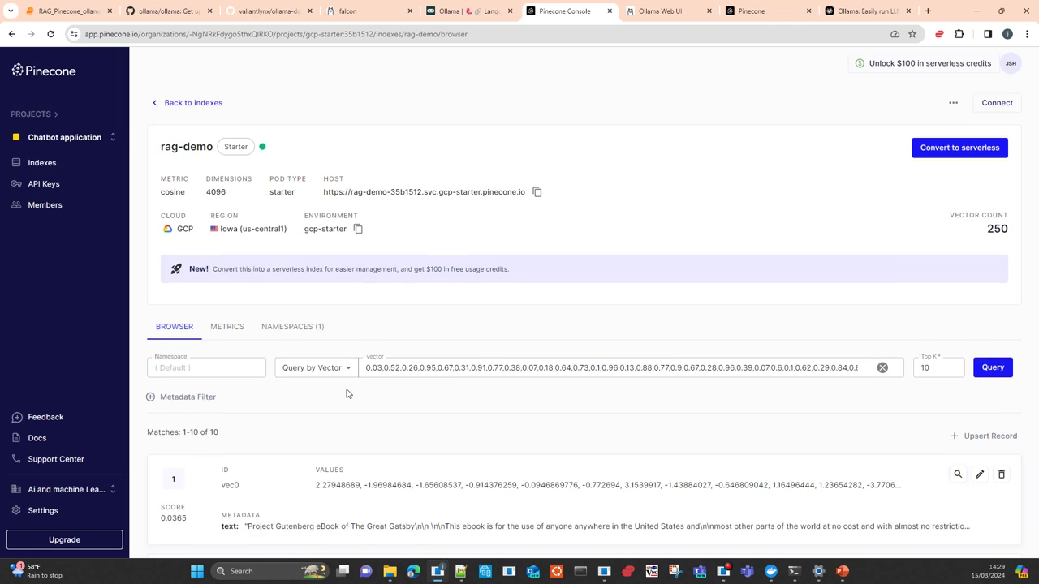
scroll(346, 393, down, 1)
scroll(414, 396, up, 1)
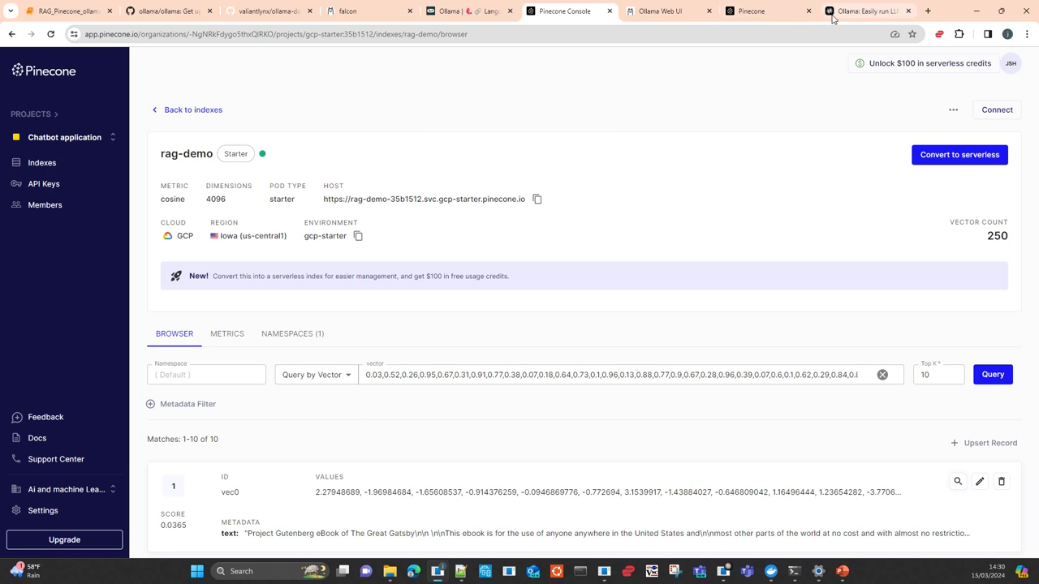
Review the topic cards on the Pinecone documentation home page, down to Integrations and Reference
click(770, 16)
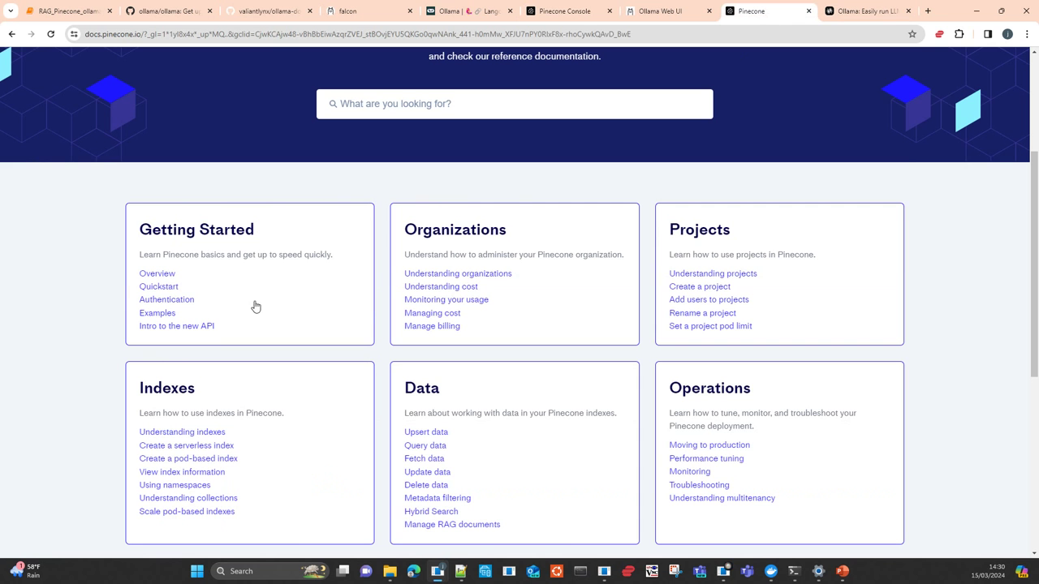
scroll(208, 301, down, 3)
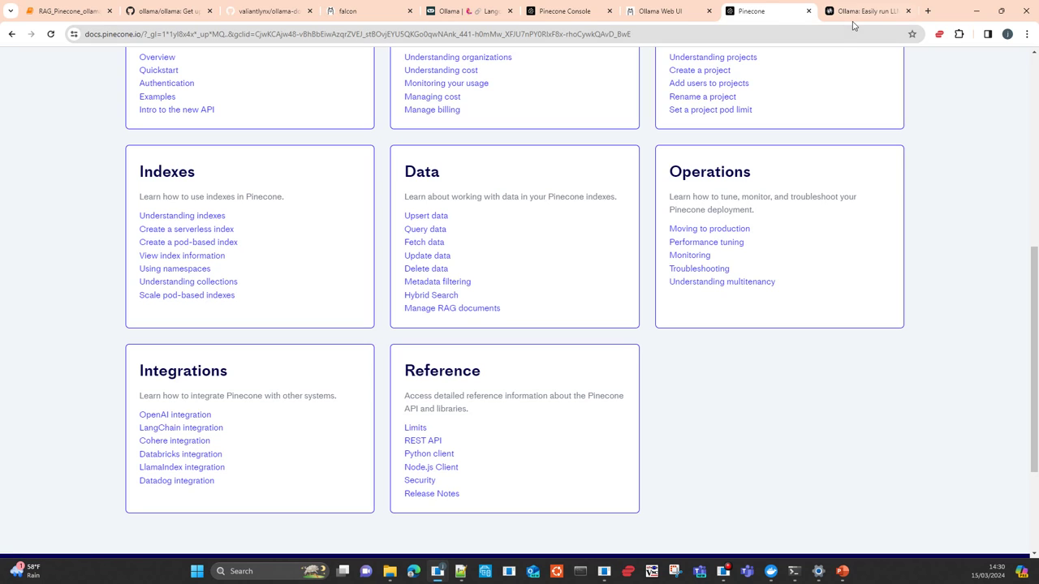
mouse_move(851, 17)
scroll(15, 271, up, 2)
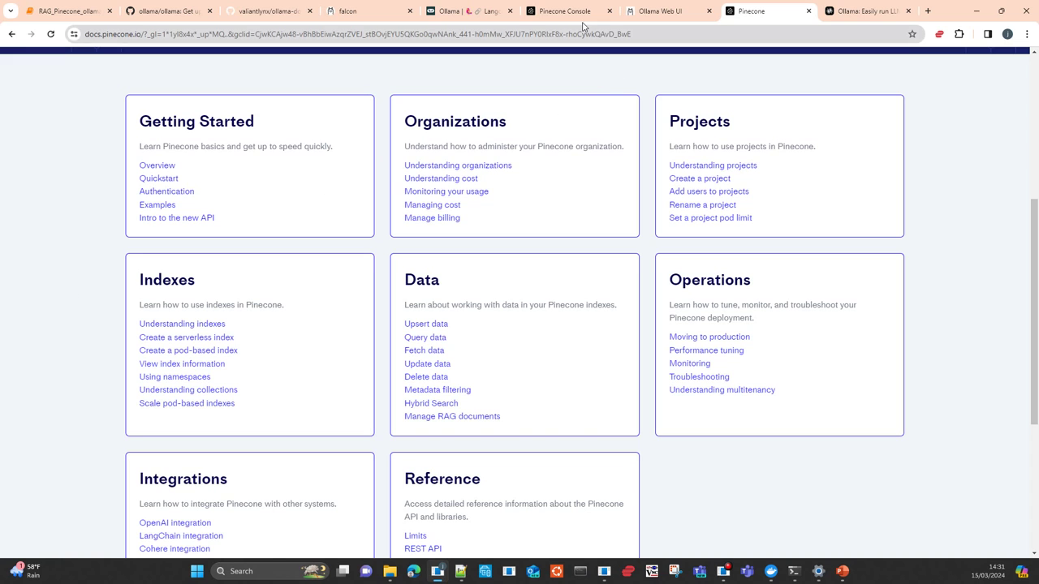
Inspect the rag-demo index in the Pinecone Console, highlighting its dimensions value and viewing the vector records with their text metadata
click(558, 12)
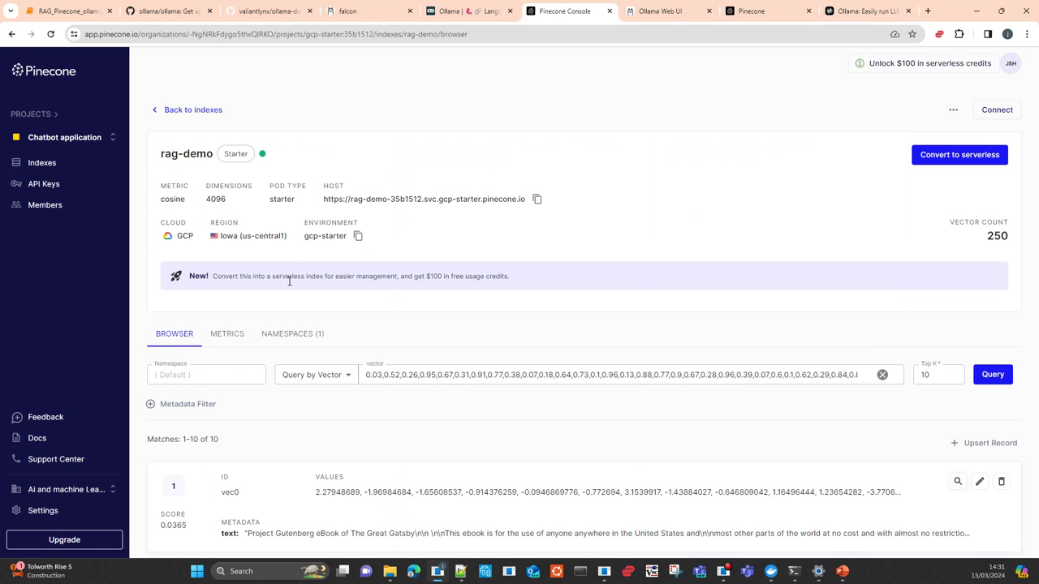
double_click(220, 200)
scroll(452, 333, down, 2)
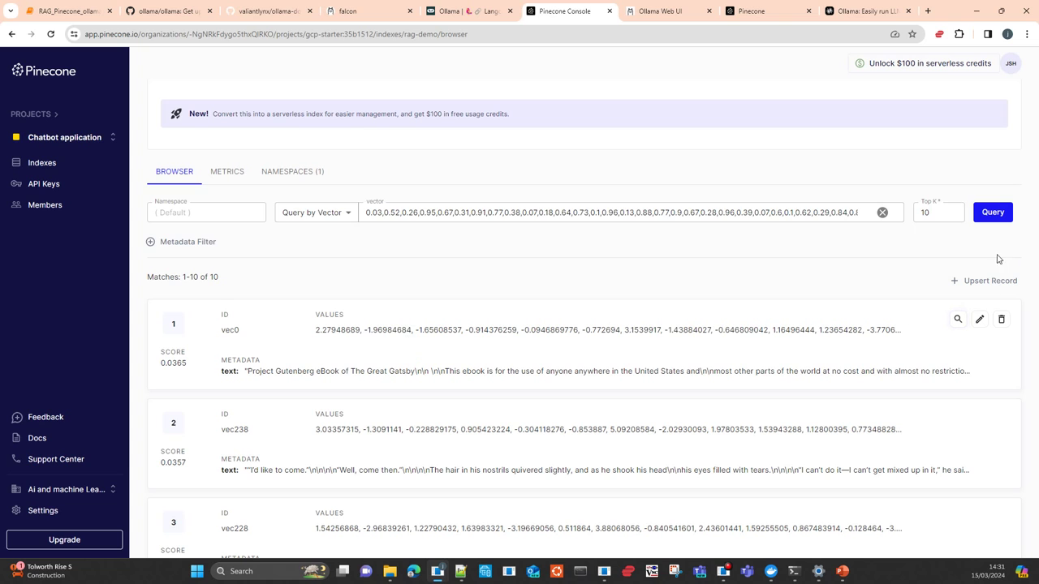
scroll(781, 289, up, 2)
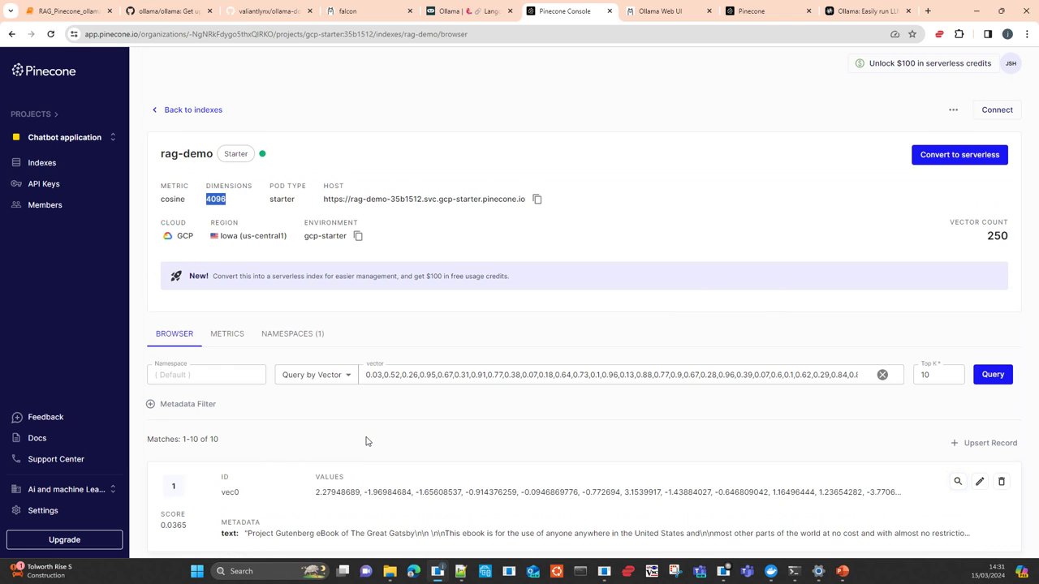
scroll(365, 441, down, 2)
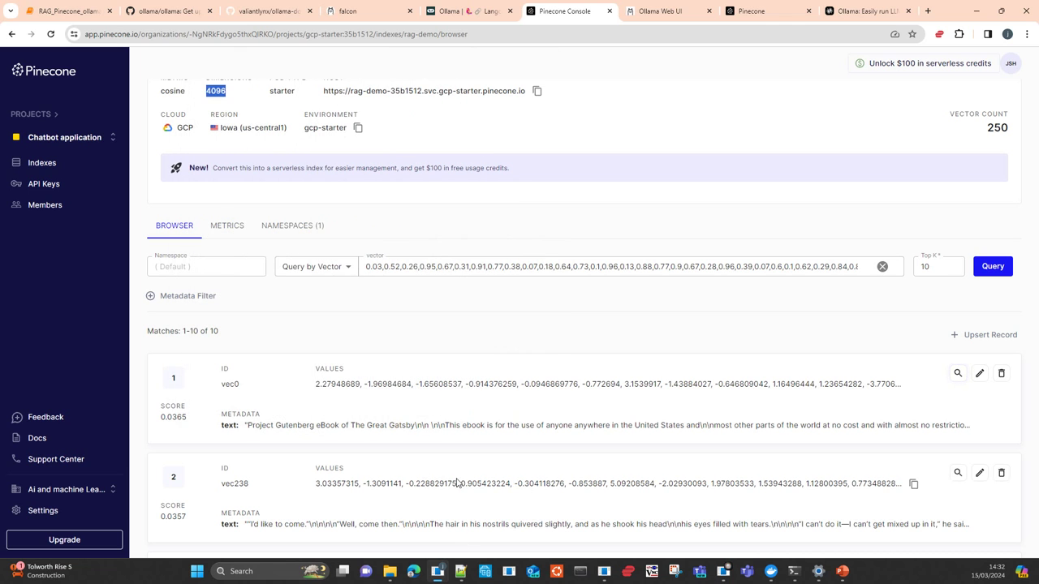
scroll(459, 483, up, 2)
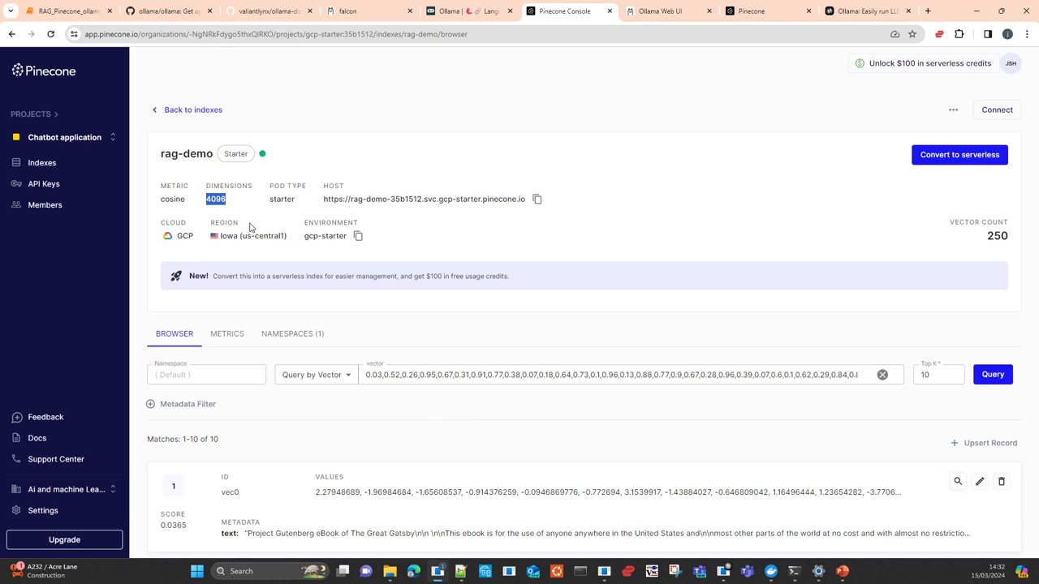
Open the Examples page from the Pinecone documentation and read through its table of examples, models and stacks
click(746, 13)
scroll(85, 219, down, 1)
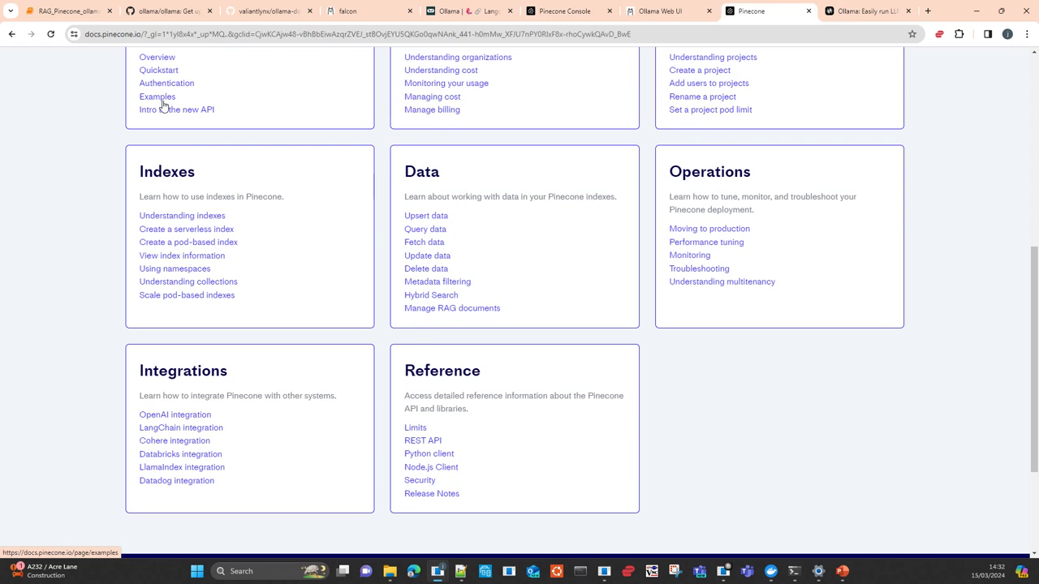
scroll(171, 118, up, 1)
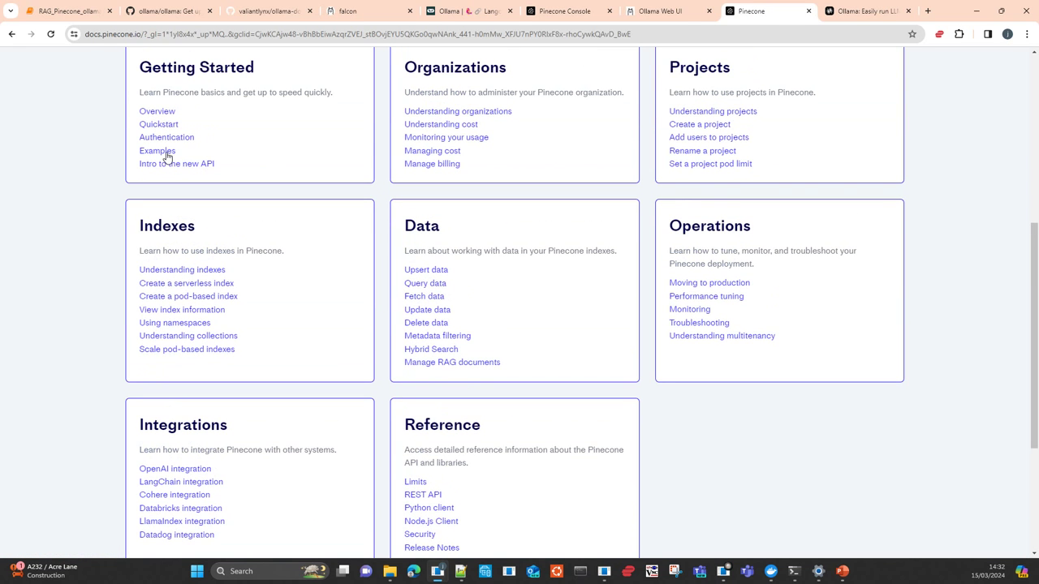
click(175, 158)
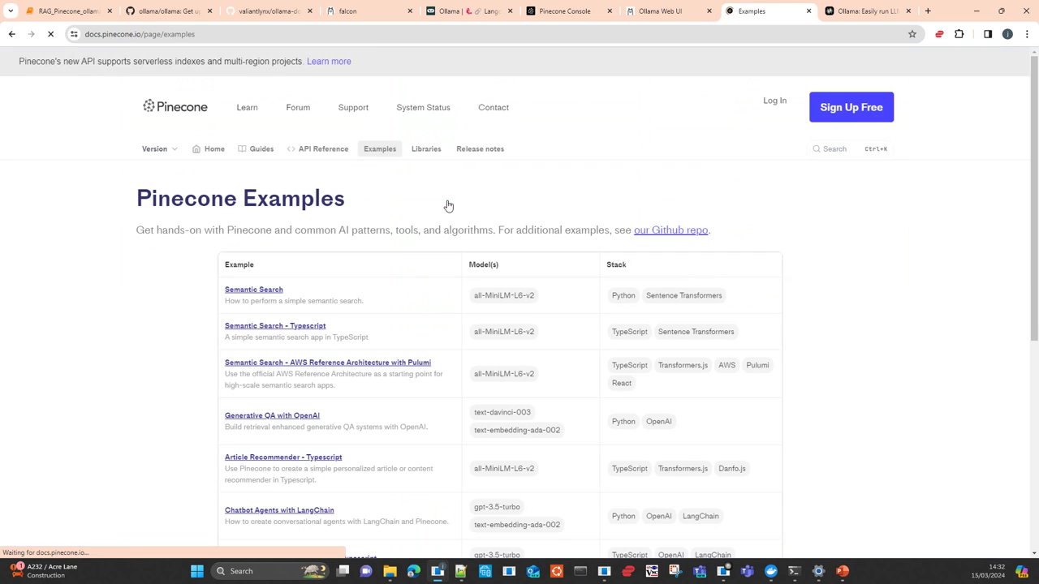
scroll(401, 225, down, 2)
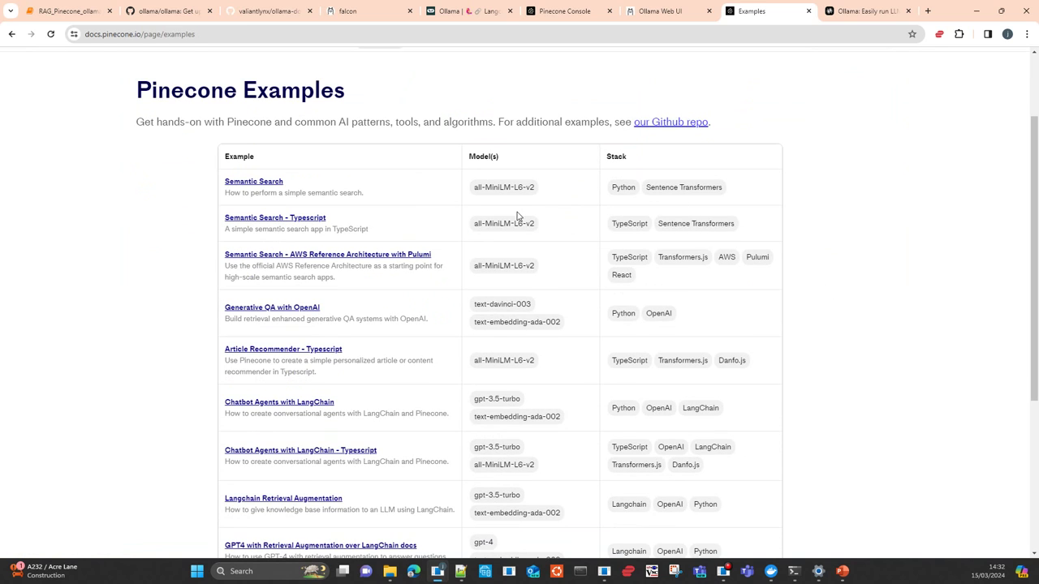
scroll(819, 251, down, 1)
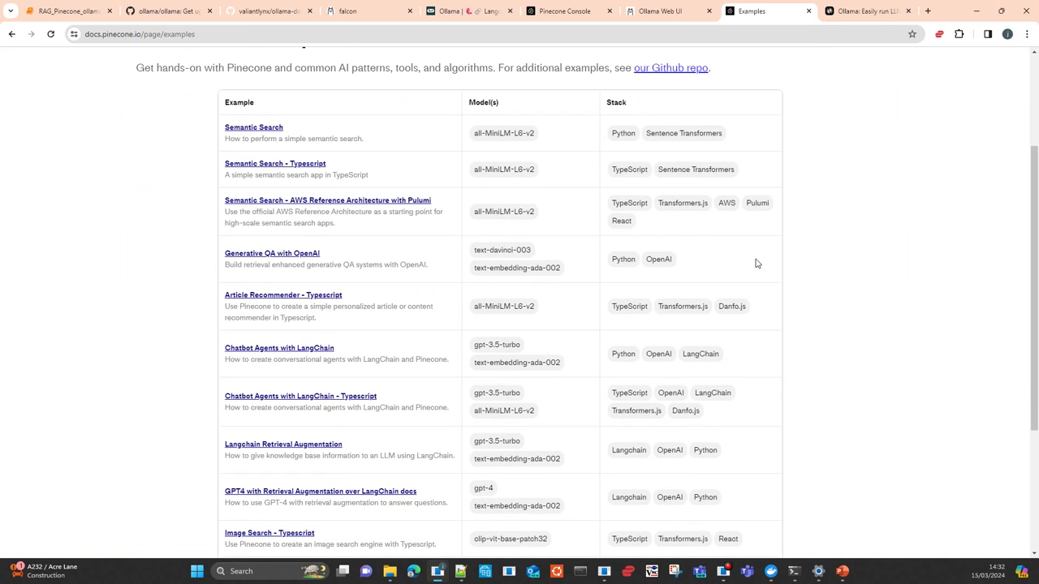
scroll(746, 271, down, 2)
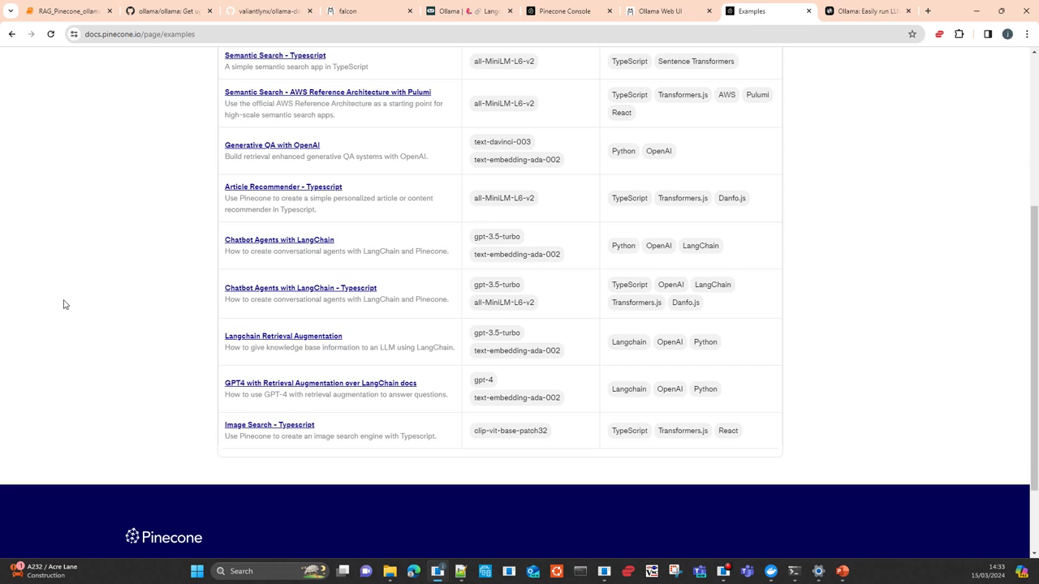
scroll(63, 305, up, 2)
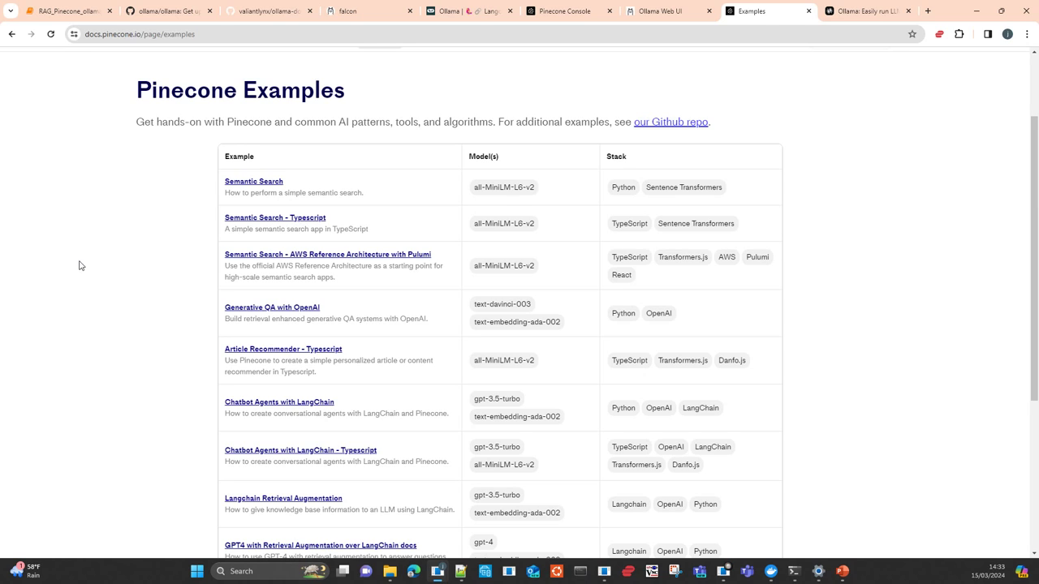
Revisit the LangChain and retrieval augmentation entries in the Pinecone examples, and view the import cells of the RAG_Pinecone_ollama_llama2 notebook
click(73, 16)
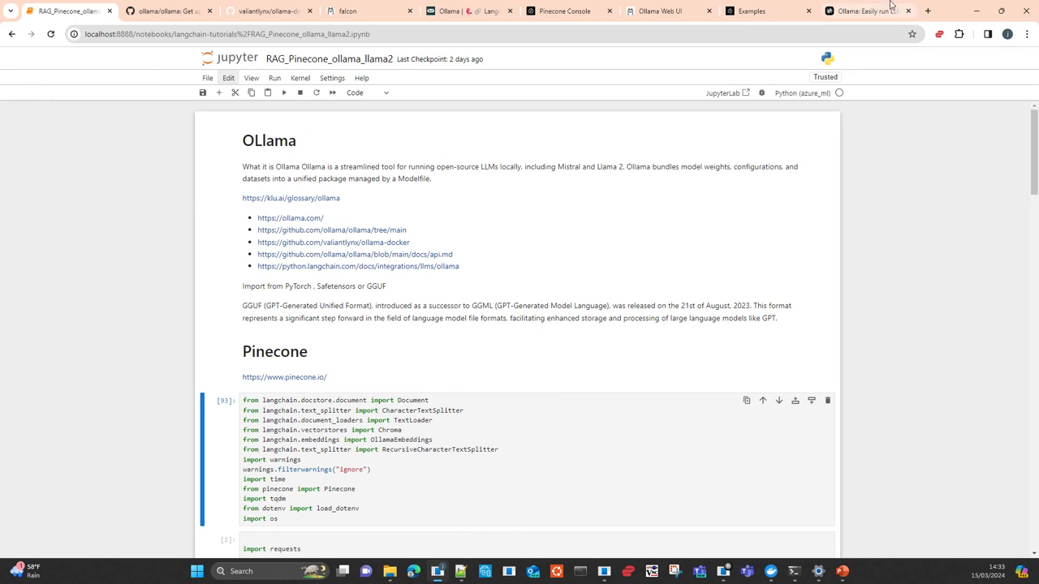
click(757, 11)
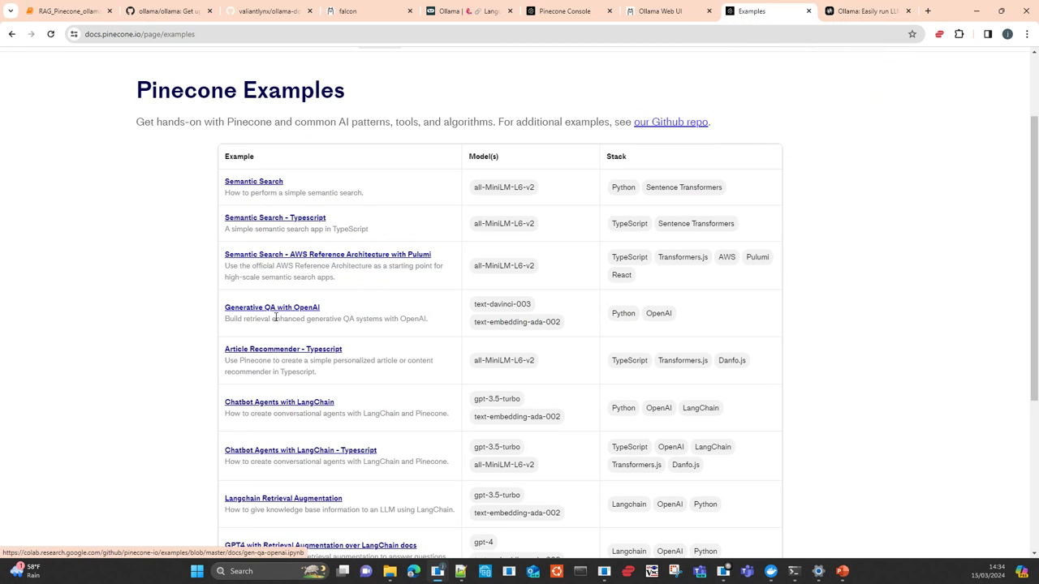
scroll(294, 319, down, 2)
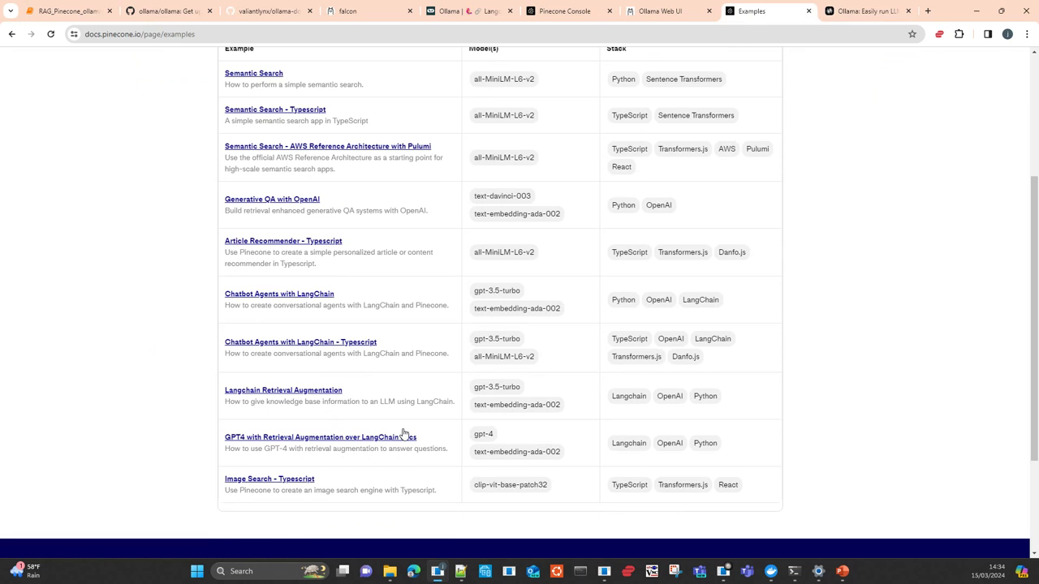
scroll(373, 236, up, 1)
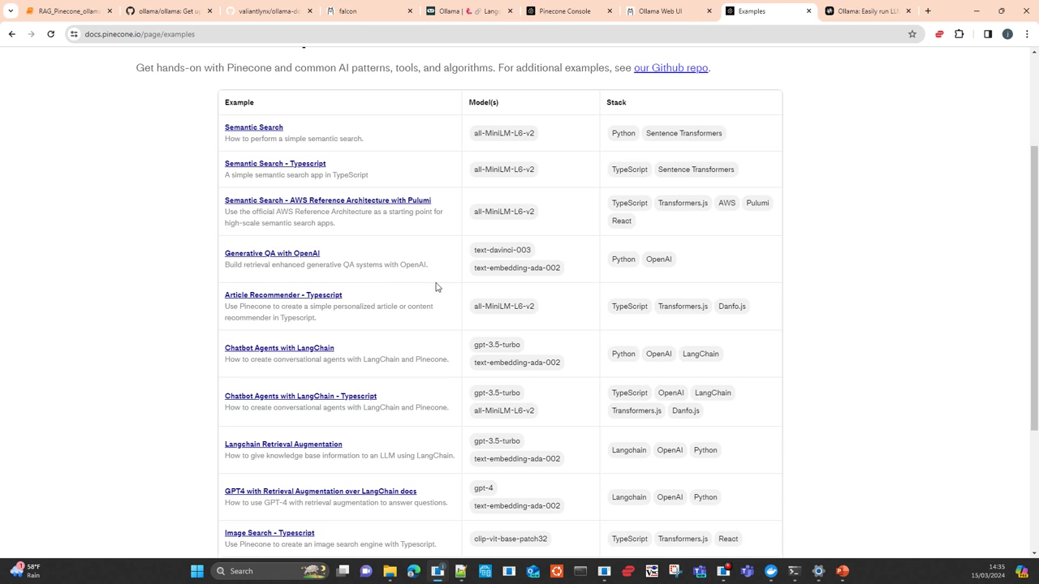
click(69, 10)
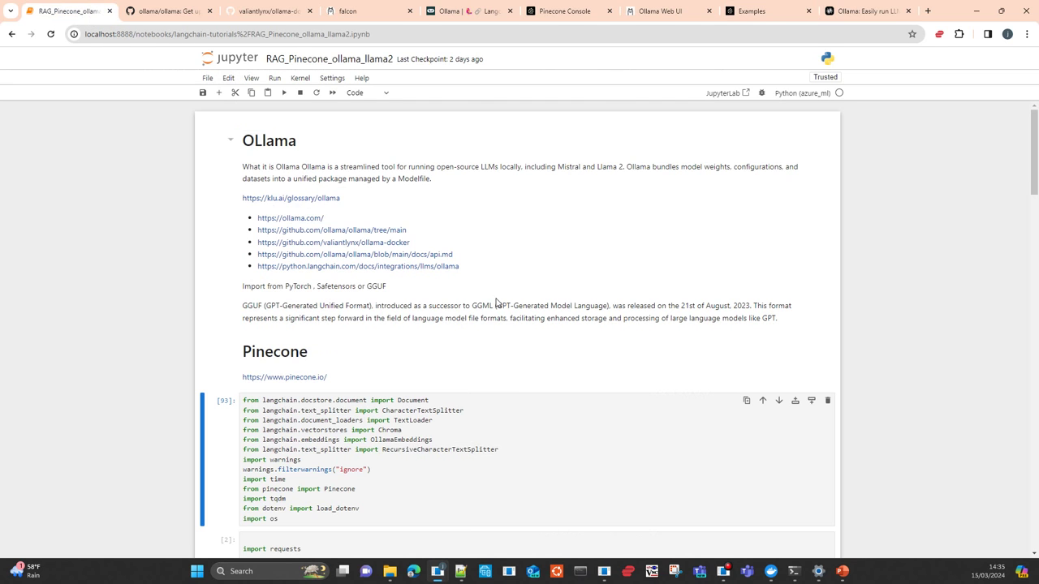
scroll(487, 301, down, 3)
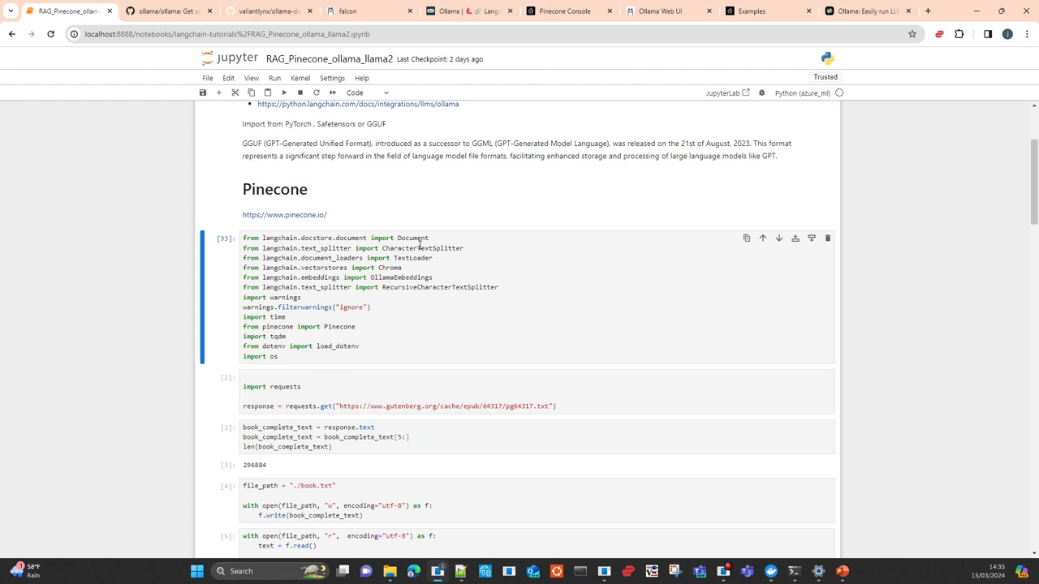
Check the ollama container's logs in Docker Desktop and the docker-compose command in the Anaconda Prompt, and return to the browser
click(771, 573)
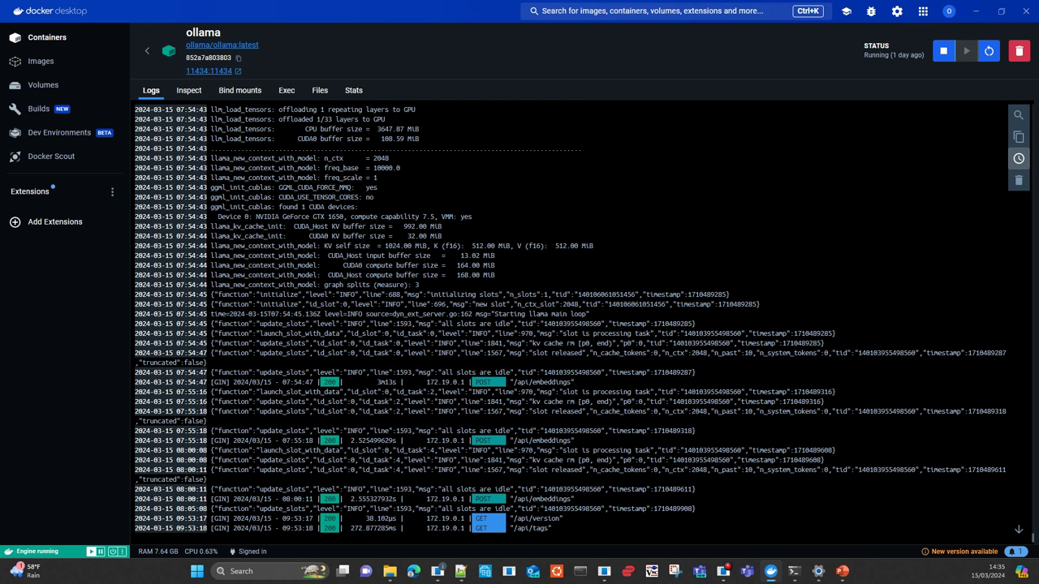
mouse_move(795, 575)
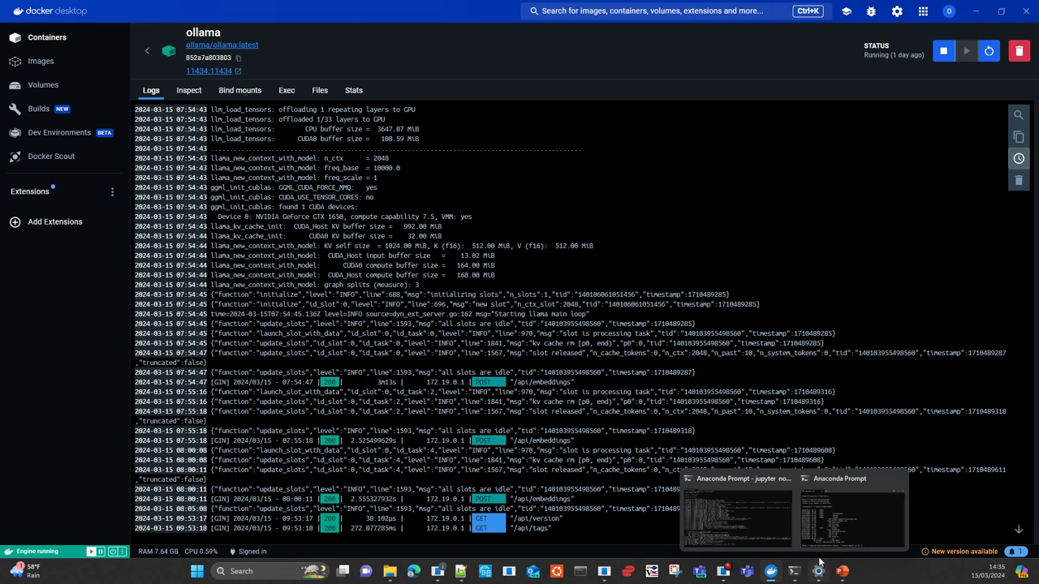
click(849, 527)
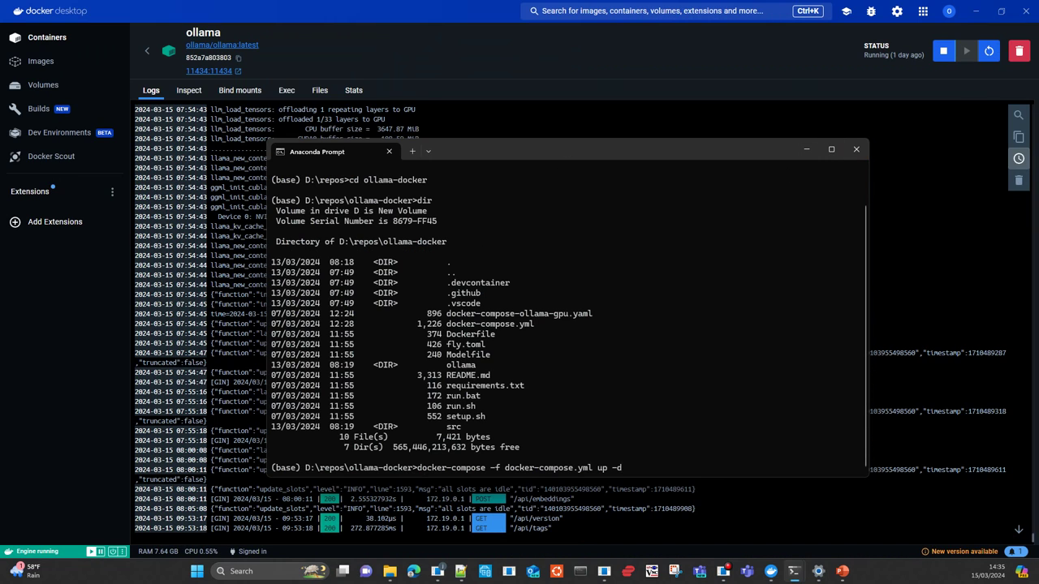
mouse_move(541, 573)
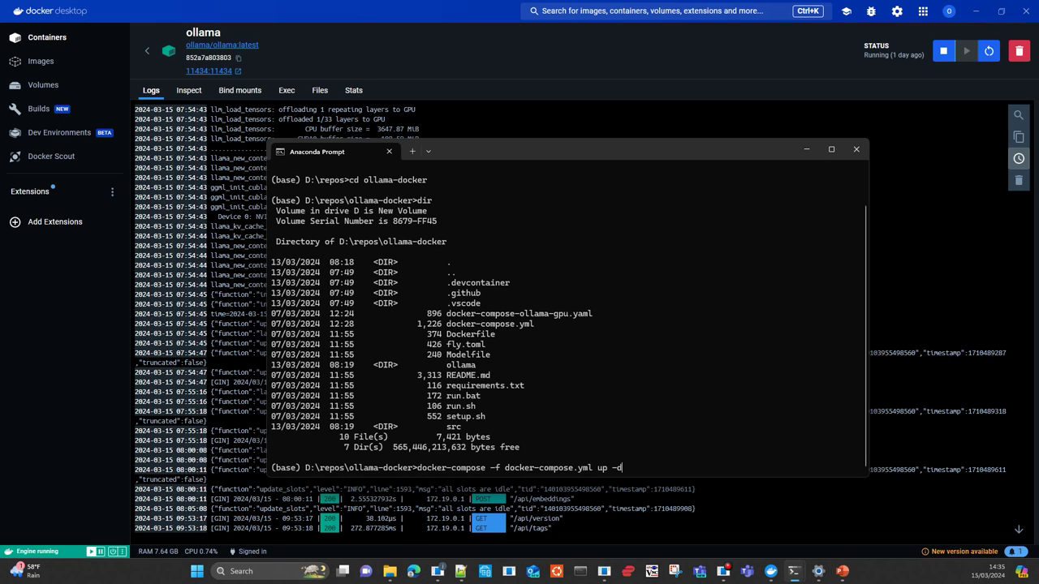
key(alt+Tab)
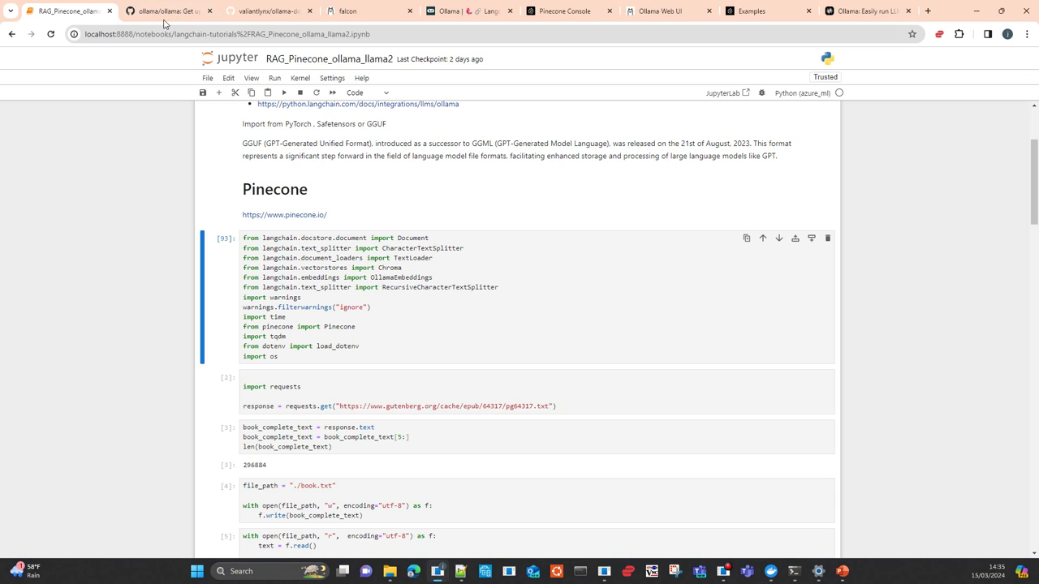
Open the ollama-docker GitHub repository and look over its file list and README
scroll(330, 166, up, 3)
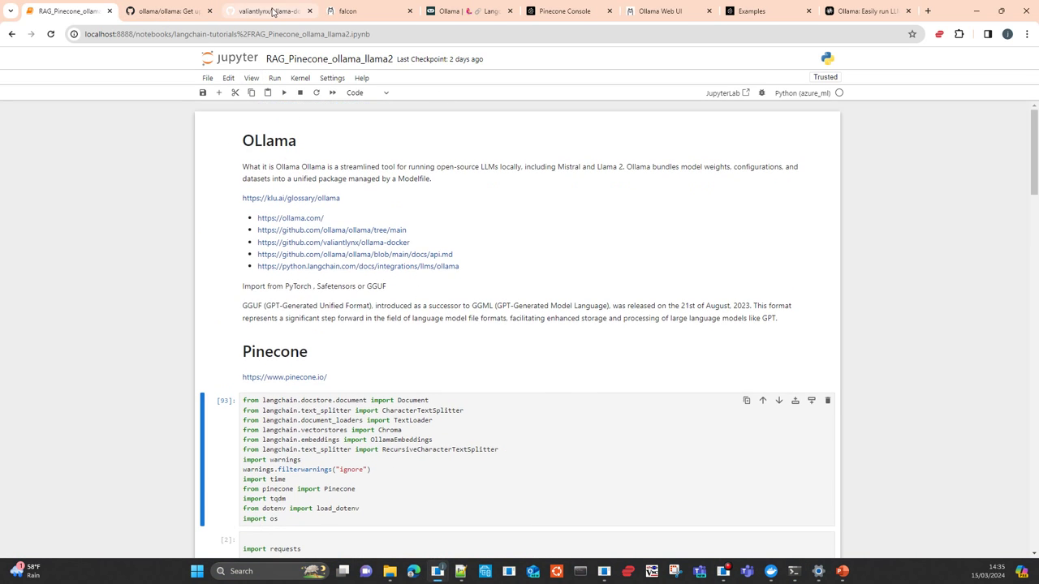
click(271, 11)
scroll(323, 230, down, 2)
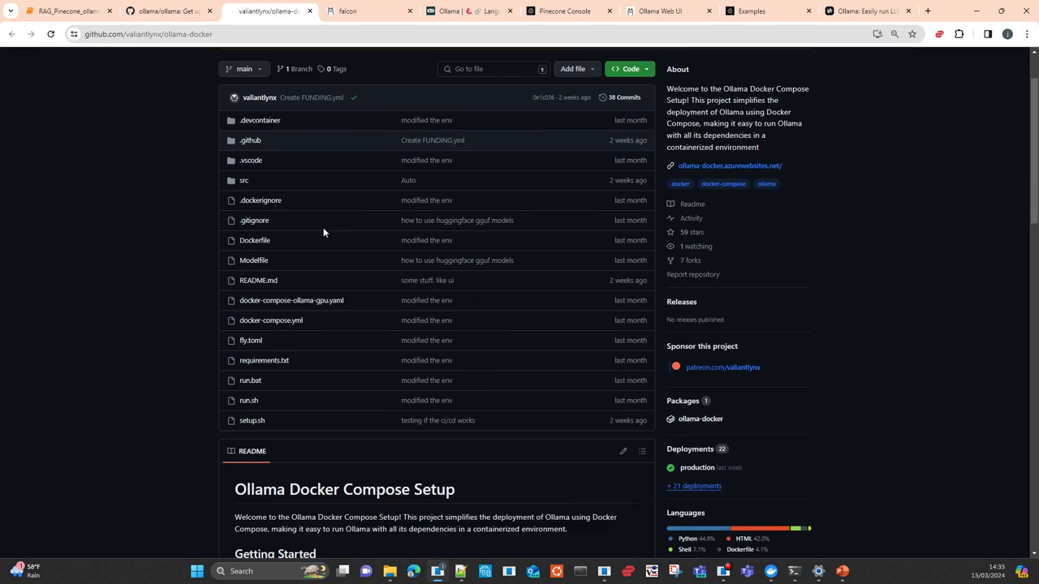
scroll(366, 223, up, 2)
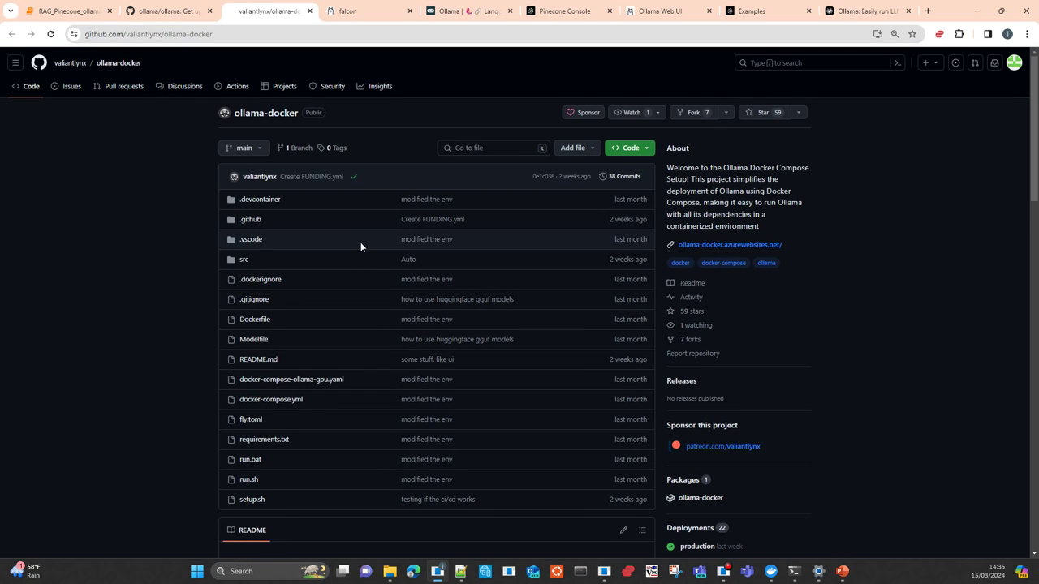
scroll(360, 244, down, 1)
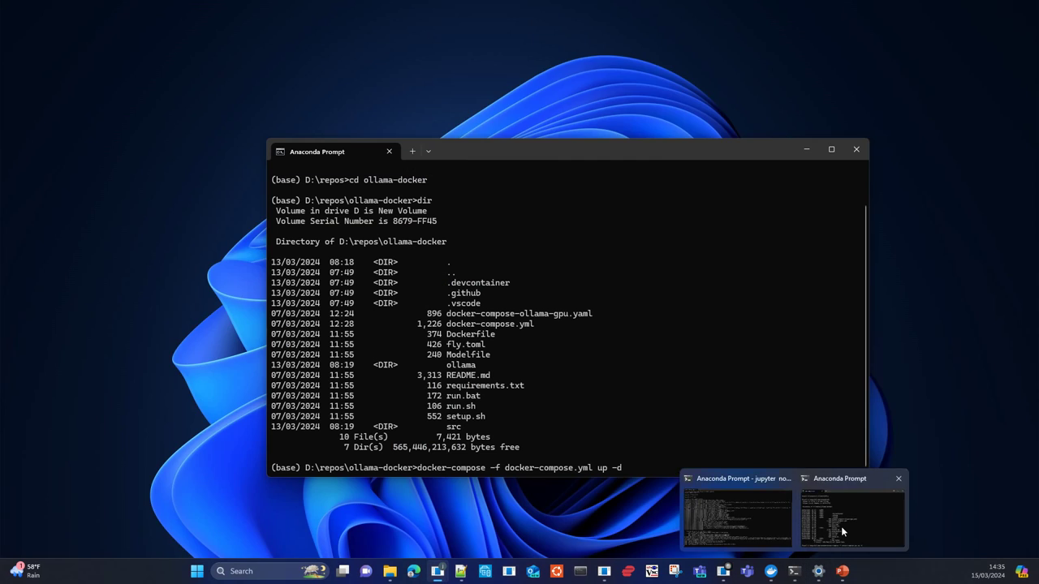
Highlight the docker-compose -f docker-compose.yml up -d command in the Anaconda Prompt, and view the ollama-docker containers in Docker Desktop
click(852, 510)
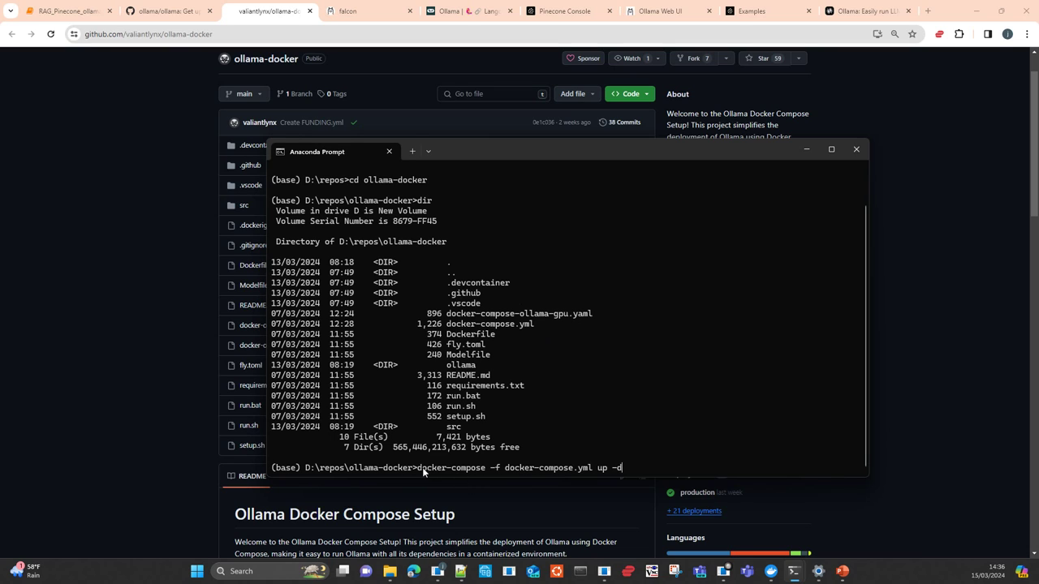
drag(419, 467, 624, 479)
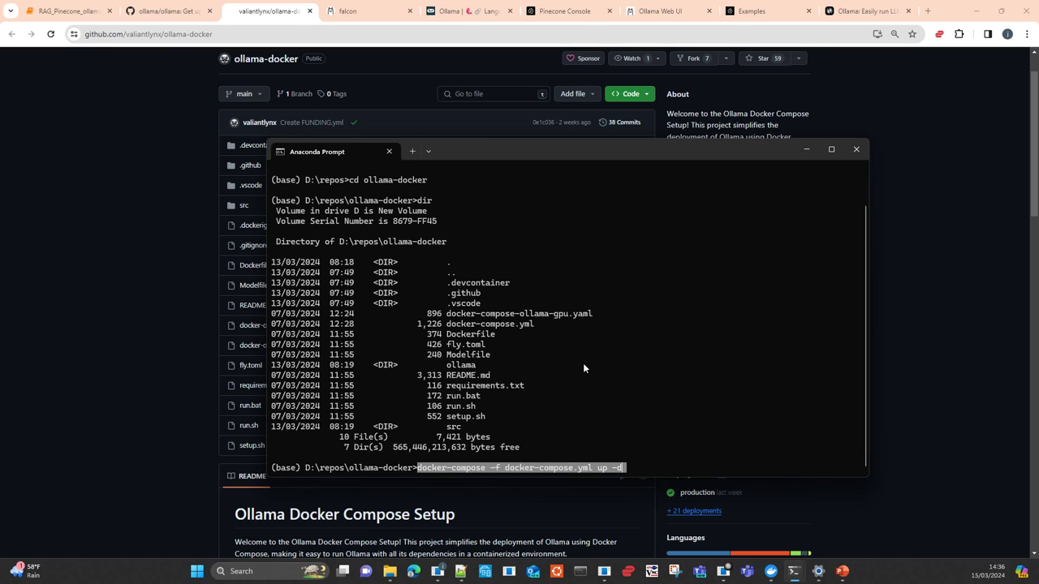
mouse_move(770, 575)
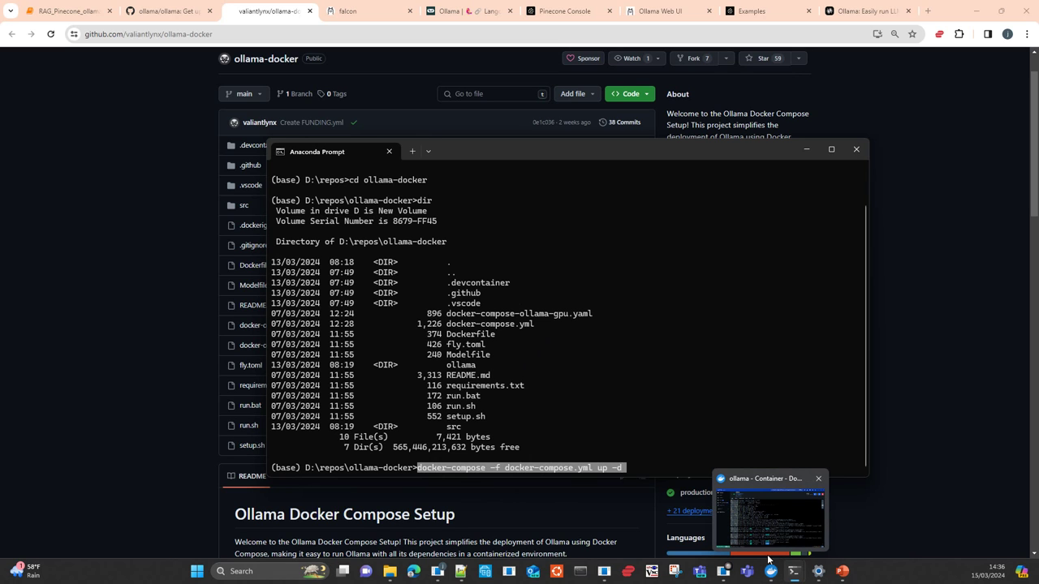
mouse_move(773, 517)
click(769, 574)
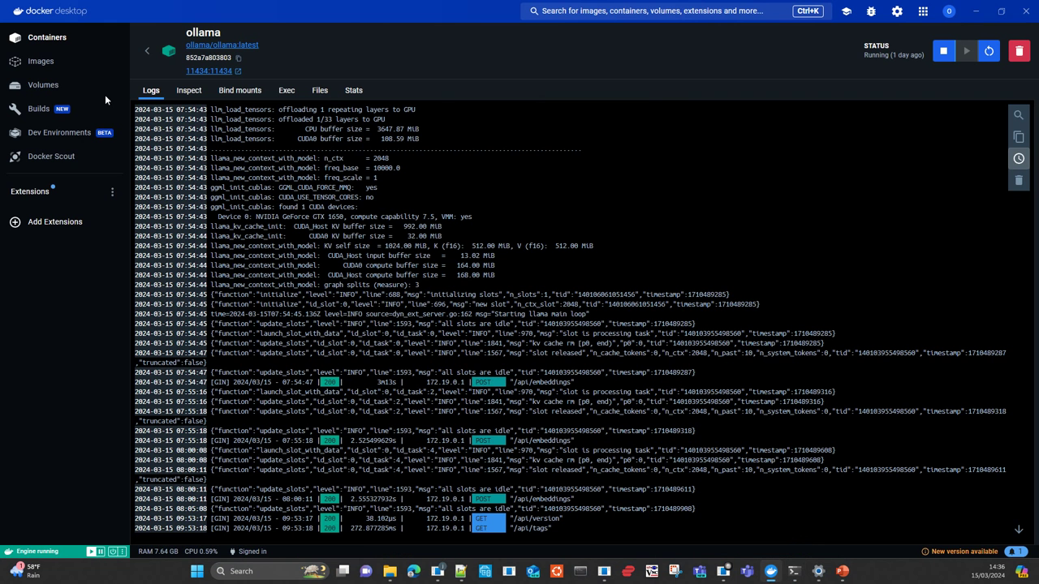
click(46, 40)
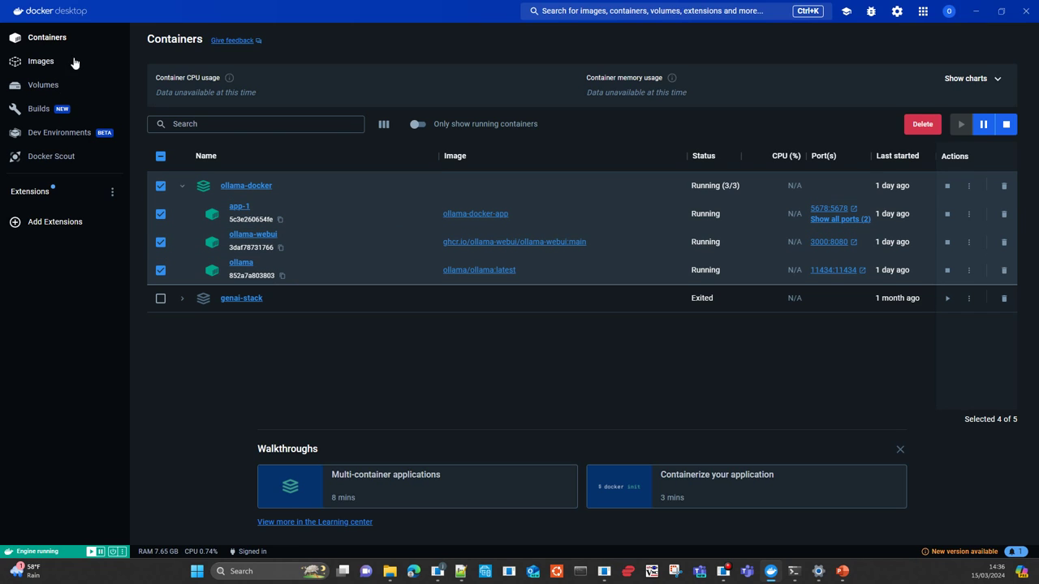
Open the ollama container's Exec terminal and bring up a fresh prompt below the earlier output
click(241, 263)
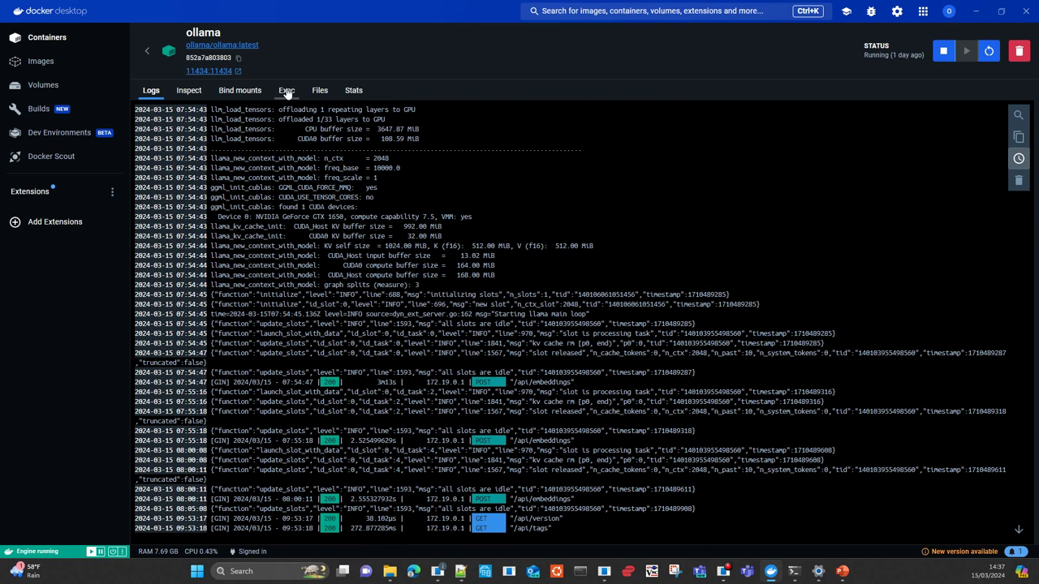
click(287, 91)
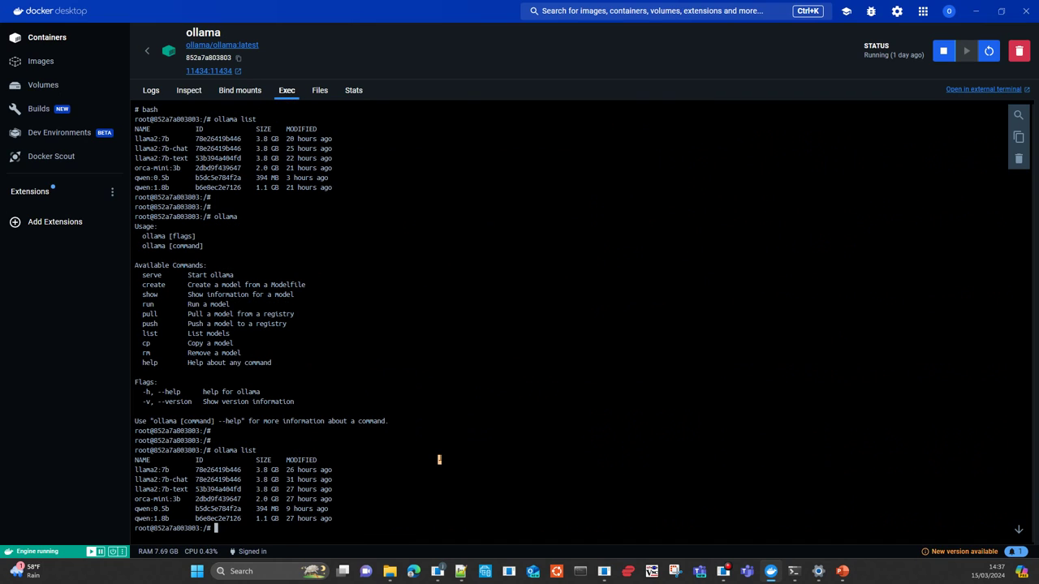
key(Return)
key(Return)
key(Return)
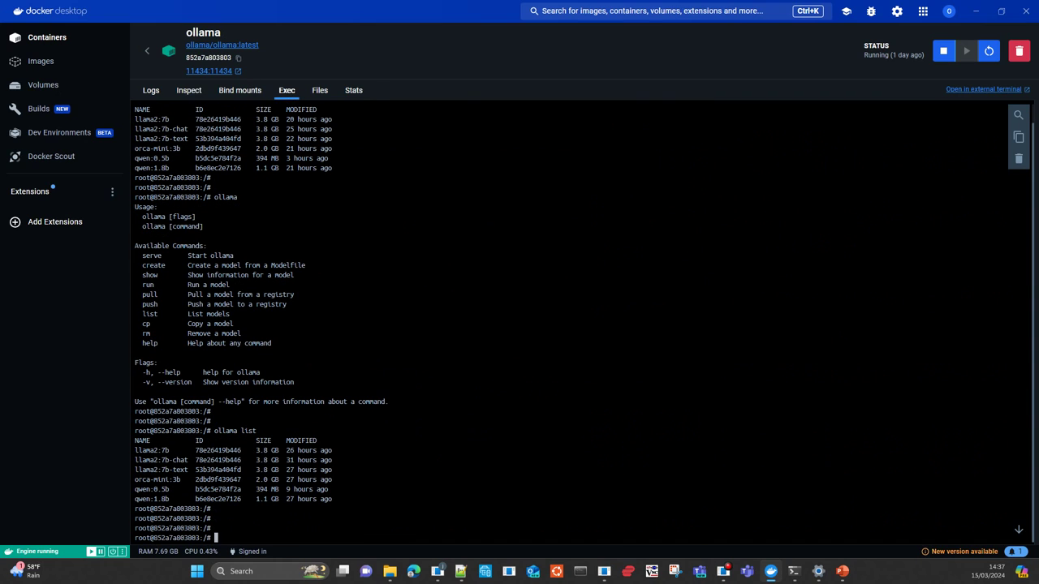
Exit the current bash session in the ollama container's terminal and start a new bash shell
text(exit)
key(Return)
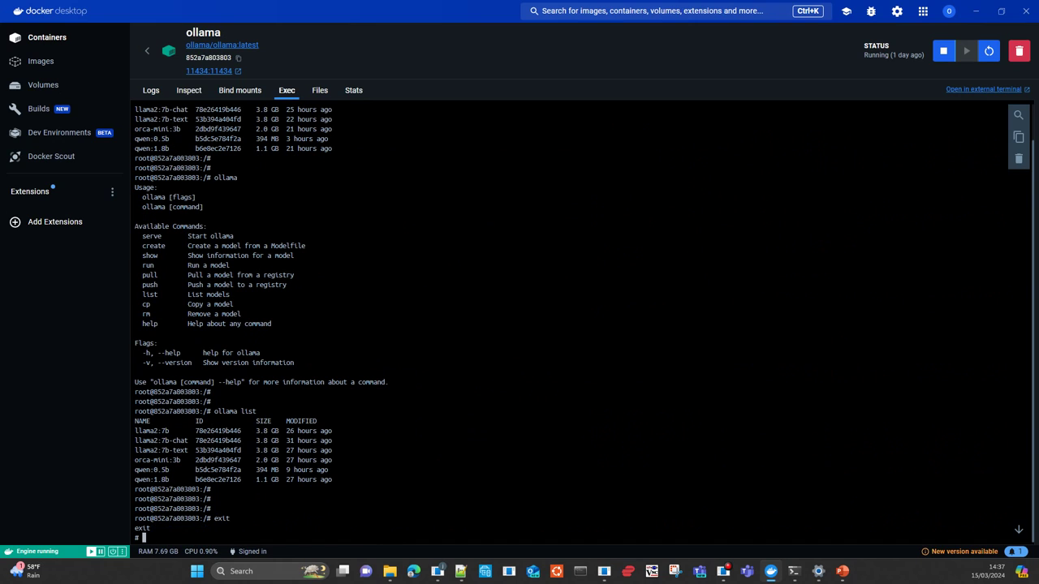
text(exit)
key(Return)
text(exi)
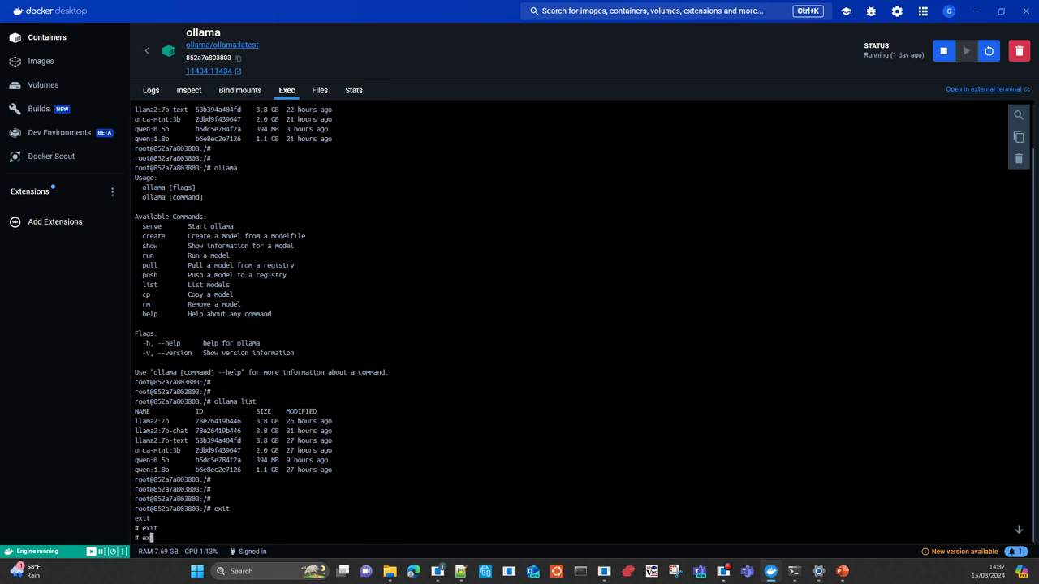
text(t)
key(Return)
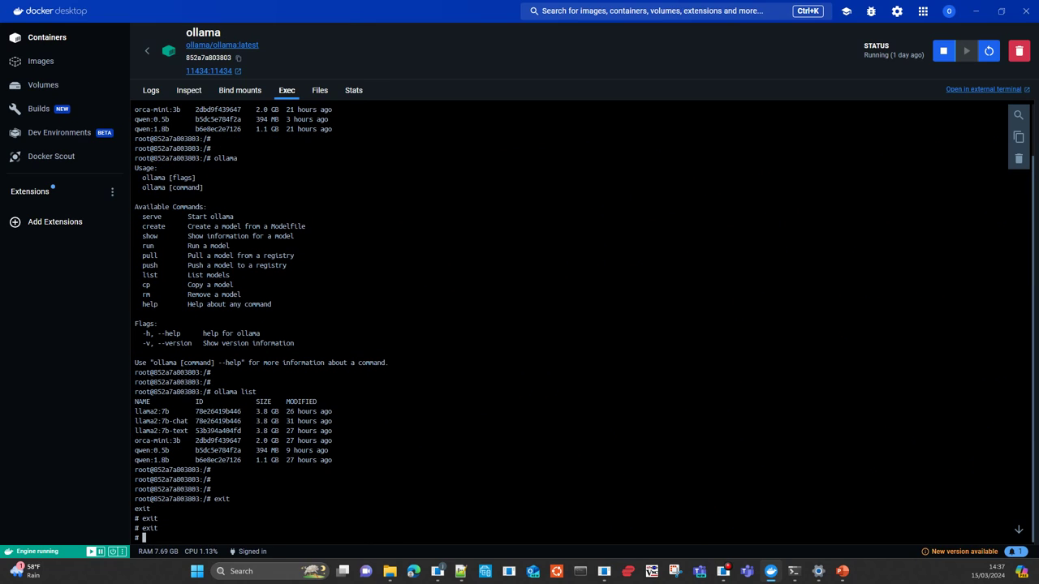
text(bash)
key(Return)
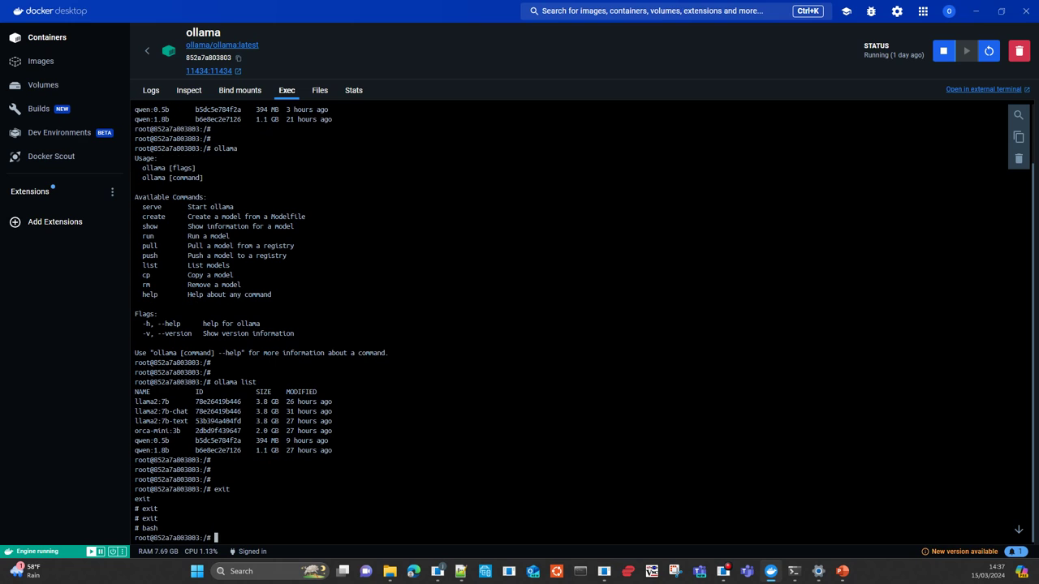
Run ollama without arguments to show its usage, and highlight pull among the available commands
text(ollama)
key(Return)
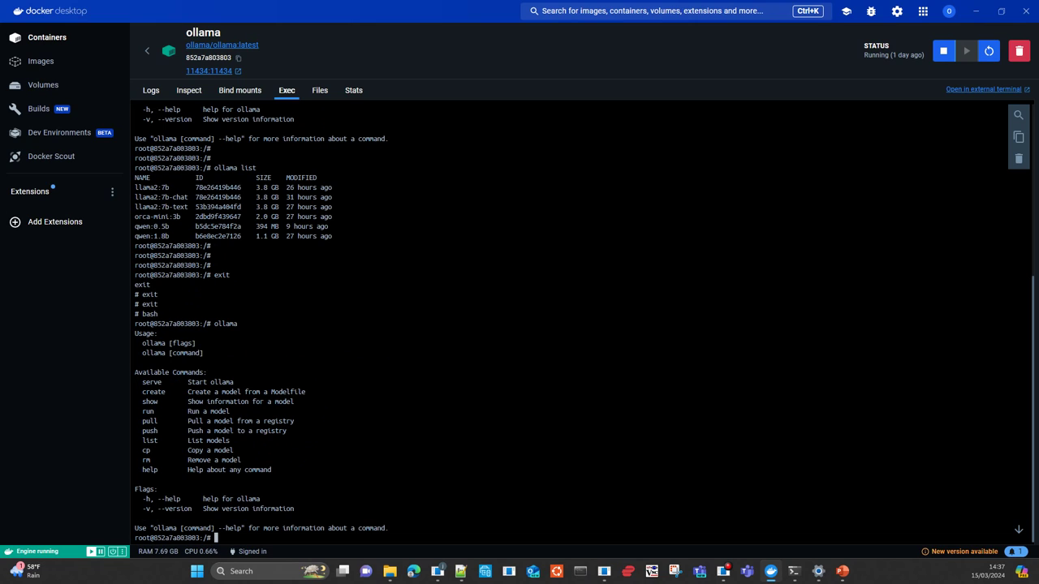
double_click(149, 421)
key(Escape)
Switch to the browser and look over the orca-mini:3b model page in the Ollama library
key(alt+Tab)
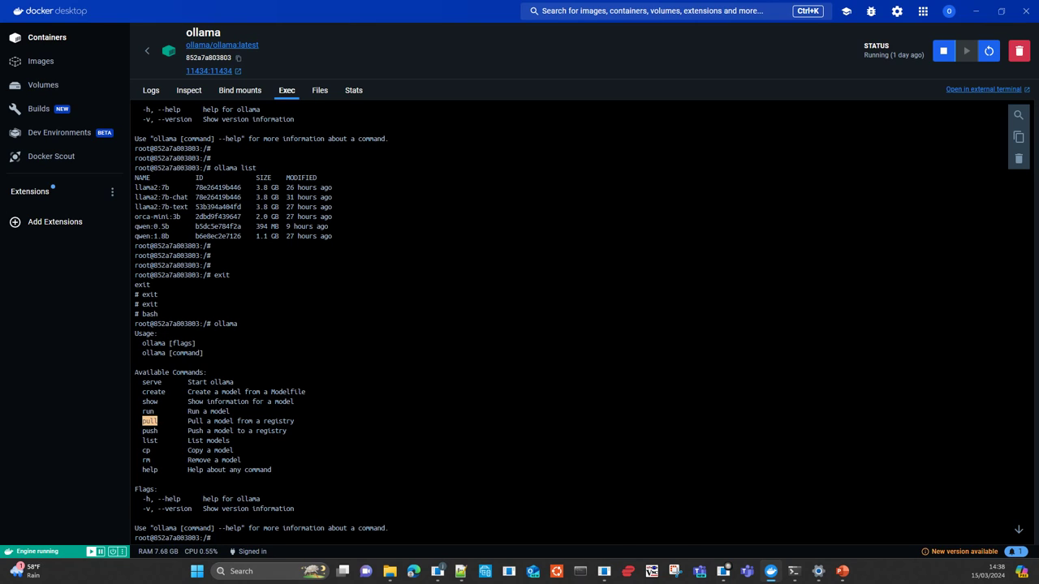
key(alt+Tab)
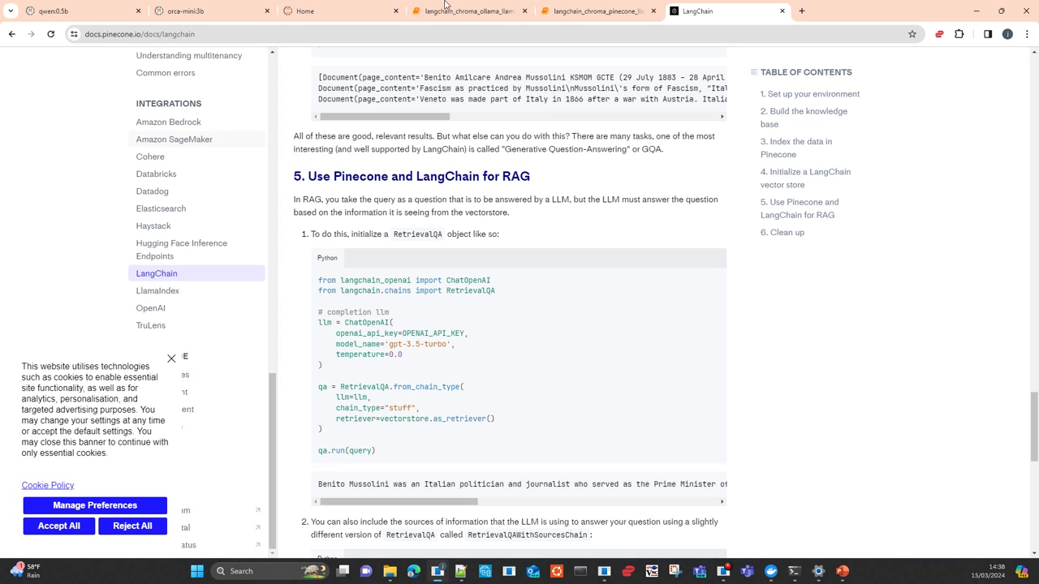
click(213, 11)
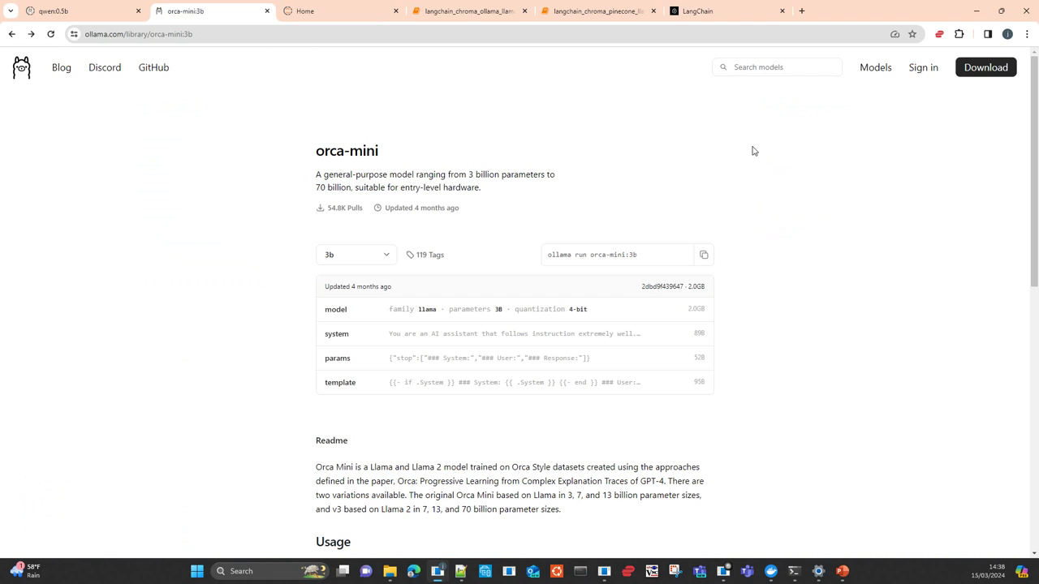
scroll(459, 168, down, 1)
scroll(459, 168, up, 1)
Return to Docker Desktop and run ollama pull llama2:7b in the ollama container's terminal
click(977, 12)
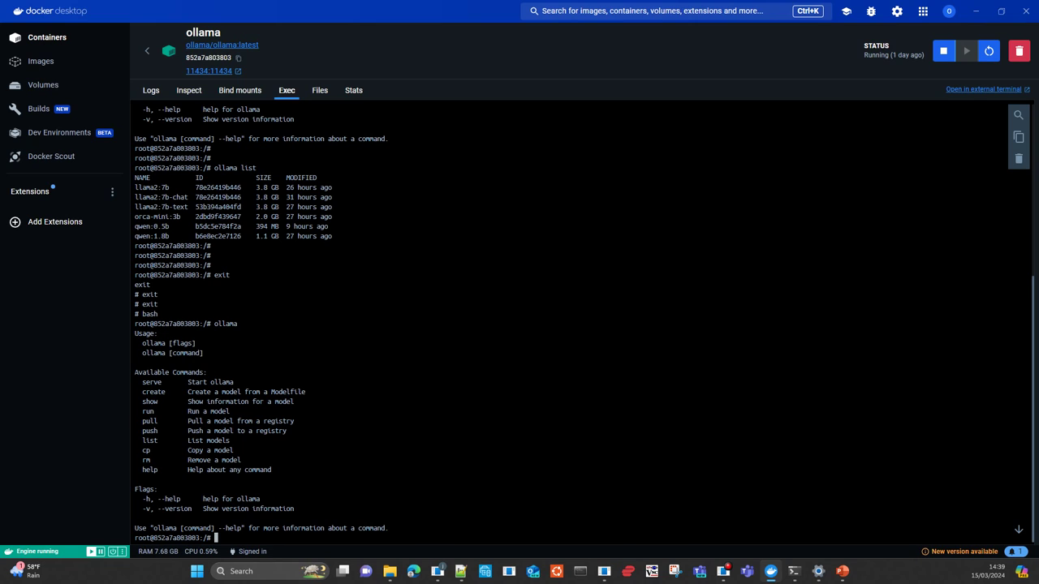
text(ollama pull llama2:7b)
key(Return)
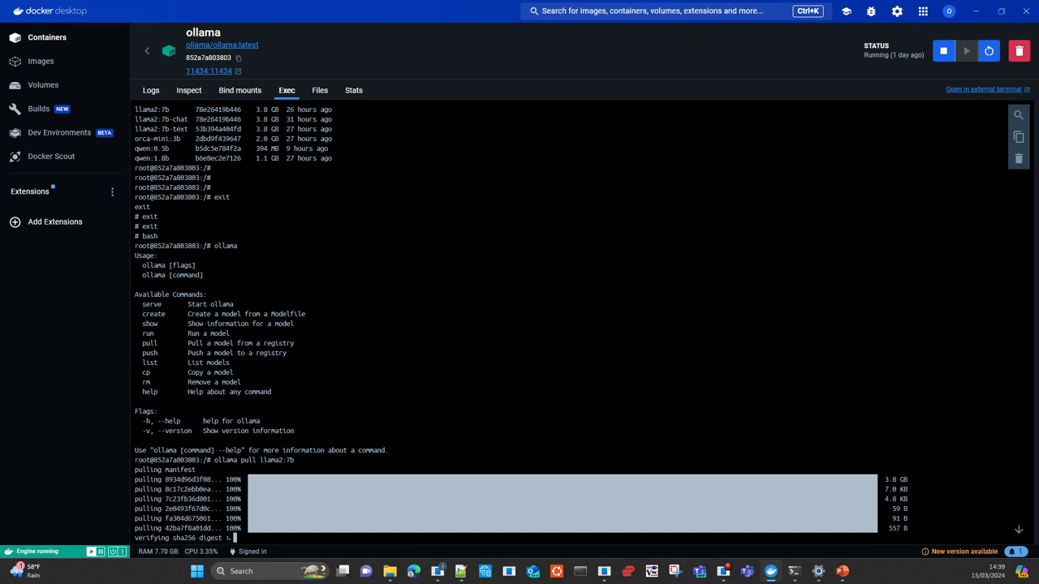
Switch to the ollama/ollama GitHub repository in the browser and open api.md from its docs folder
key(alt+Tab)
key(alt+Tab)
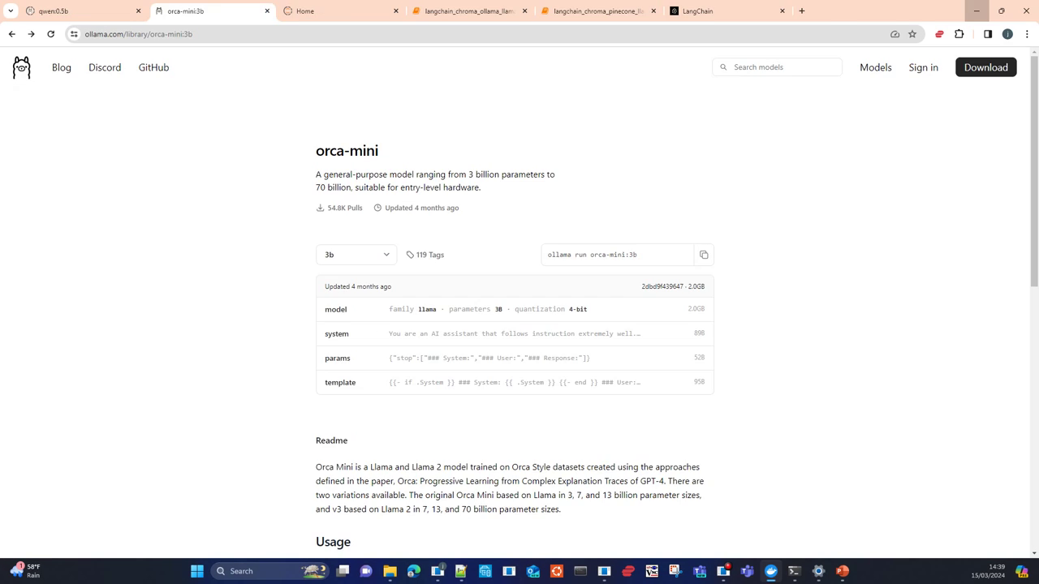
key(alt+Tab)
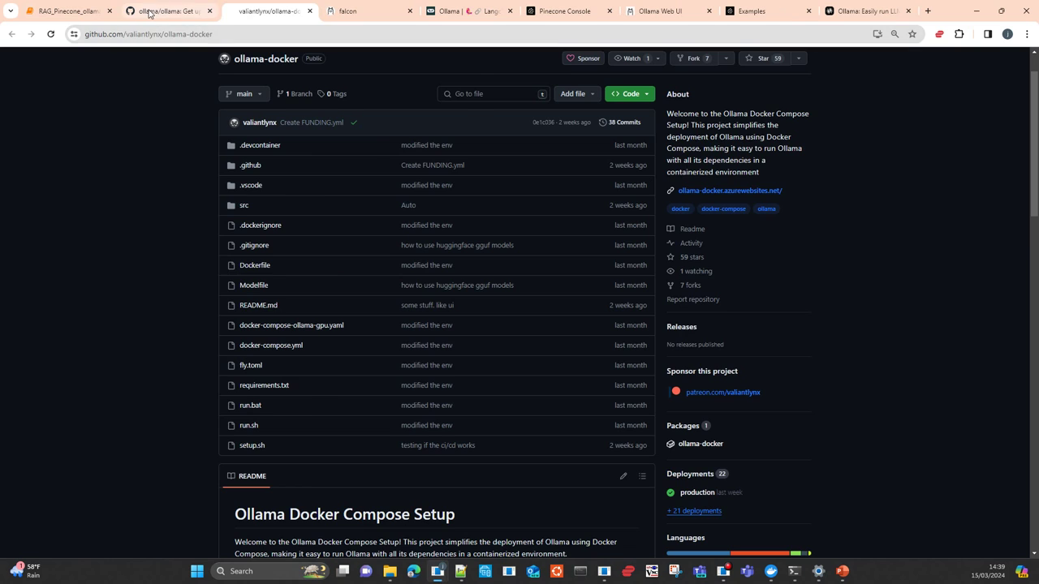
click(166, 10)
scroll(354, 275, up, 15)
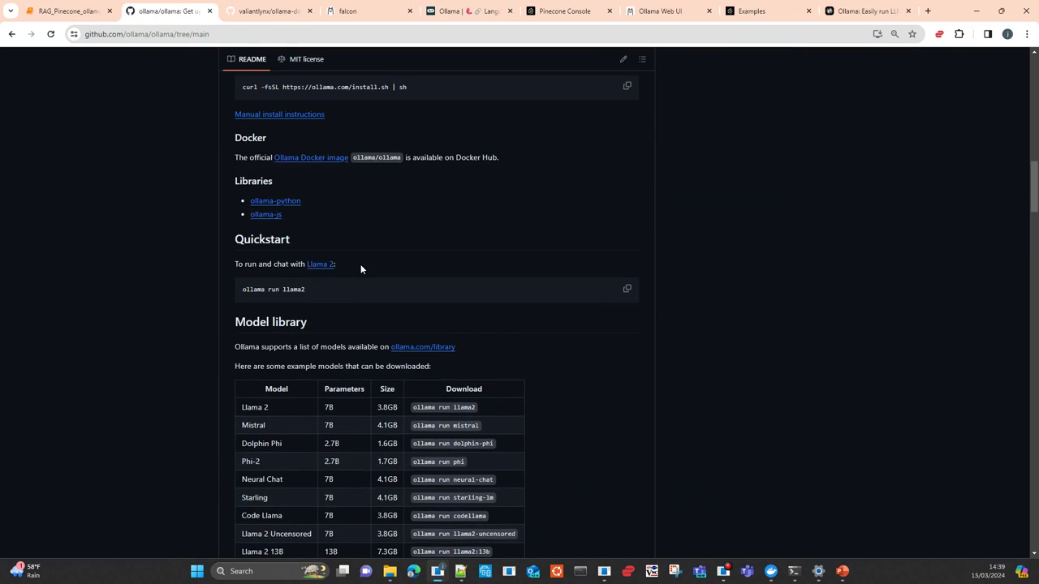
scroll(320, 243, up, 2)
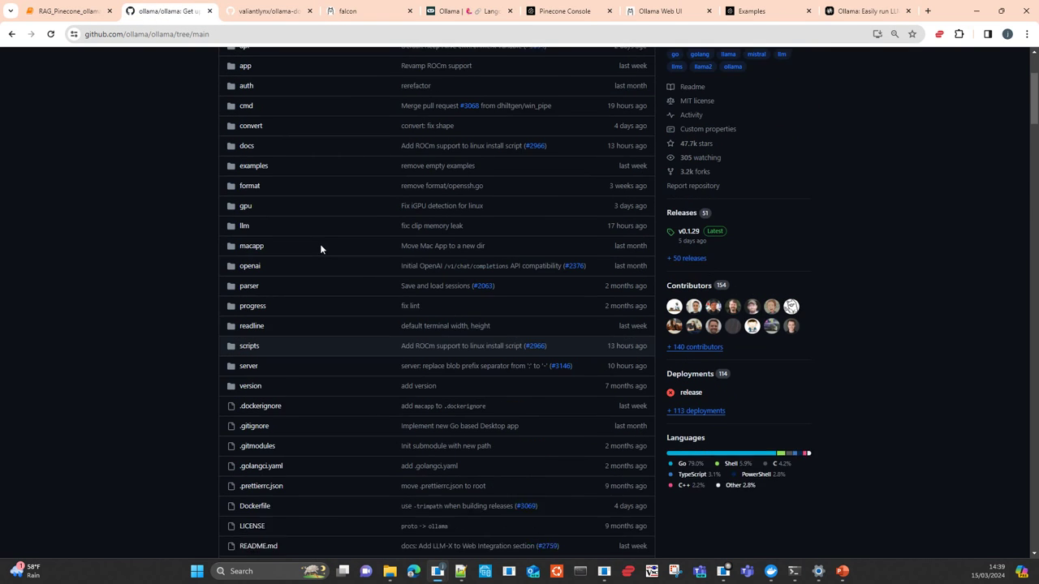
click(247, 159)
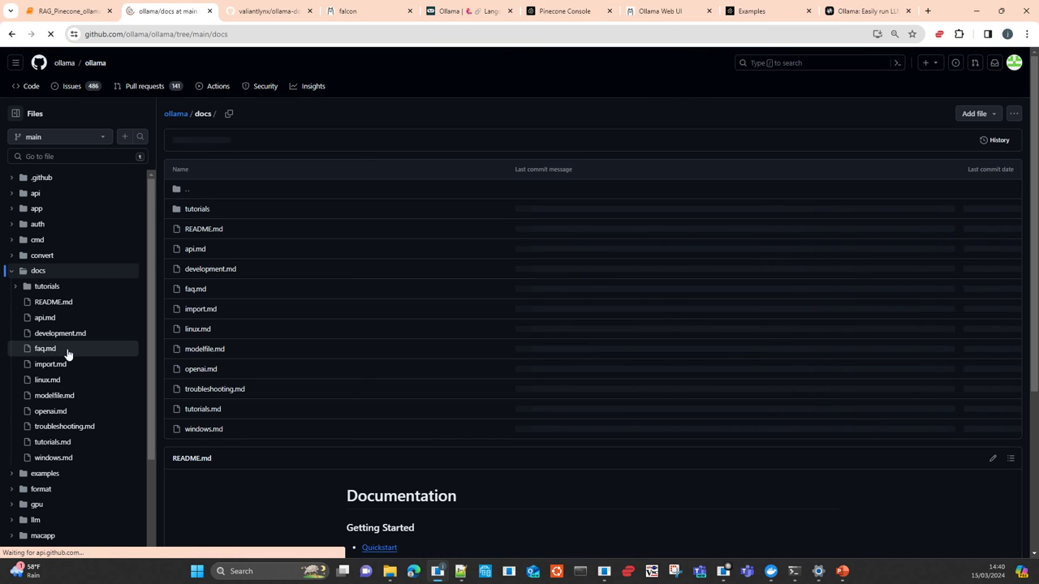
click(57, 319)
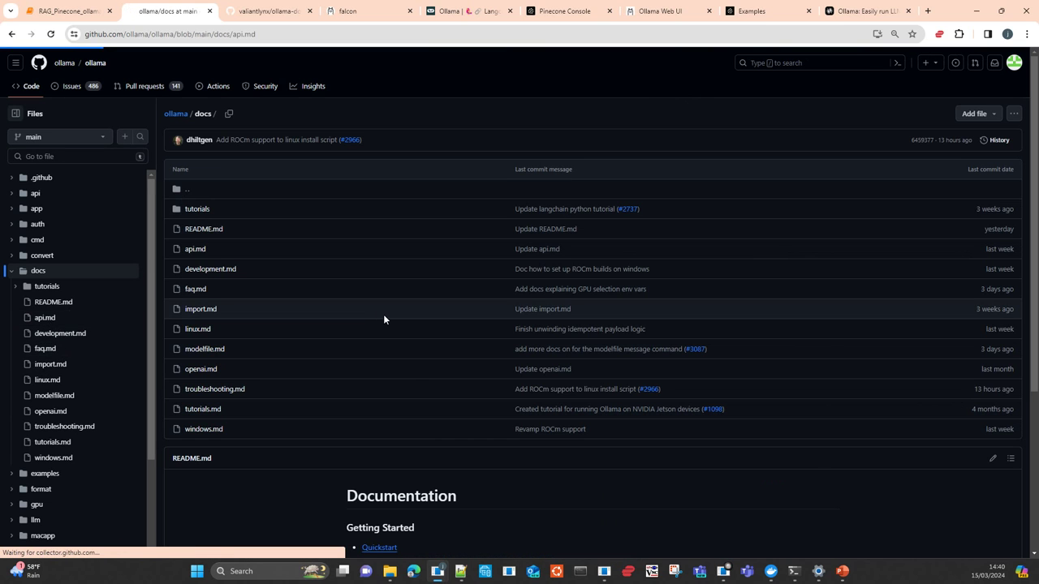
Read the Generate a completion section of api.md, covering its parameters and the example requests to the api/generate endpoint
scroll(558, 296, down, 5)
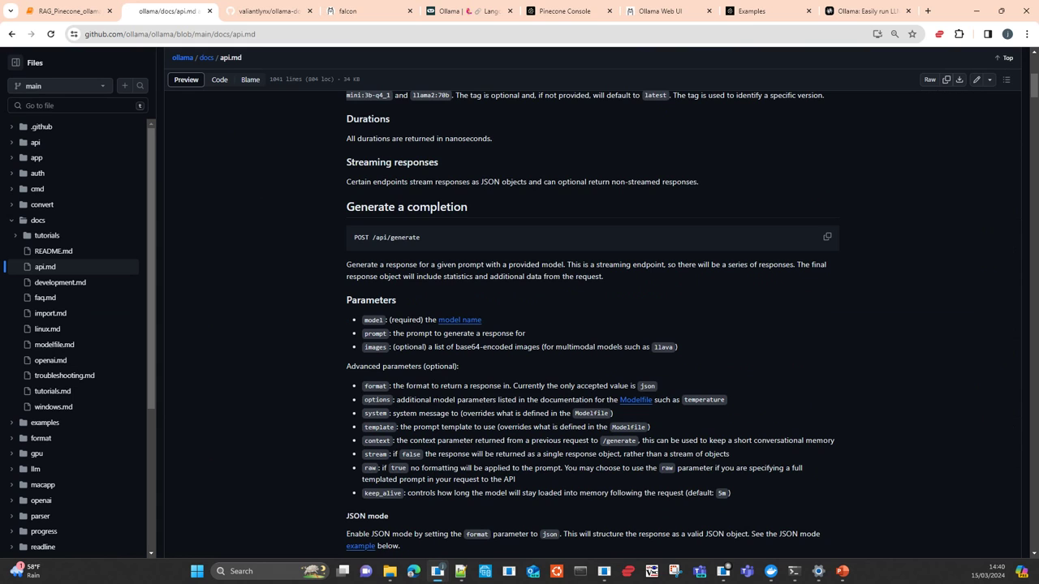
scroll(436, 400, down, 3)
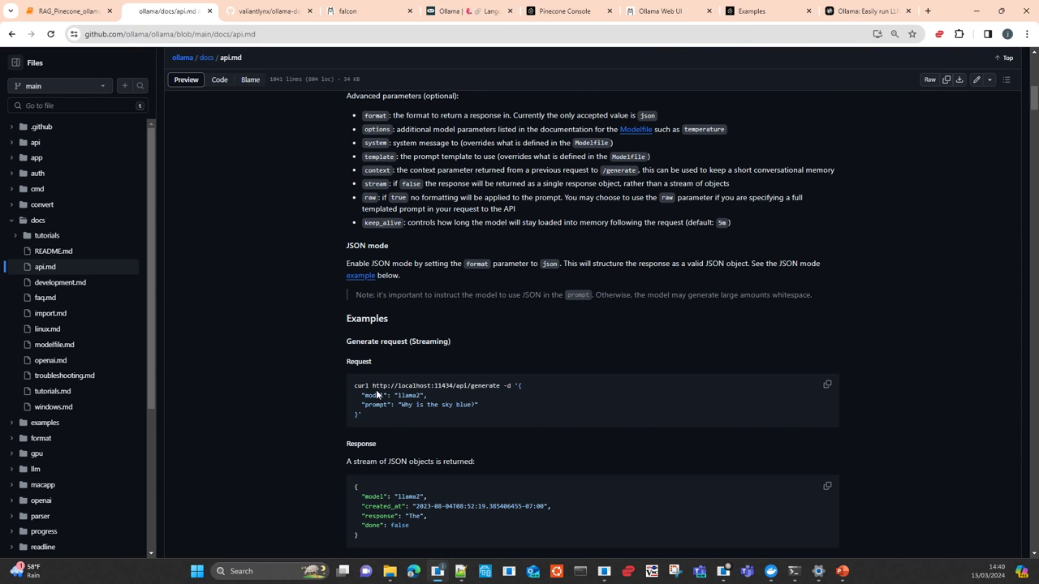
double_click(485, 385)
scroll(521, 393, down, 4)
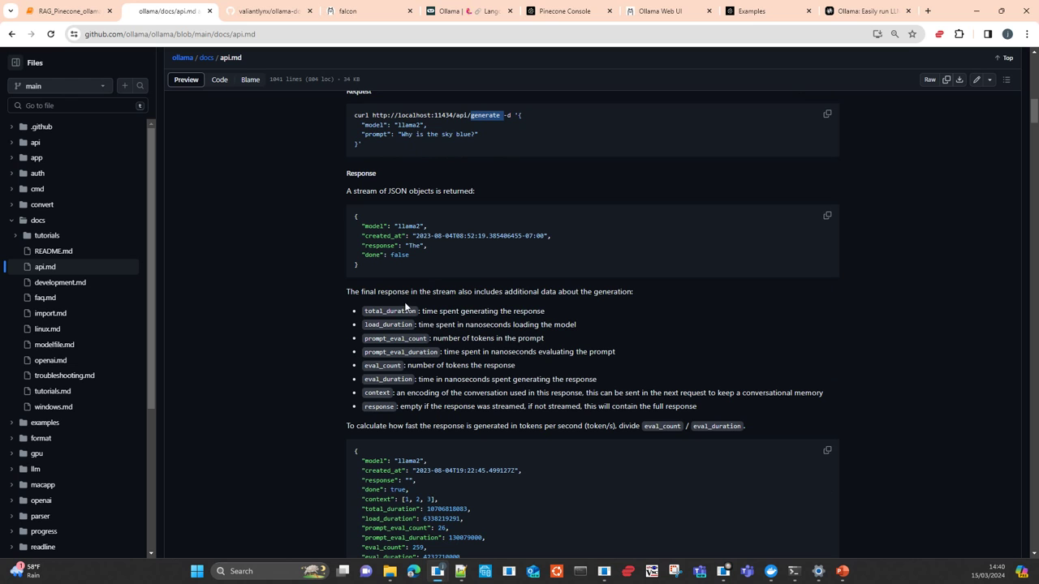
scroll(449, 381, down, 2)
scroll(449, 382, down, 4)
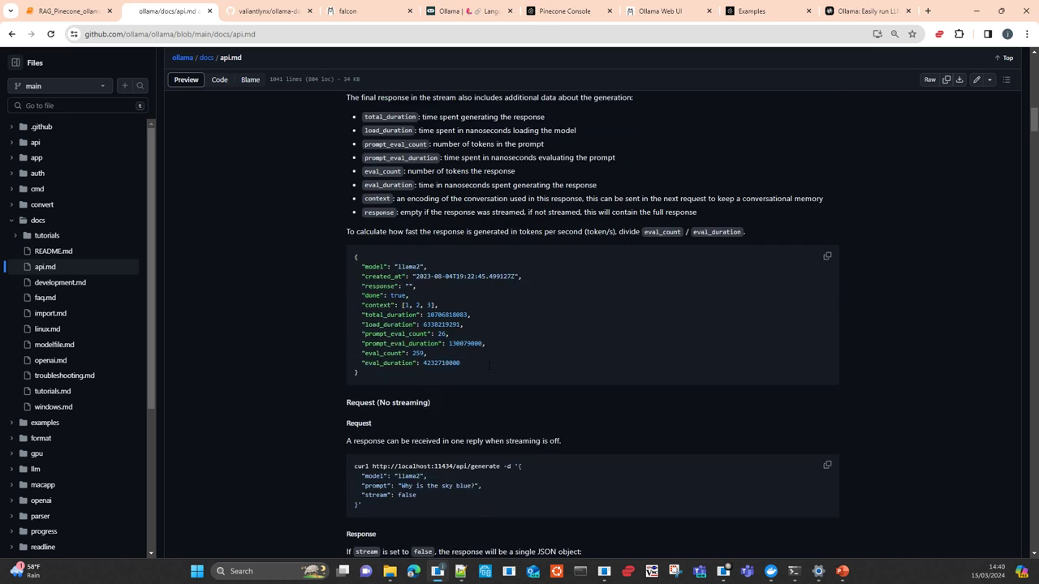
scroll(497, 374, down, 3)
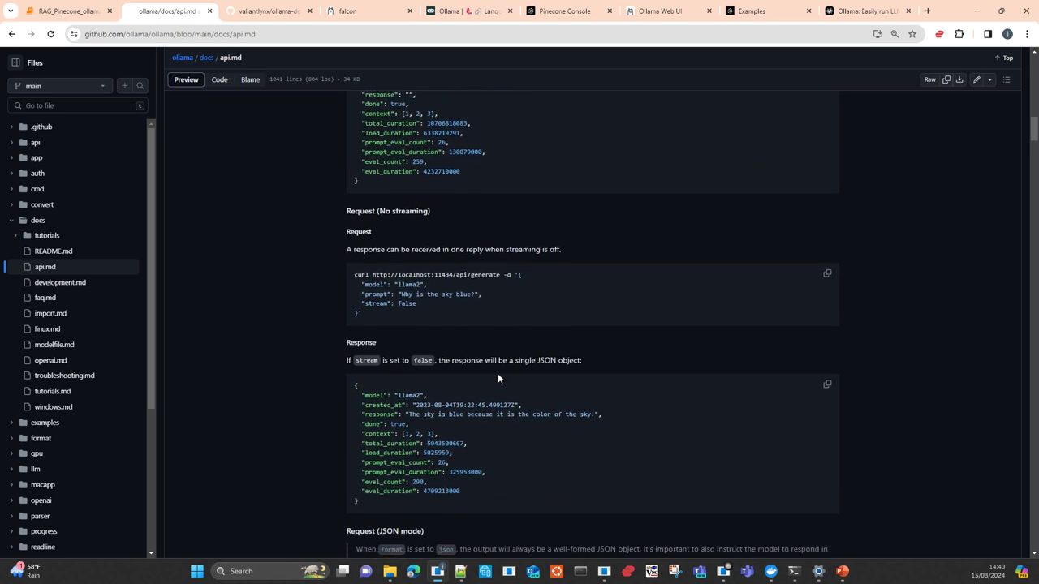
scroll(497, 408, down, 8)
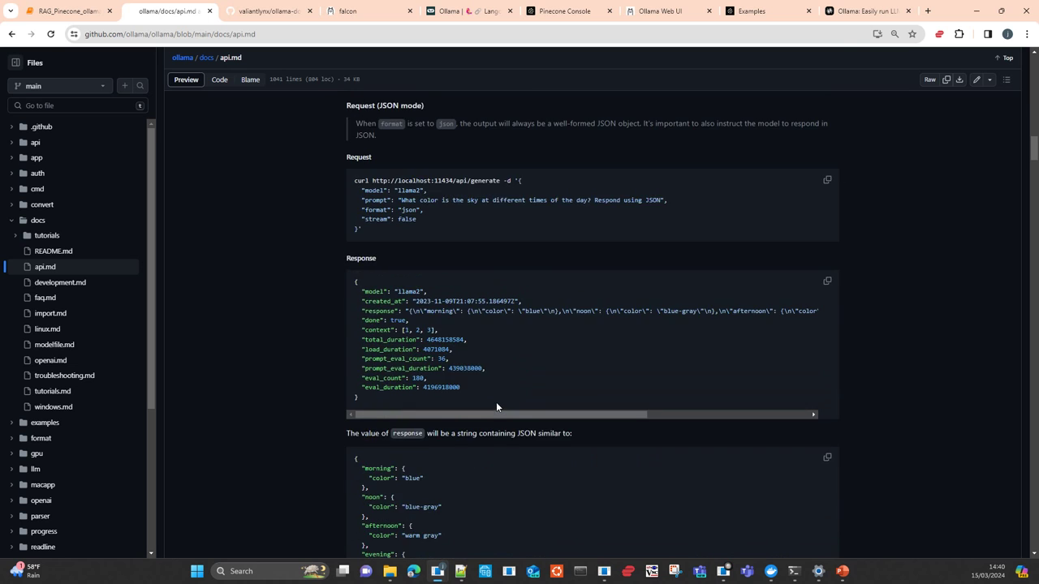
scroll(497, 400, down, 8)
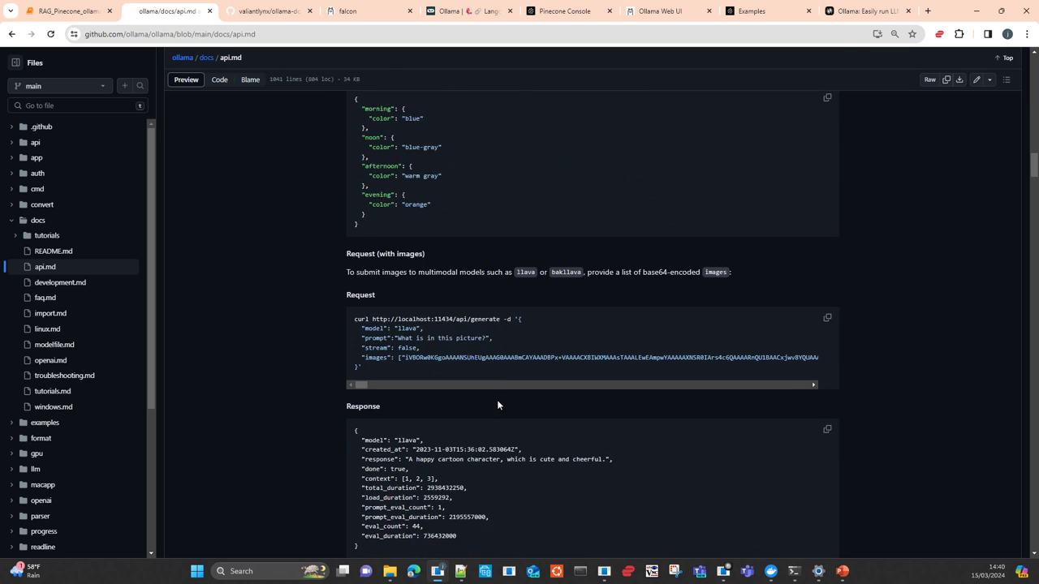
scroll(498, 400, down, 6)
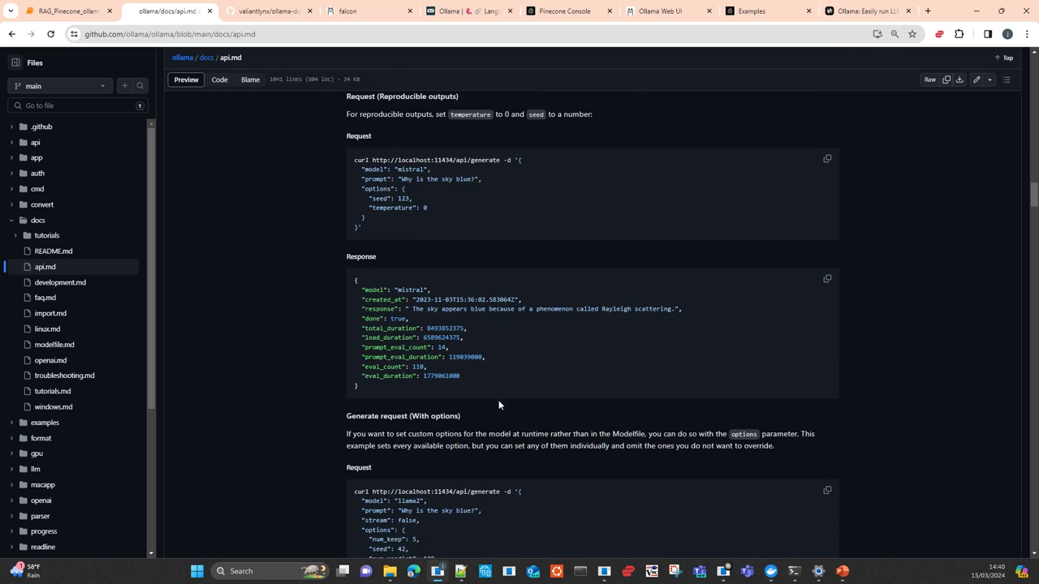
scroll(499, 399, down, 5)
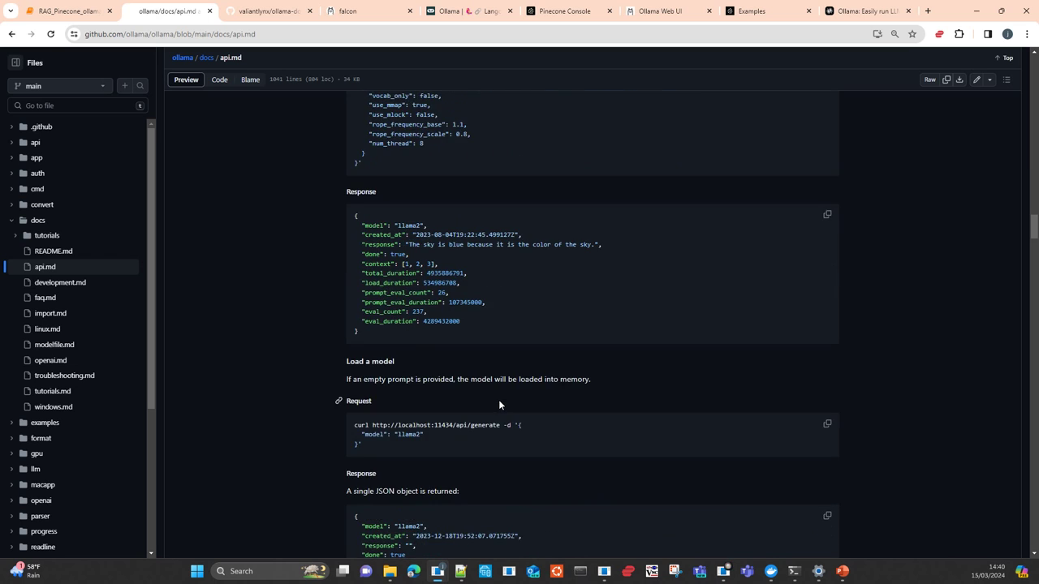
View the Generate a chat completion section of api.md, including its parameters and streaming chat request example
scroll(498, 399, down, 4)
scroll(499, 399, down, 1)
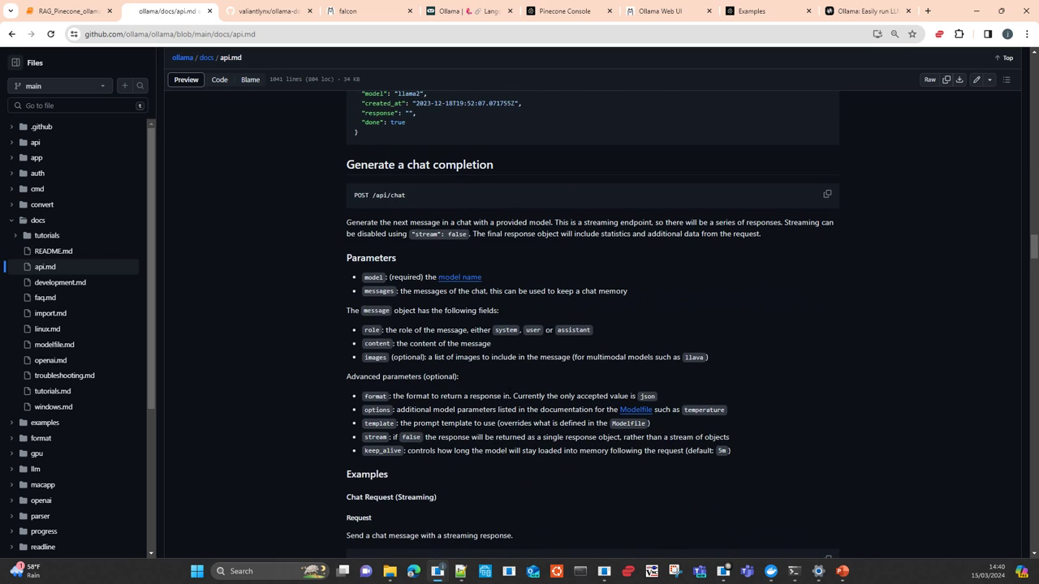
scroll(515, 354, down, 2)
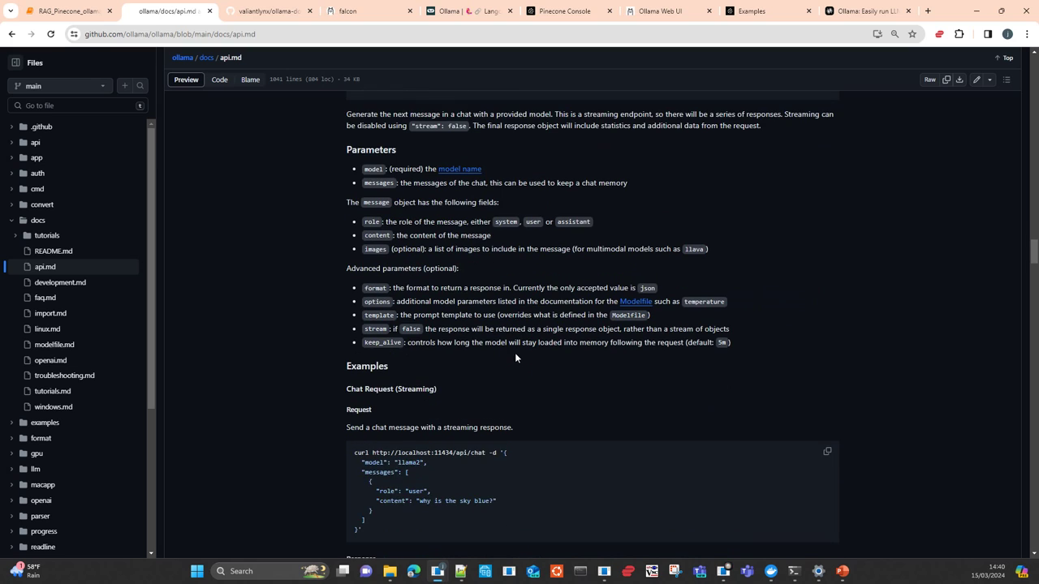
Read the api/chat examples in api.md, covering streaming, non-streaming, history, image and reproducible-output requests
double_click(480, 453)
scroll(537, 460, down, 4)
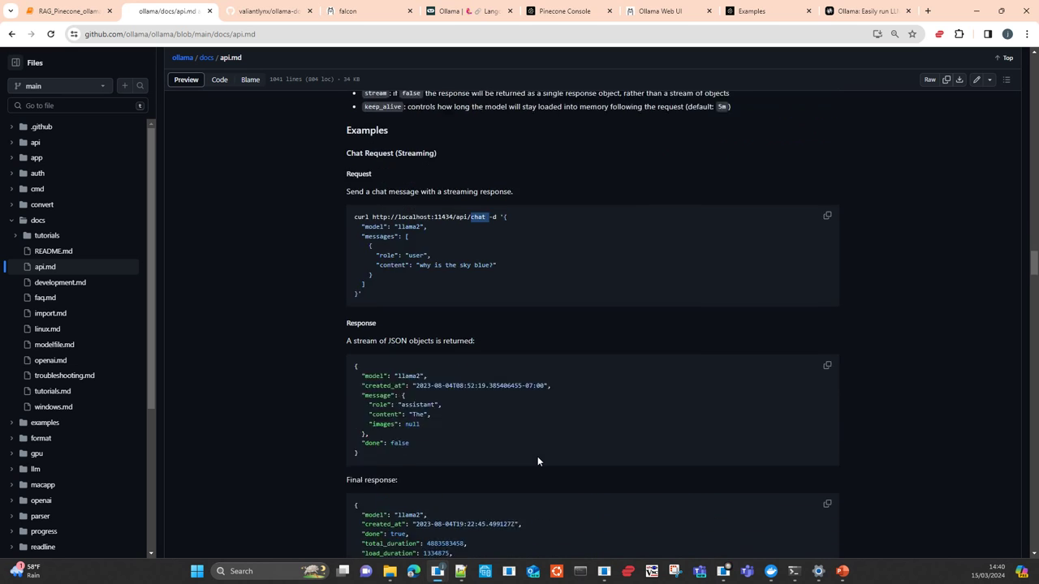
scroll(538, 461, down, 6)
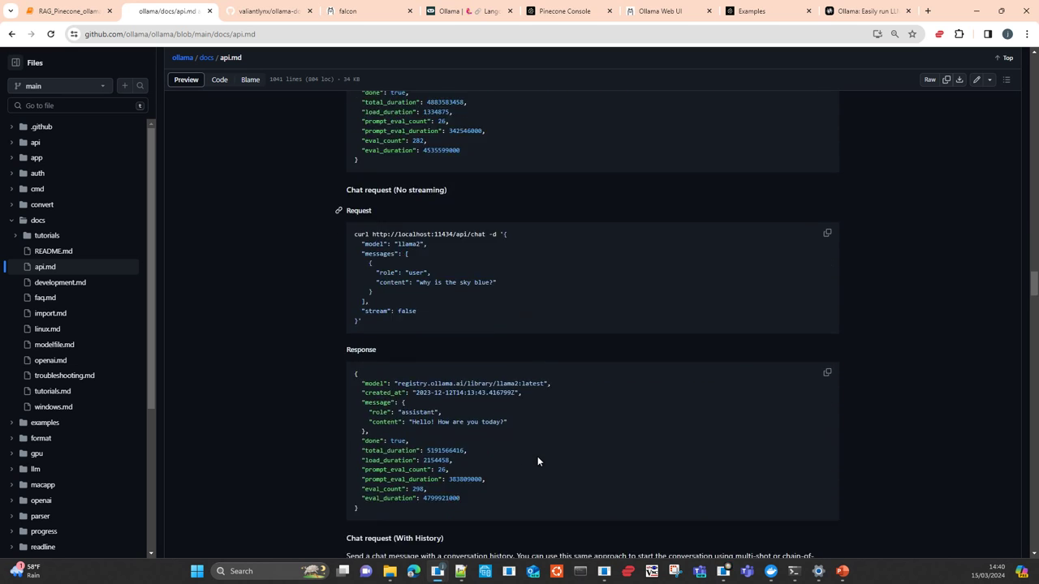
scroll(537, 461, down, 5)
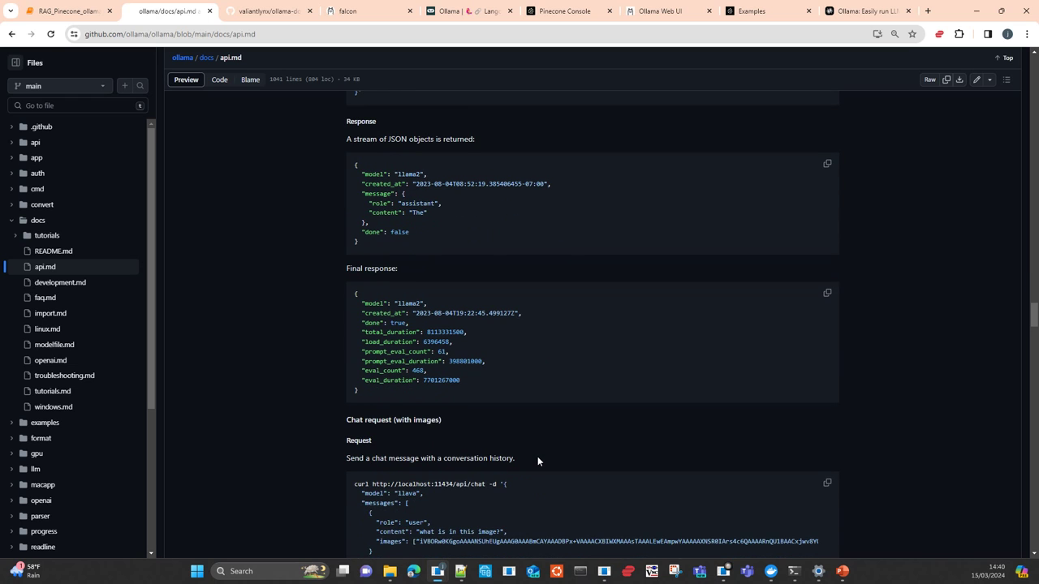
scroll(538, 460, down, 3)
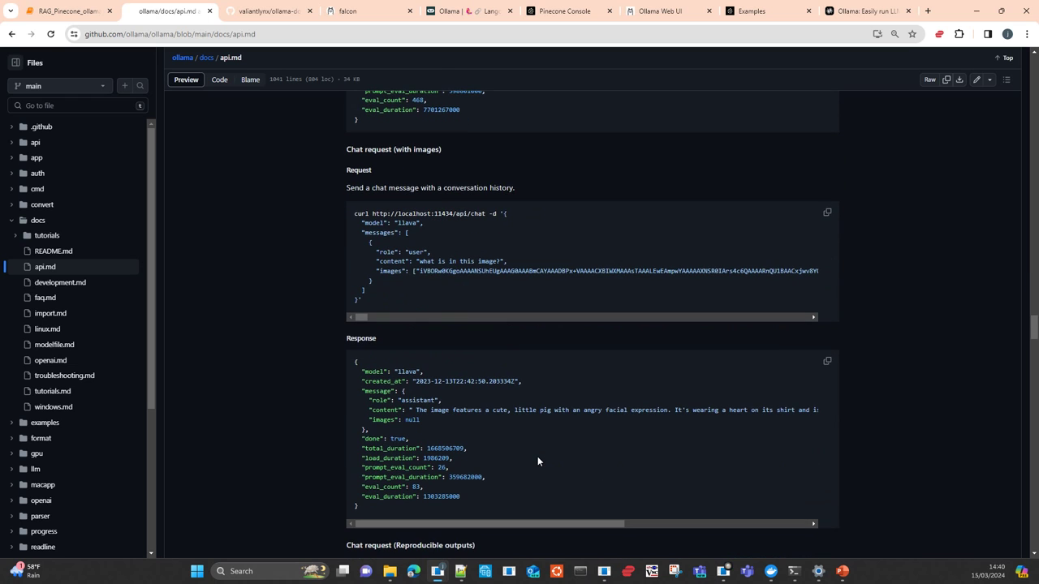
scroll(537, 461, down, 6)
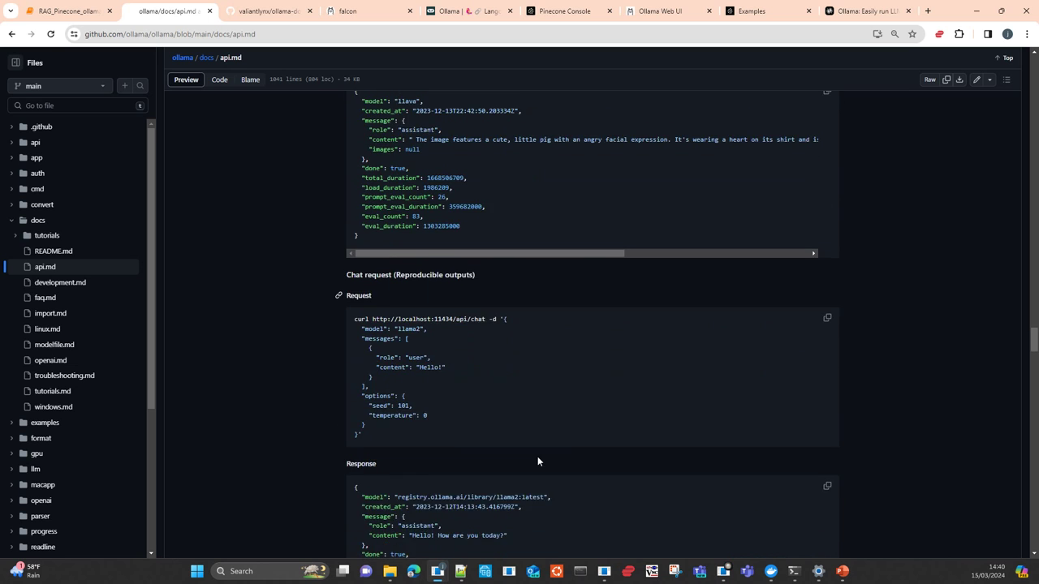
scroll(538, 461, down, 2)
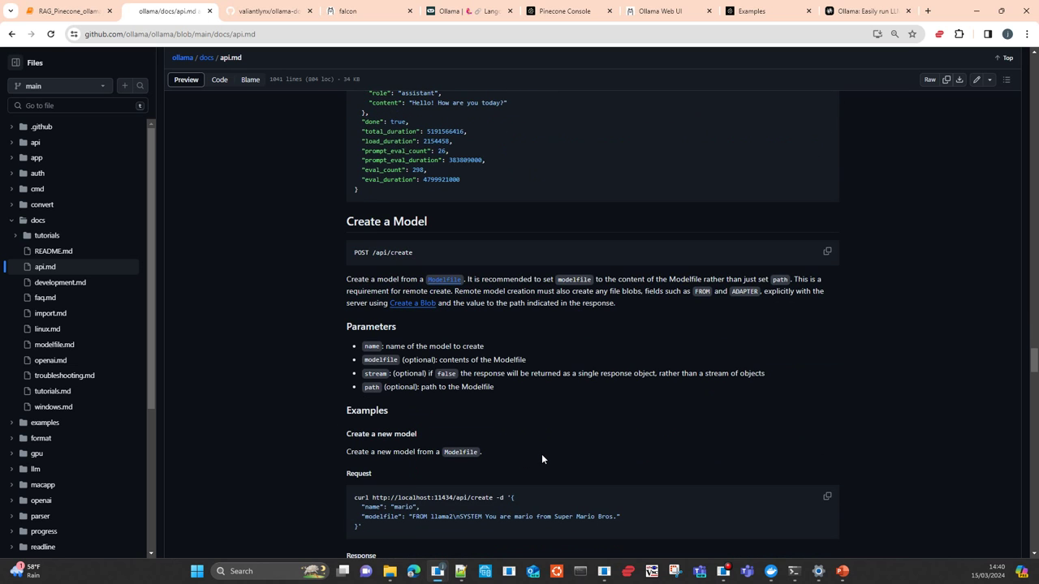
Examine the Create a Model, blob, List Local Models and Show Model Information sections of api.md
scroll(549, 399, down, 5)
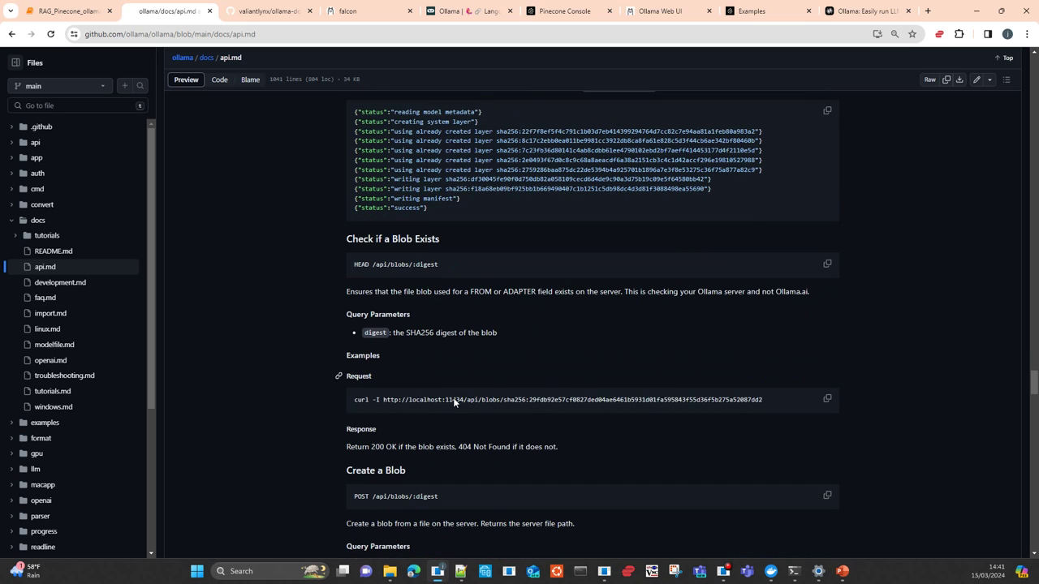
scroll(456, 397, down, 4)
scroll(455, 401, down, 3)
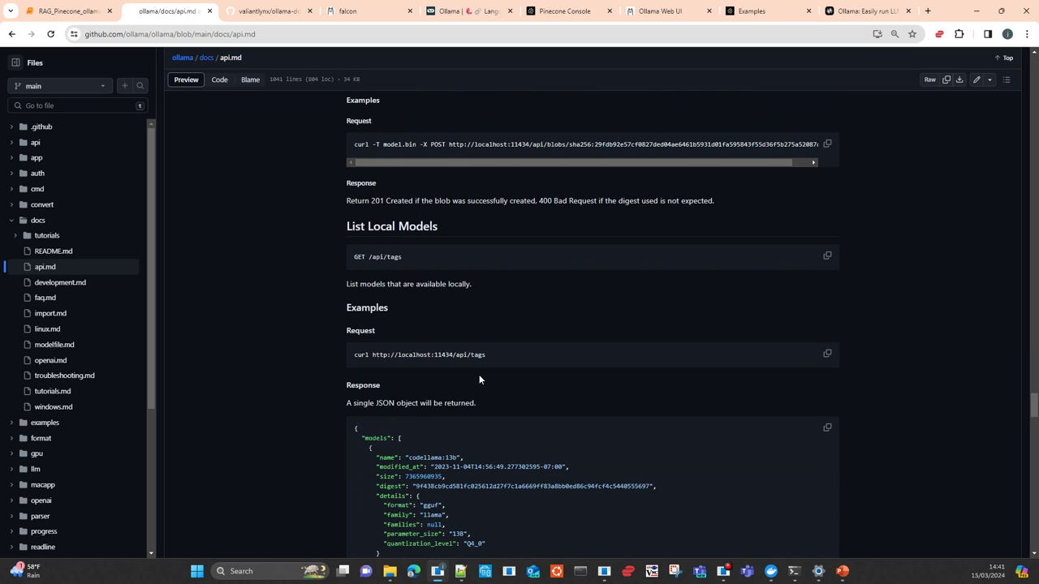
scroll(412, 413, down, 2)
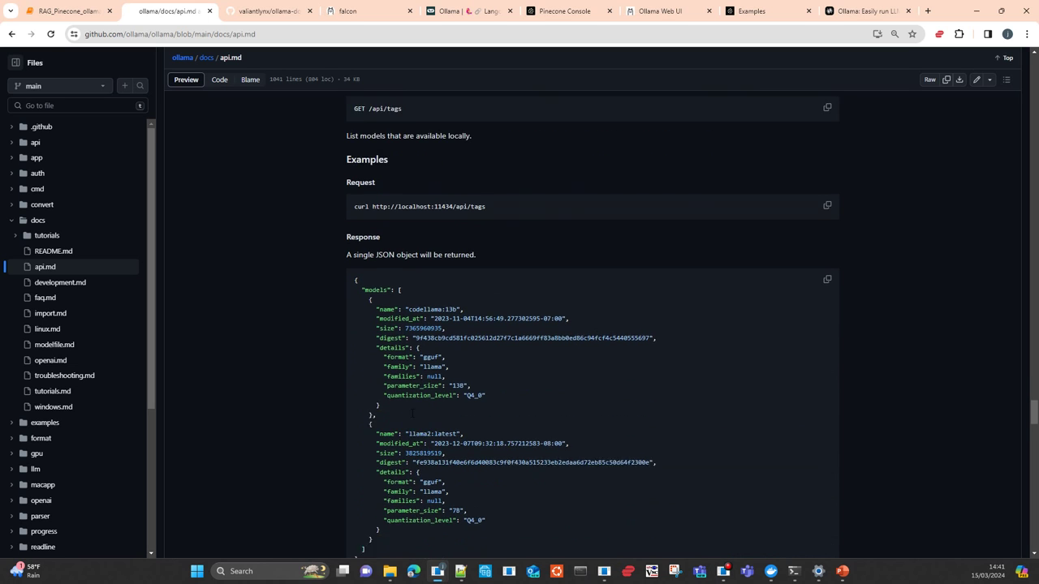
scroll(540, 396, down, 5)
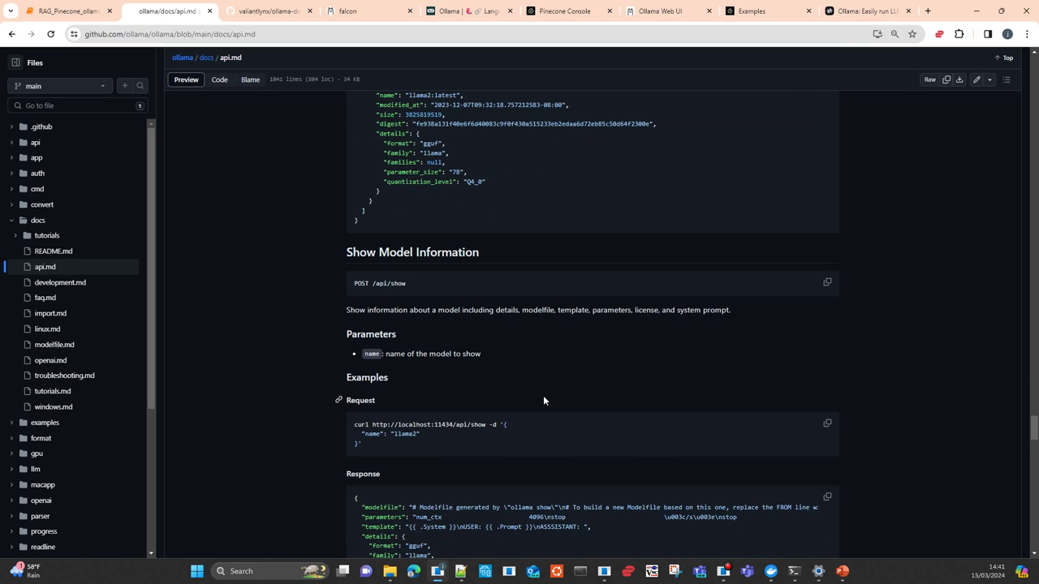
scroll(543, 398, down, 2)
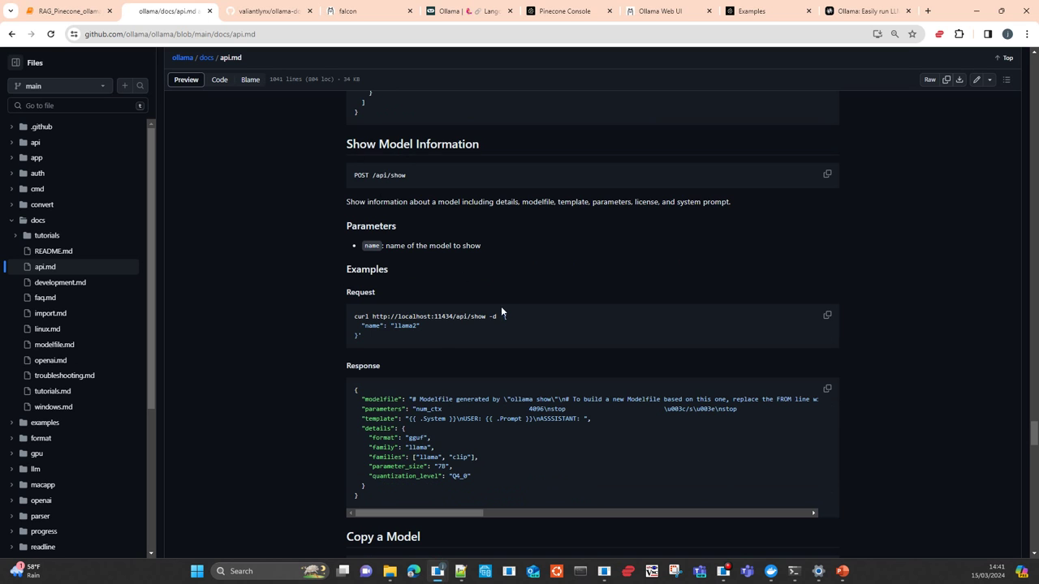
Read the Delete a Model and Pull a Model sections, highlighting the api/pull endpoint and the llama2 model name in the example request
scroll(513, 322, down, 4)
scroll(488, 354, down, 4)
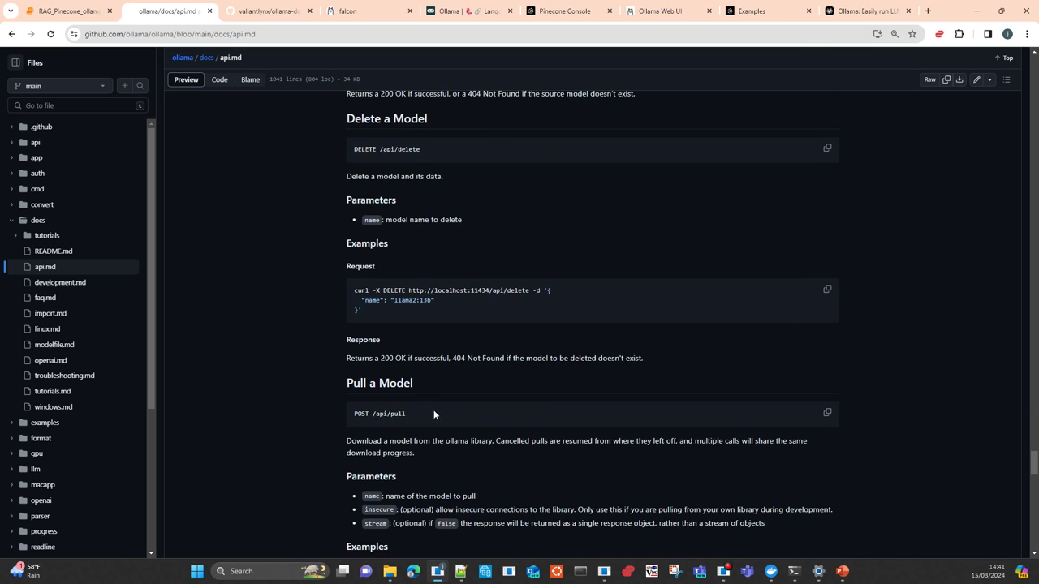
scroll(434, 414, down, 2)
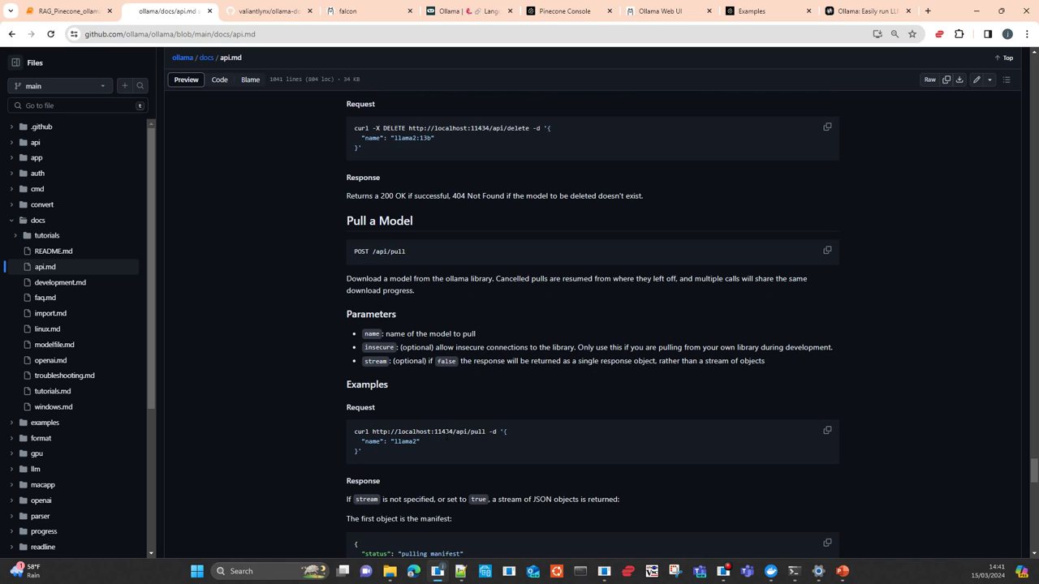
drag(453, 432, 485, 432)
double_click(405, 441)
scroll(504, 439, down, 2)
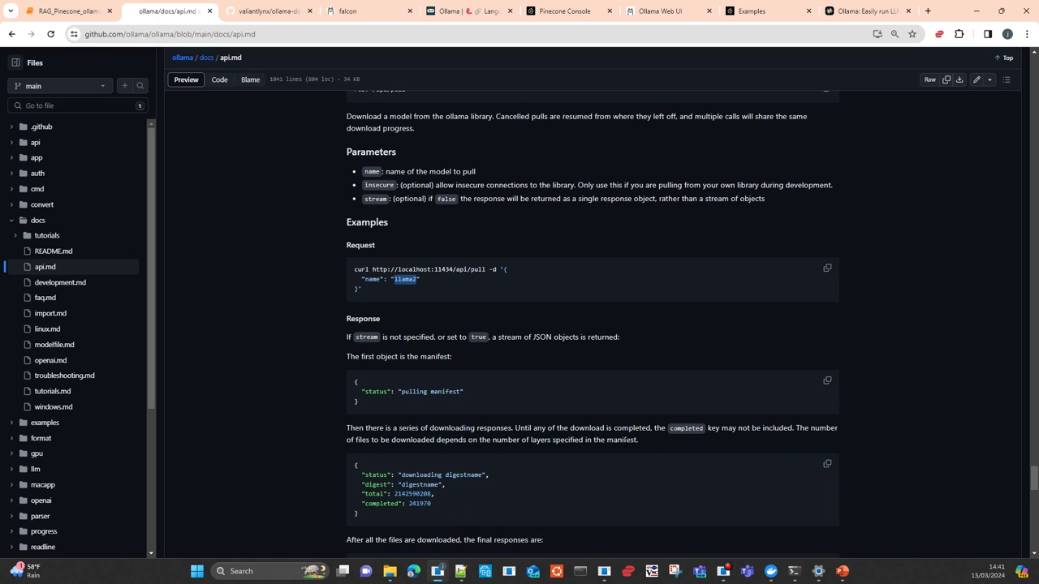
scroll(374, 149, down, 1)
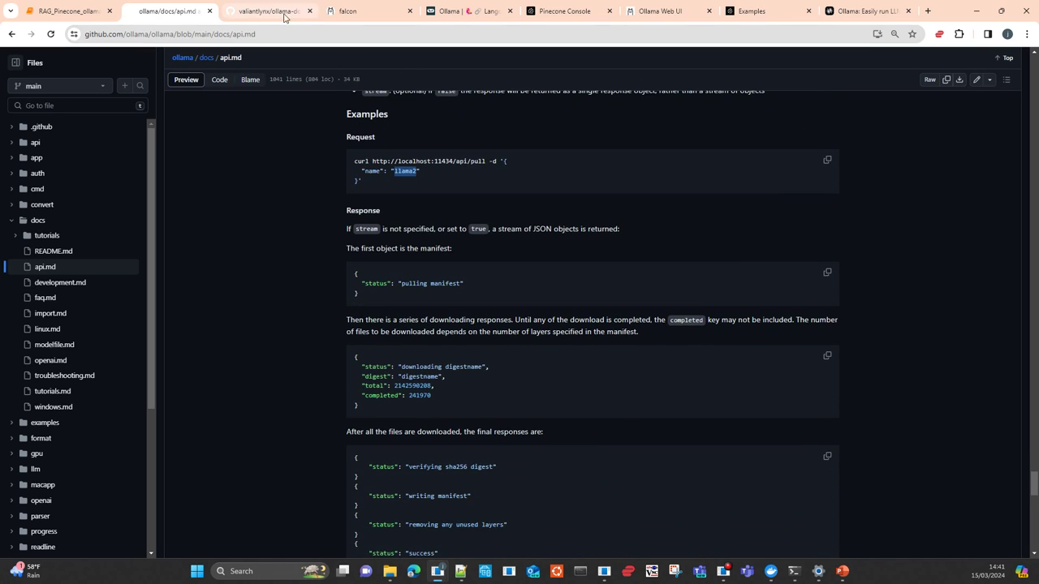
Open the falcon model page on ollama.com, choose the 40b tag and highlight falcon:40b in its run command
click(374, 13)
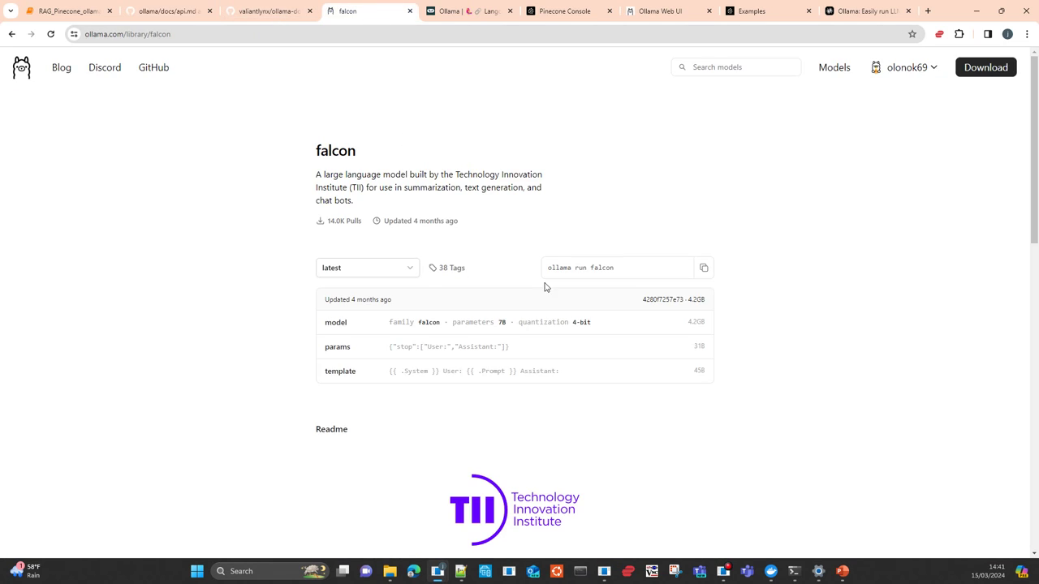
click(411, 273)
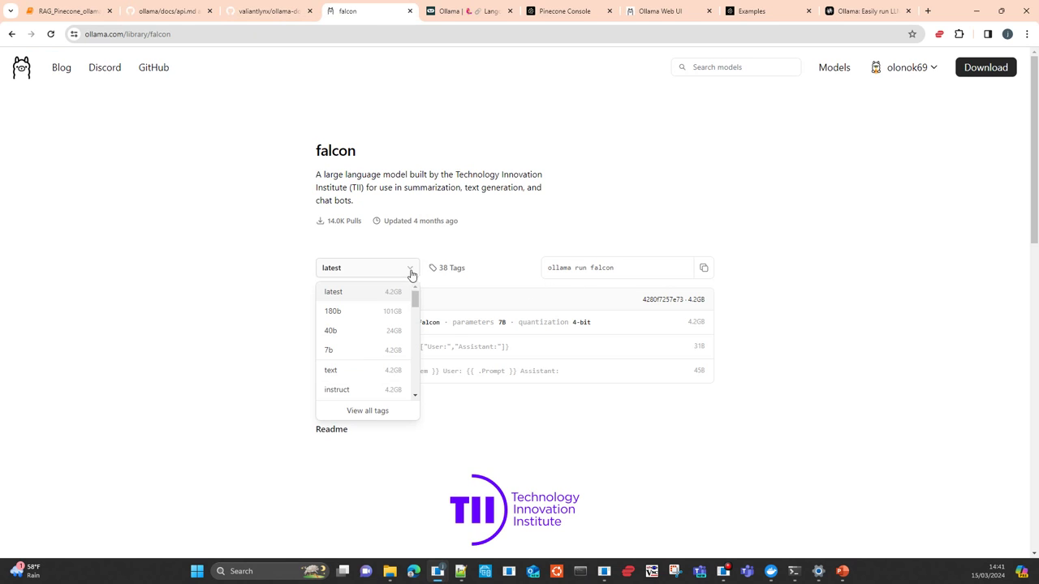
click(360, 334)
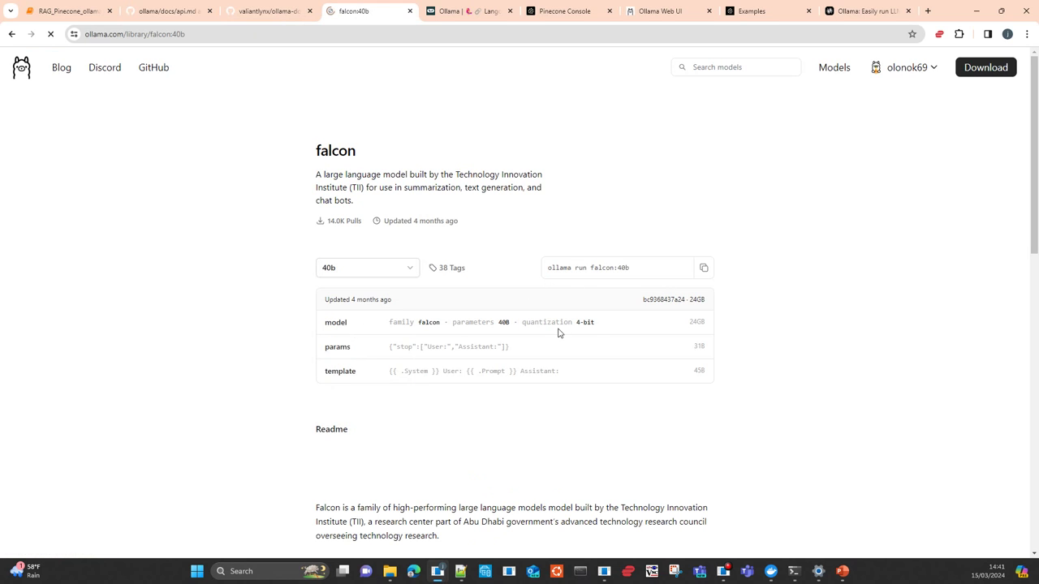
drag(588, 269, 631, 269)
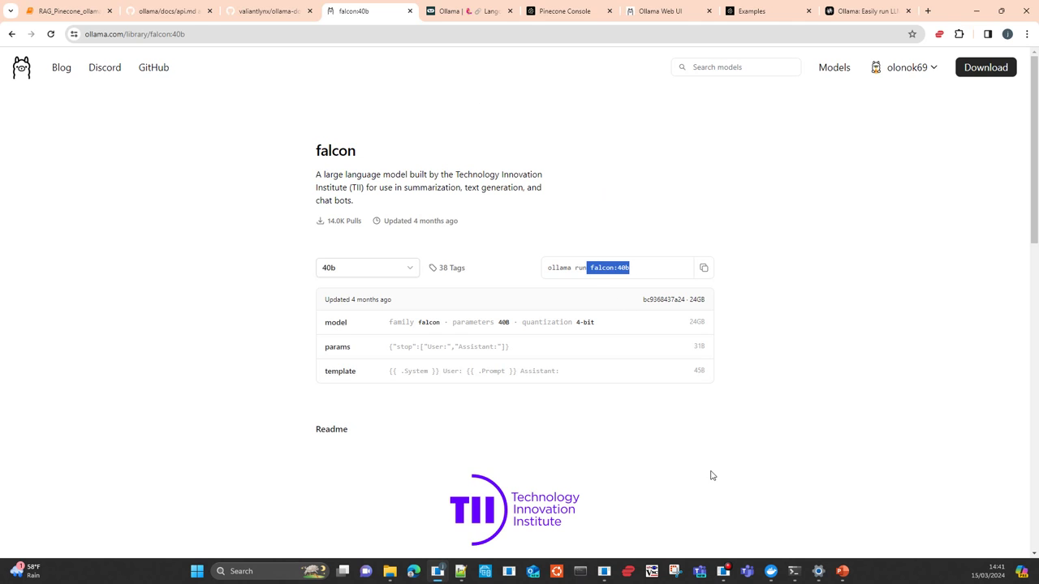
Return to api.md and read the Push a Model section with its parameters, example request and responses
click(161, 17)
scroll(633, 467, down, 5)
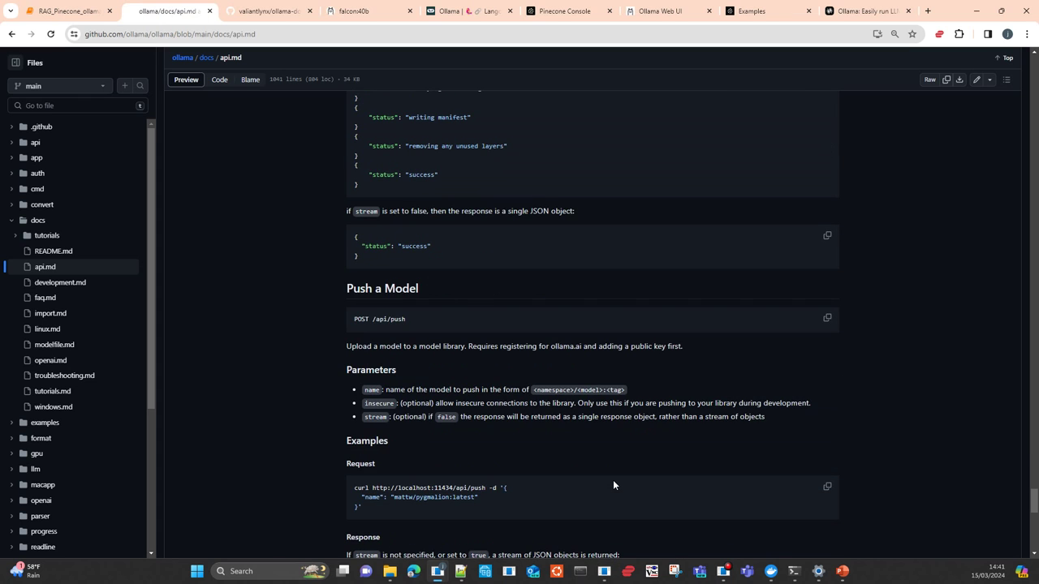
scroll(613, 484, down, 1)
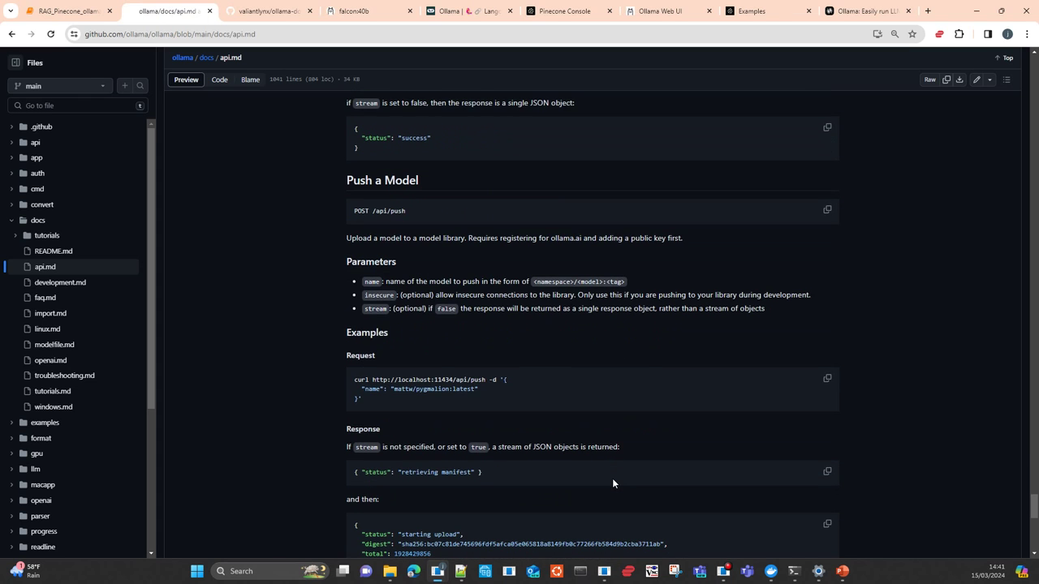
scroll(613, 484, down, 3)
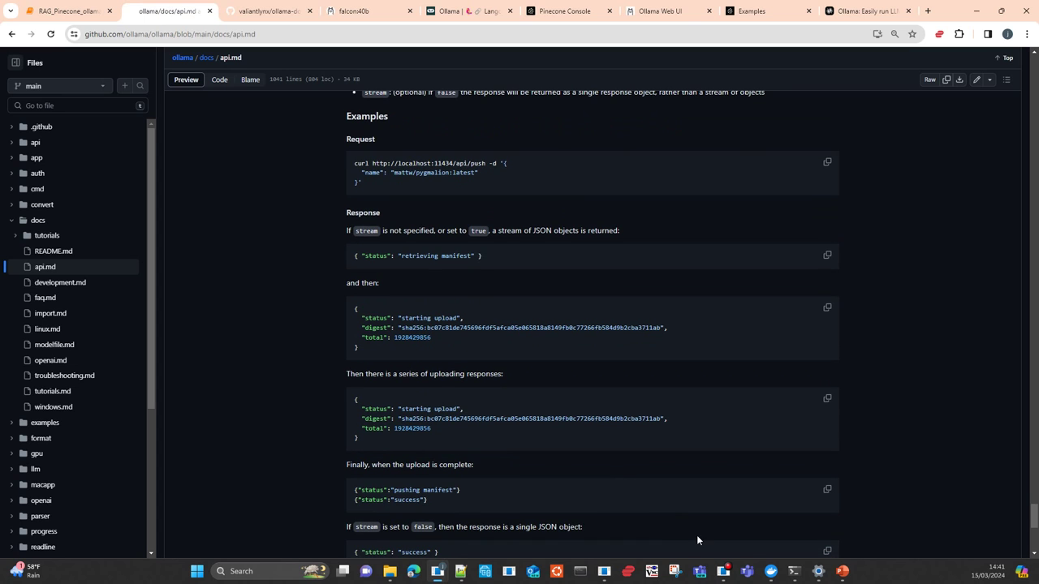
Switch to Docker Desktop and run ollama list in the ollama container's terminal
click(769, 573)
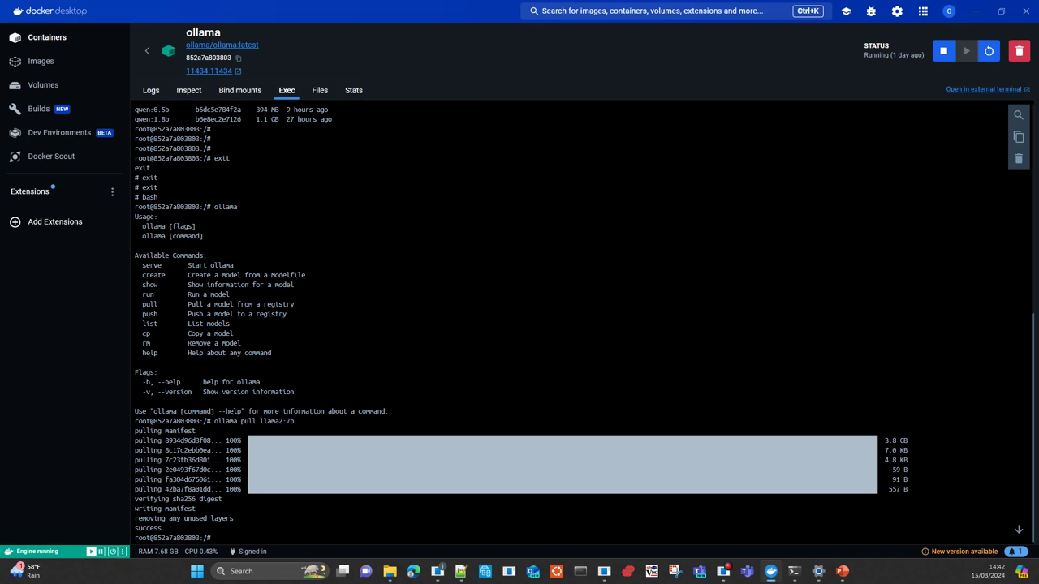
scroll(568, 317, up, 6)
text(l)
key(BackSpace)
text(ollama list)
key(Return)
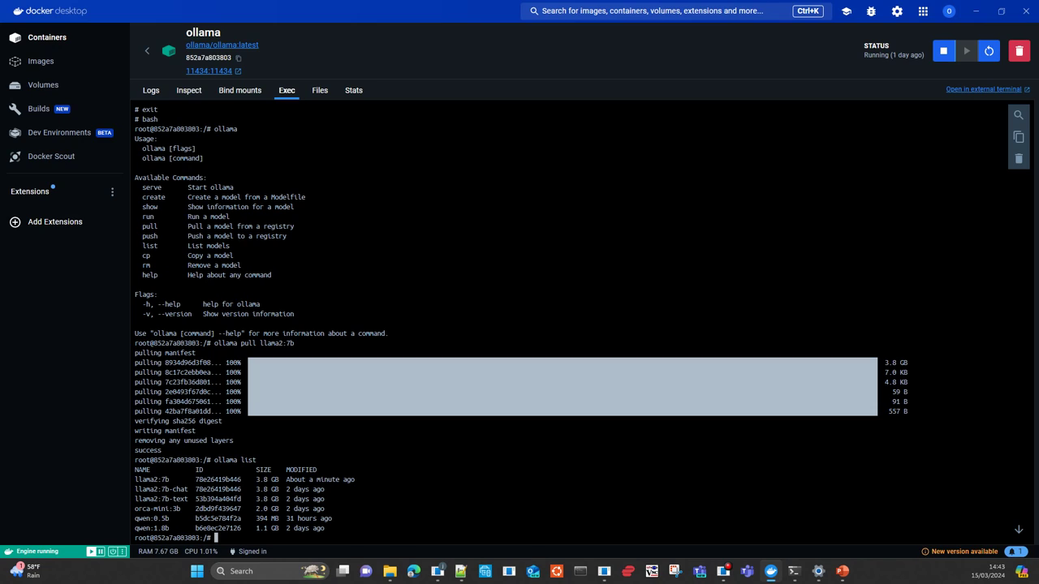
Switch to the Ollama Web UI in the browser, view its Modelfiles page and open a new chat
key(alt+Tab)
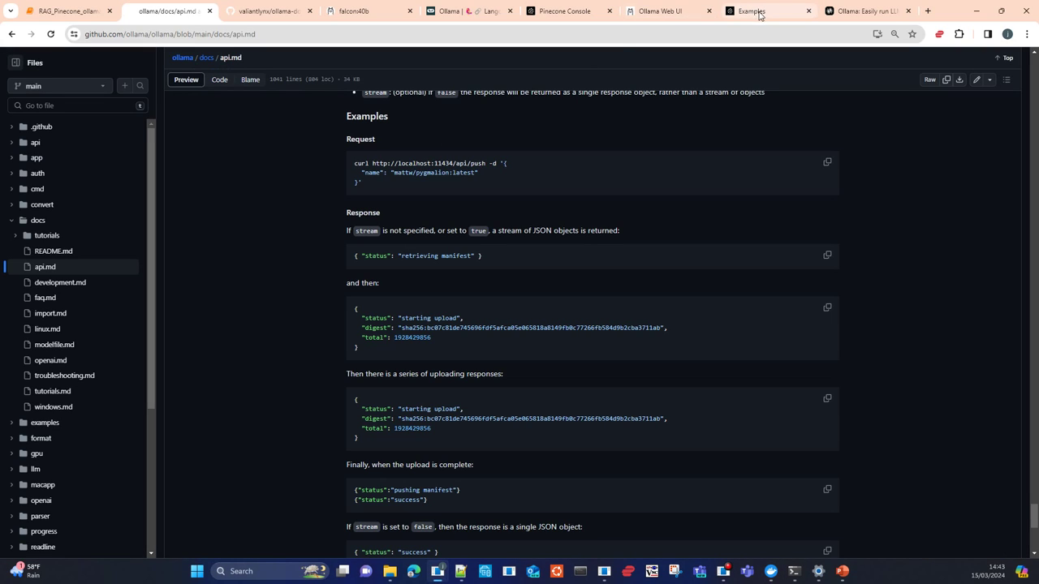
click(670, 12)
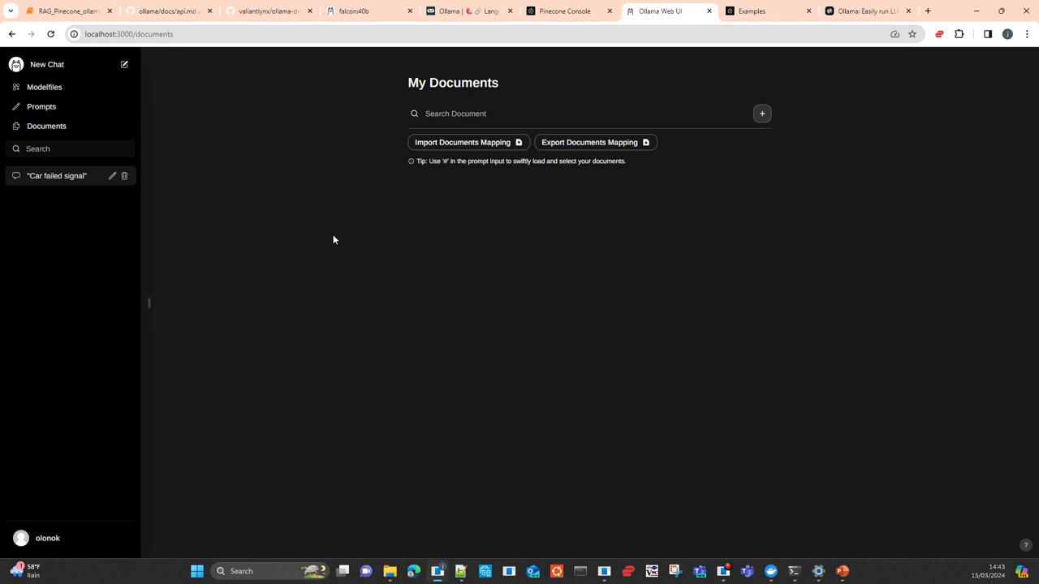
click(70, 91)
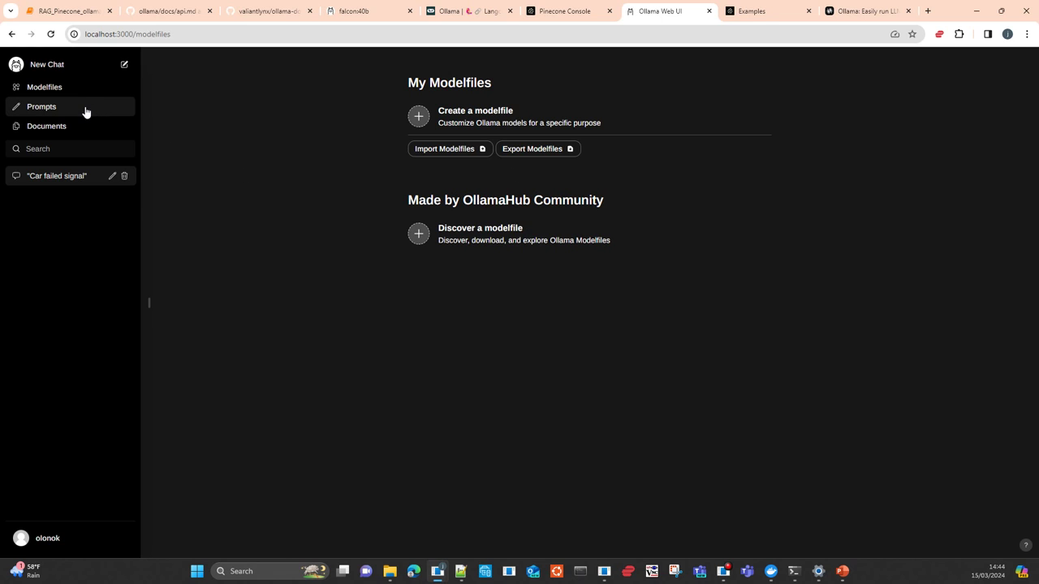
click(79, 71)
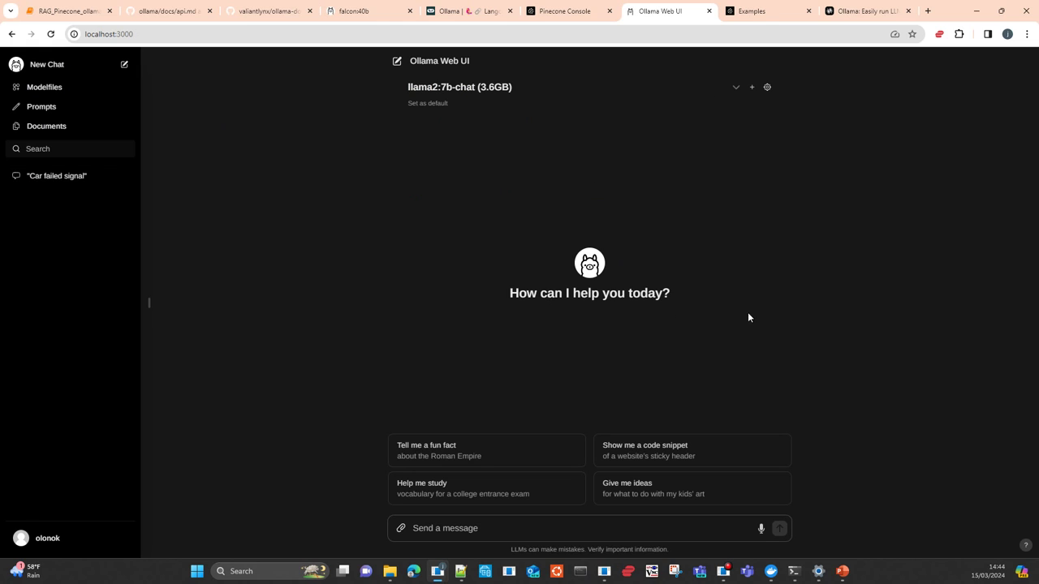
Add qwen:0.5b alongside llama2:7b-chat, set both as the default chat models and send the suggested vocabulary study prompt
click(753, 89)
click(458, 106)
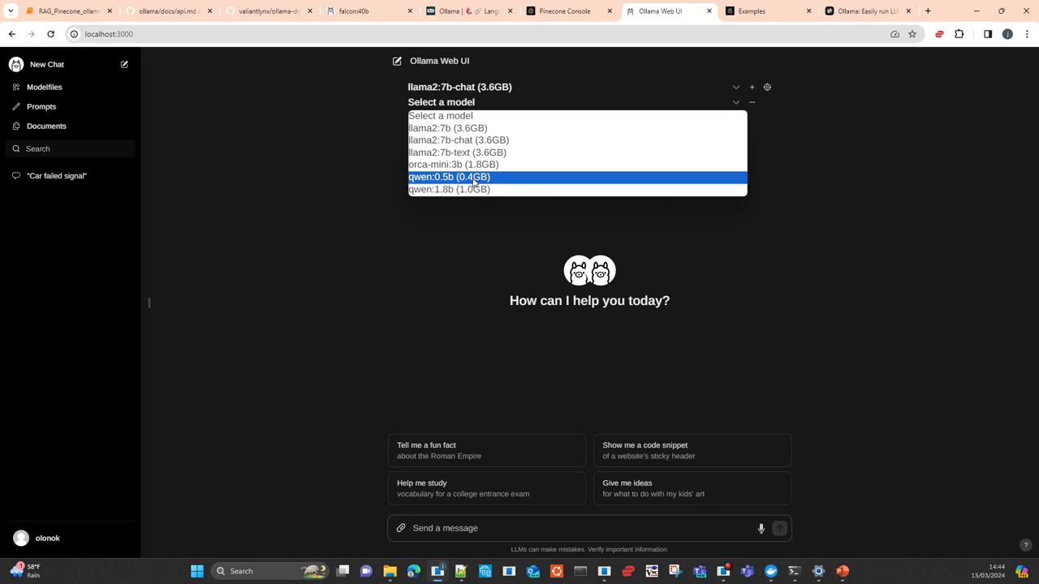
click(449, 178)
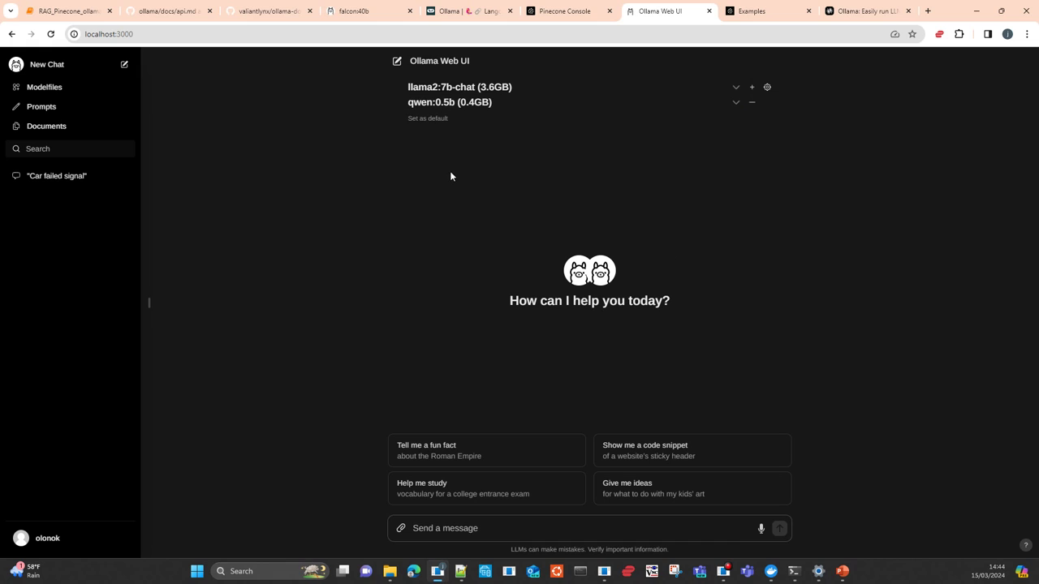
click(429, 120)
click(501, 500)
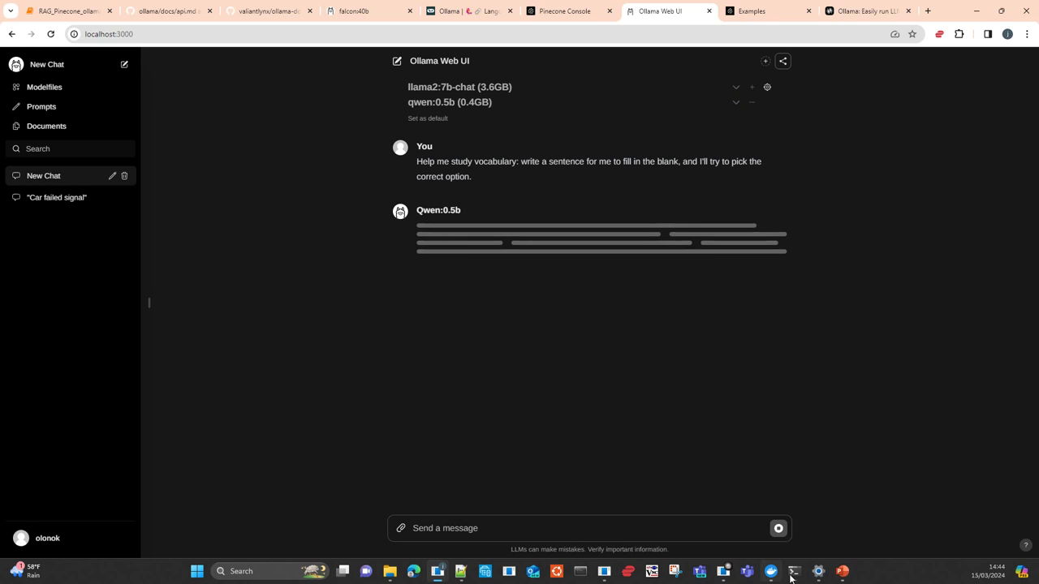
Check the ollama container's logs in Docker Desktop and return to the Ollama Web UI chat
mouse_move(770, 571)
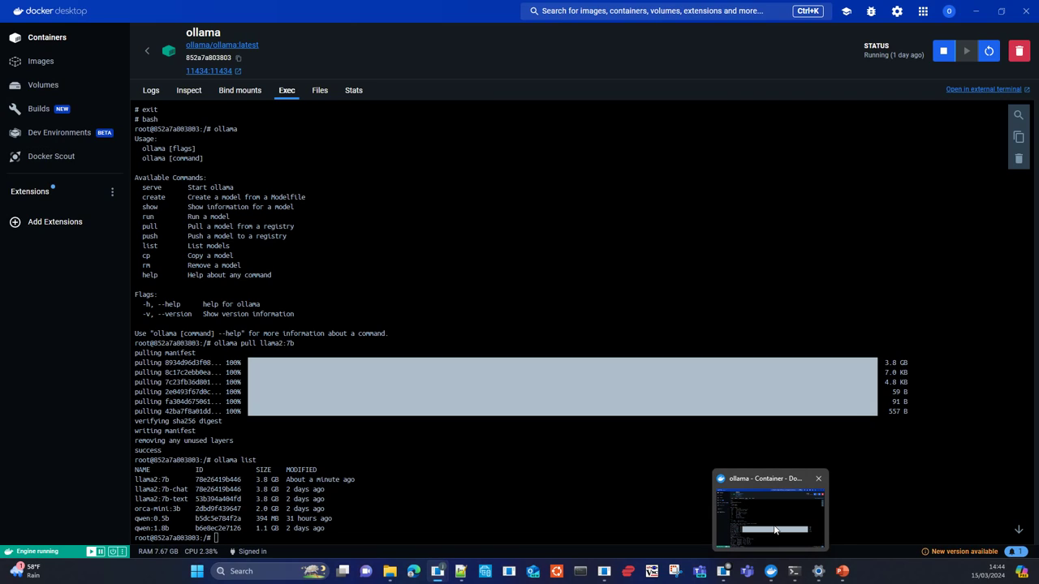
click(775, 529)
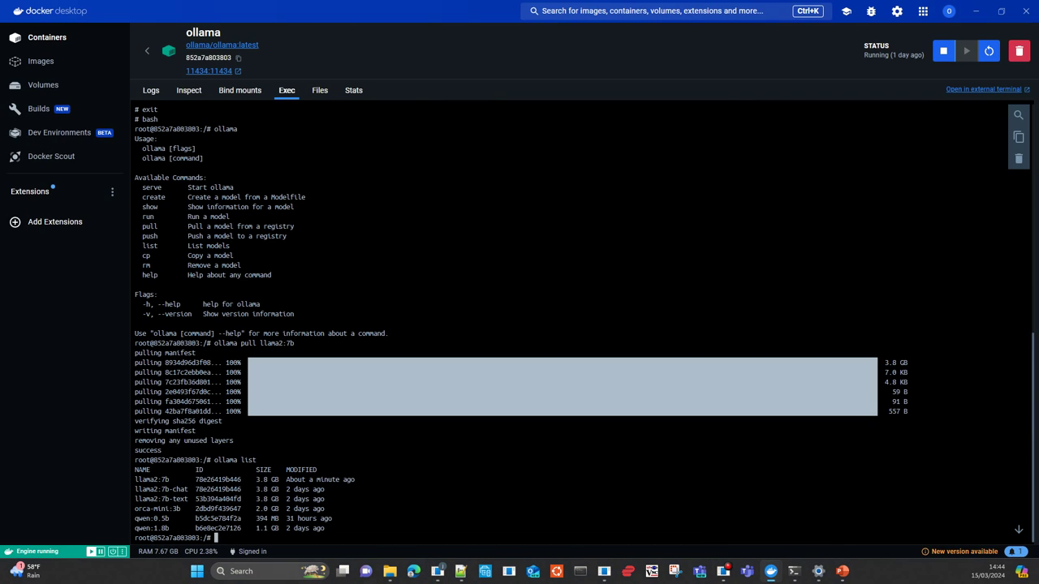
click(151, 92)
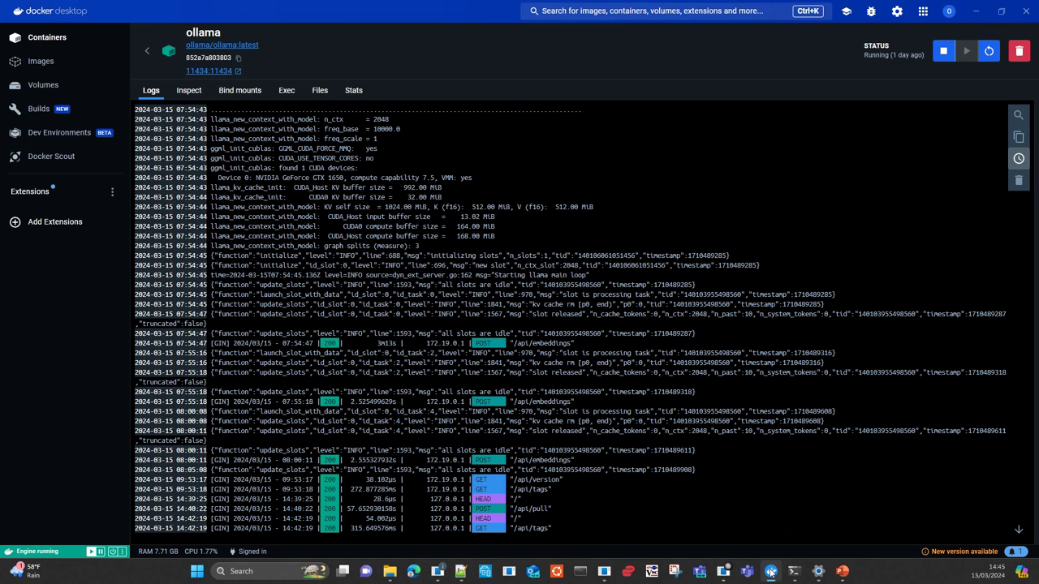
mouse_move(723, 571)
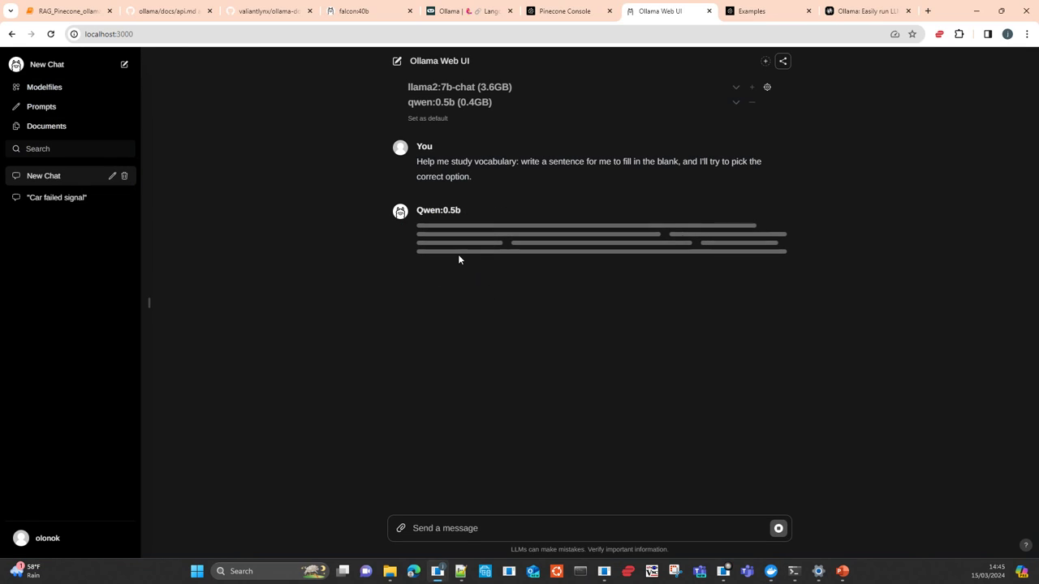
View the saved Prompts and Documents pages of the Web UI and open its settings
click(47, 116)
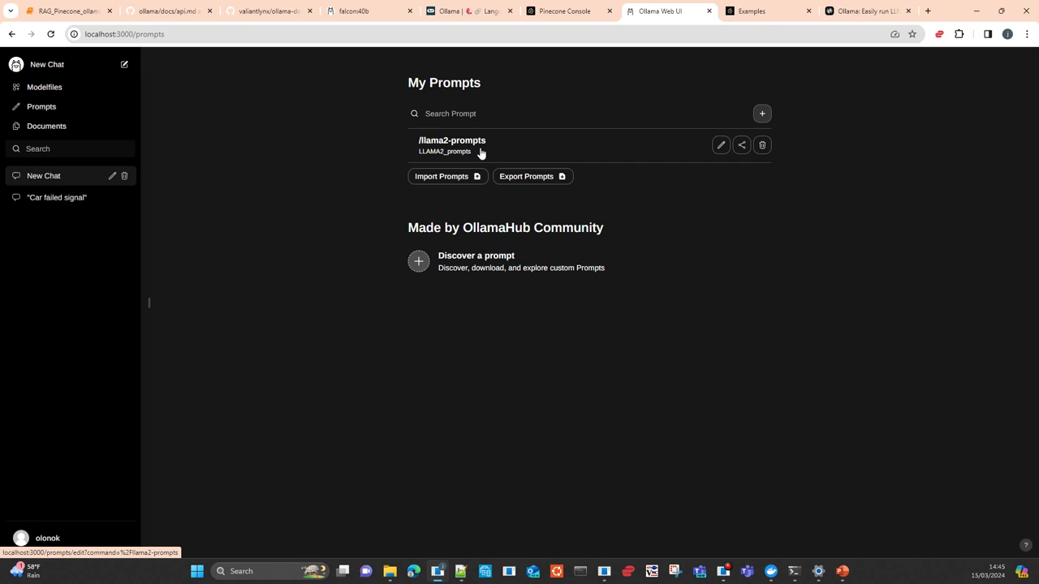
click(62, 130)
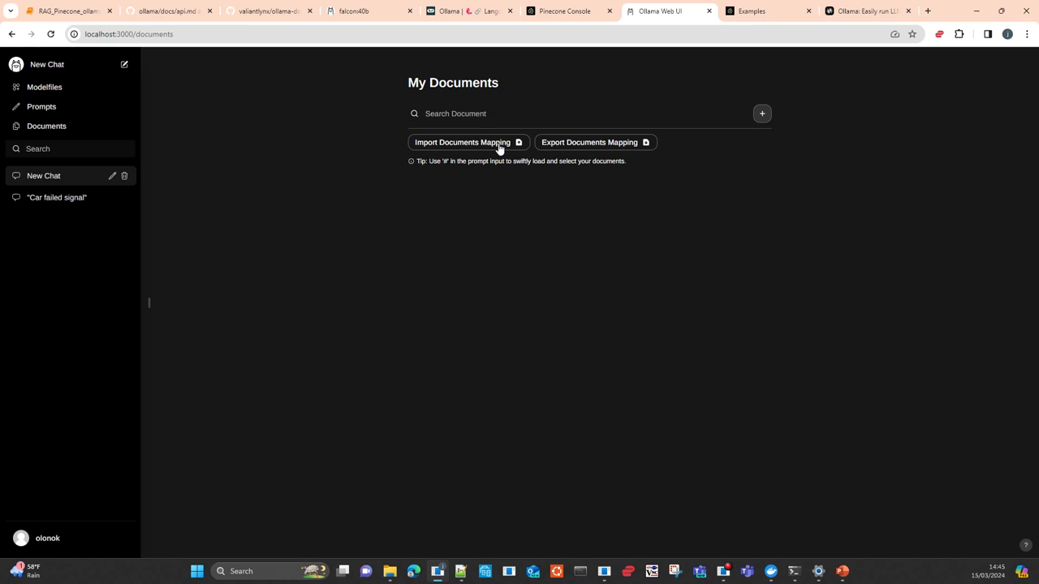
click(65, 546)
click(46, 477)
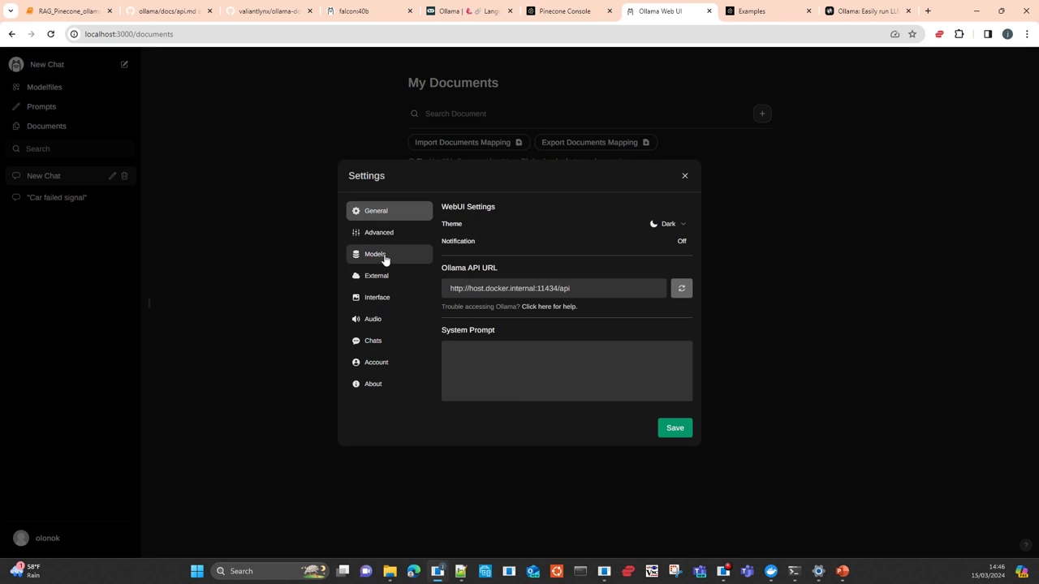
Examine the model pull and delete options, the advanced generation parameters and the general settings including the Ollama API URL
click(385, 255)
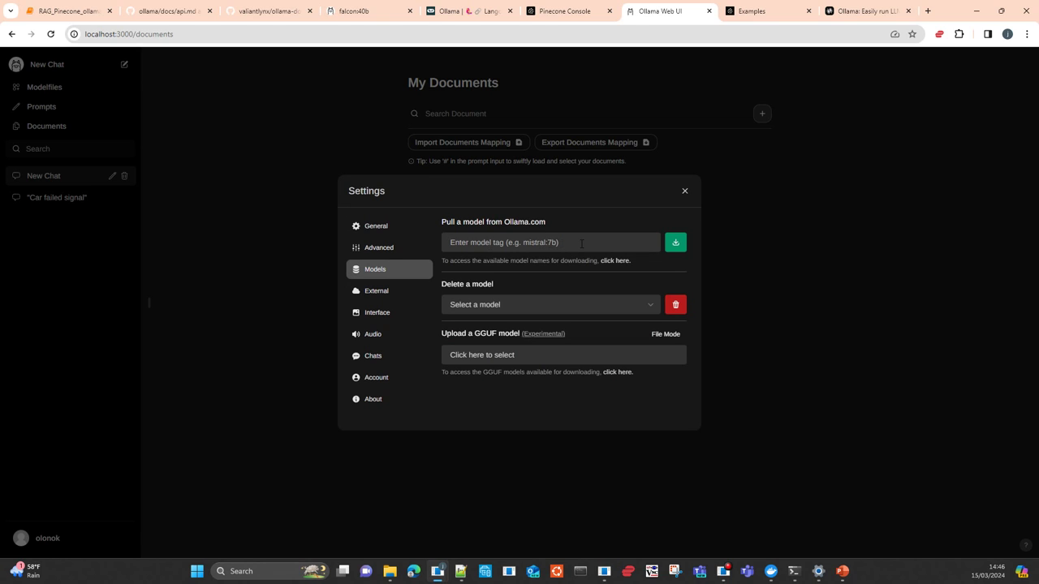
click(653, 307)
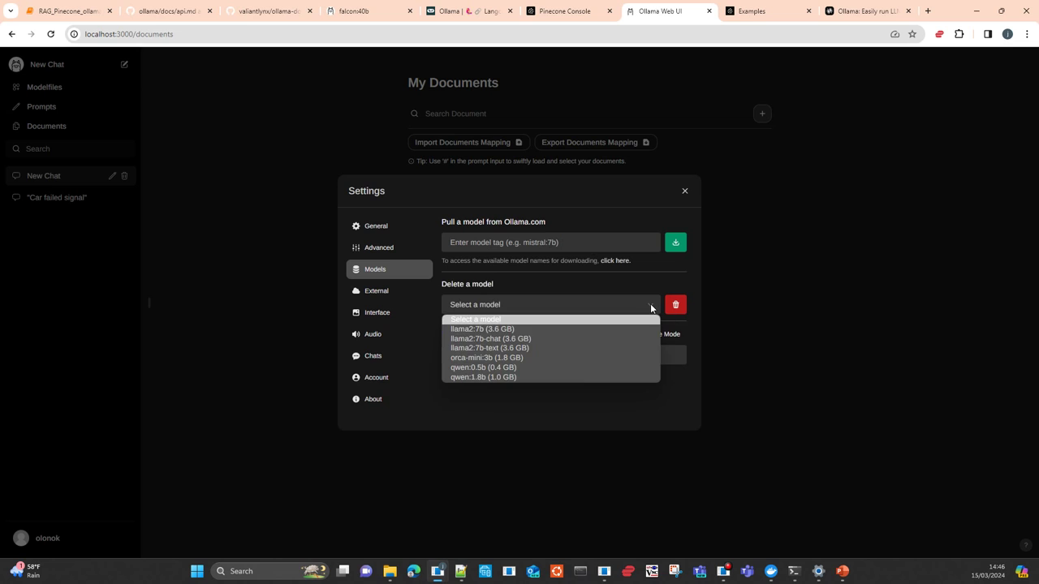
click(672, 391)
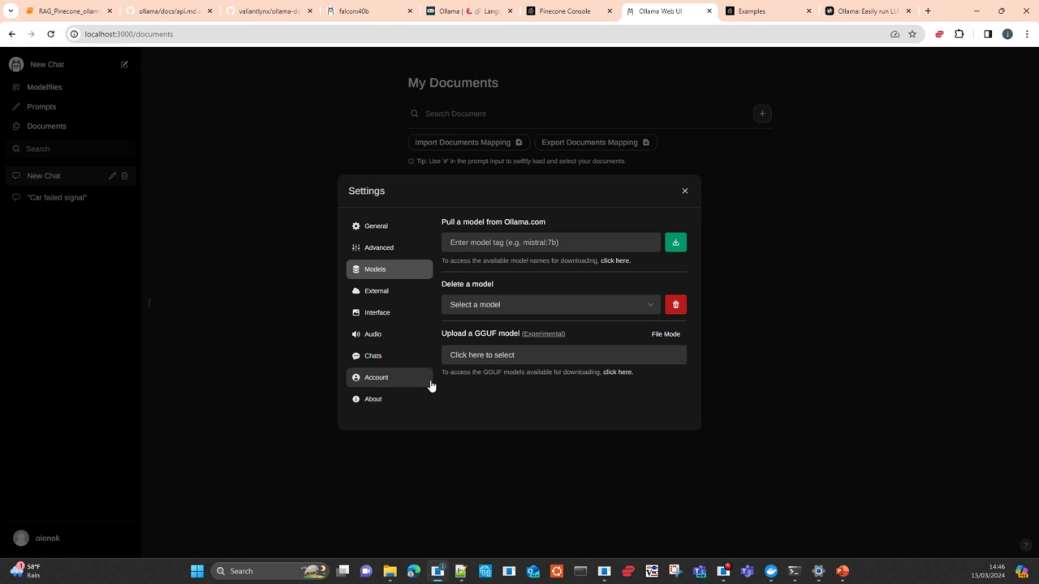
click(397, 247)
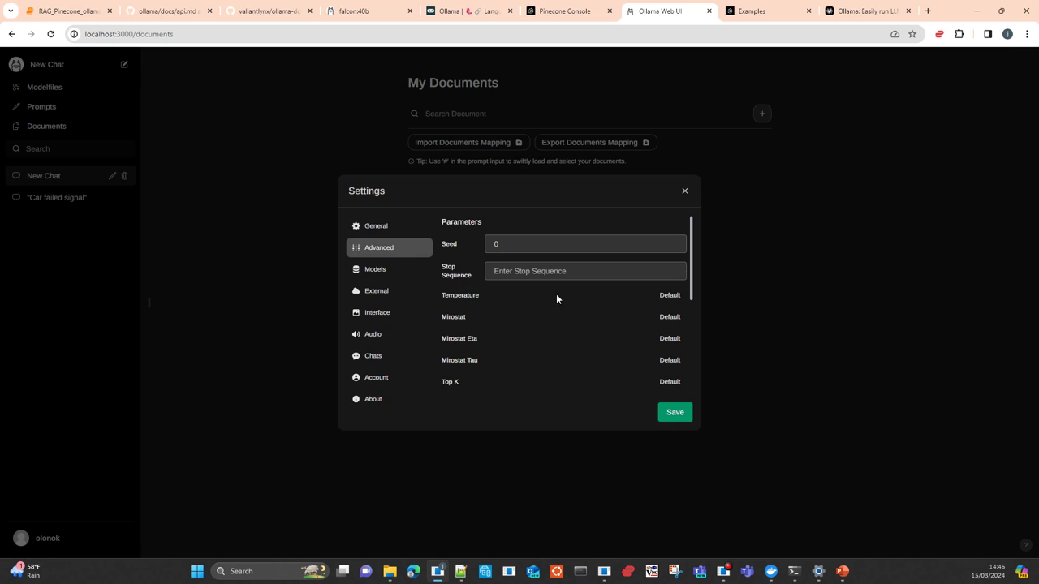
scroll(577, 380, down, 5)
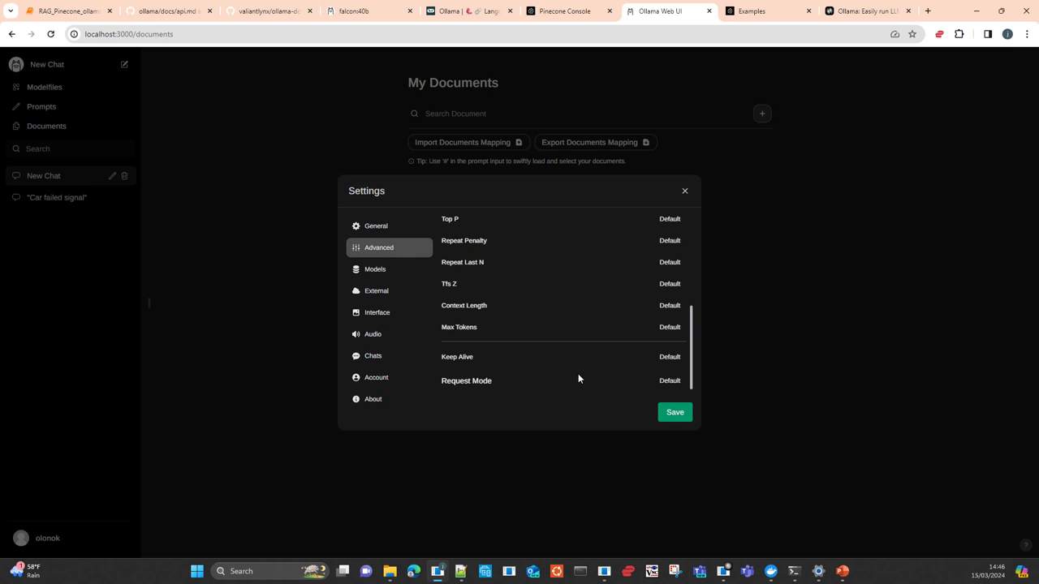
scroll(578, 375, up, 5)
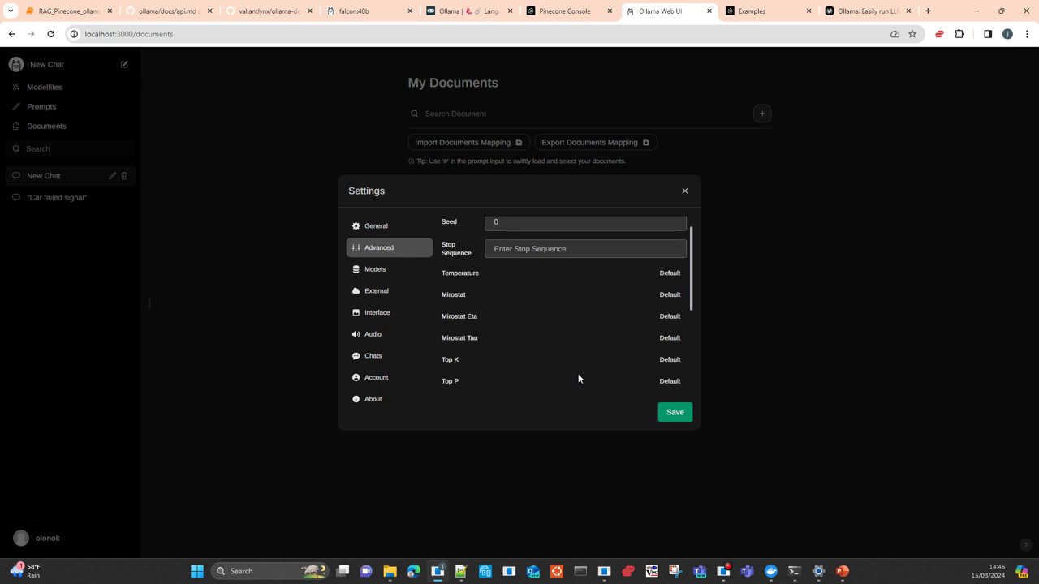
click(369, 231)
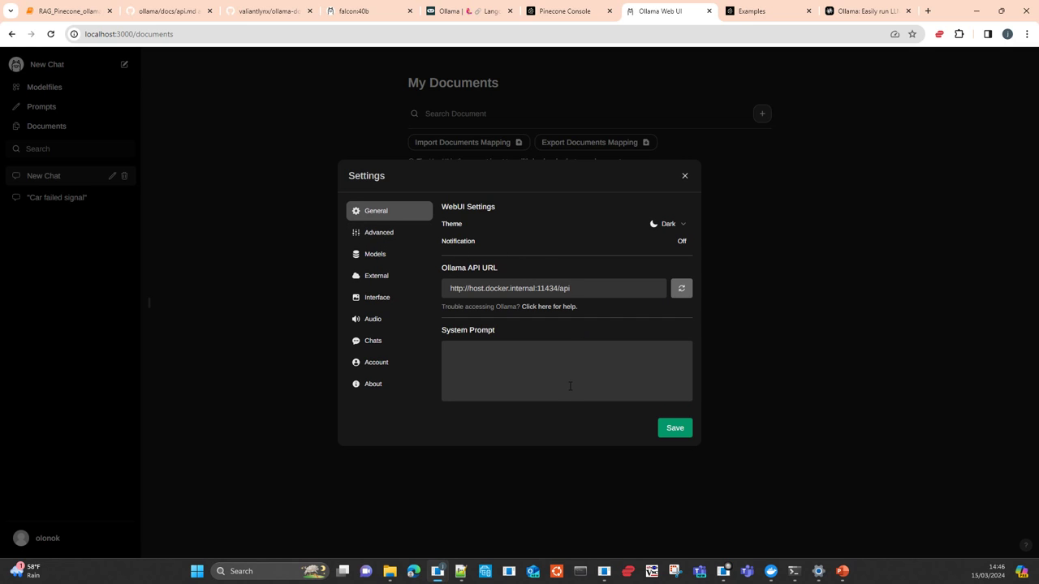
Review the External, Interface, Audio, Chats, Account and About settings, and close the settings
click(378, 280)
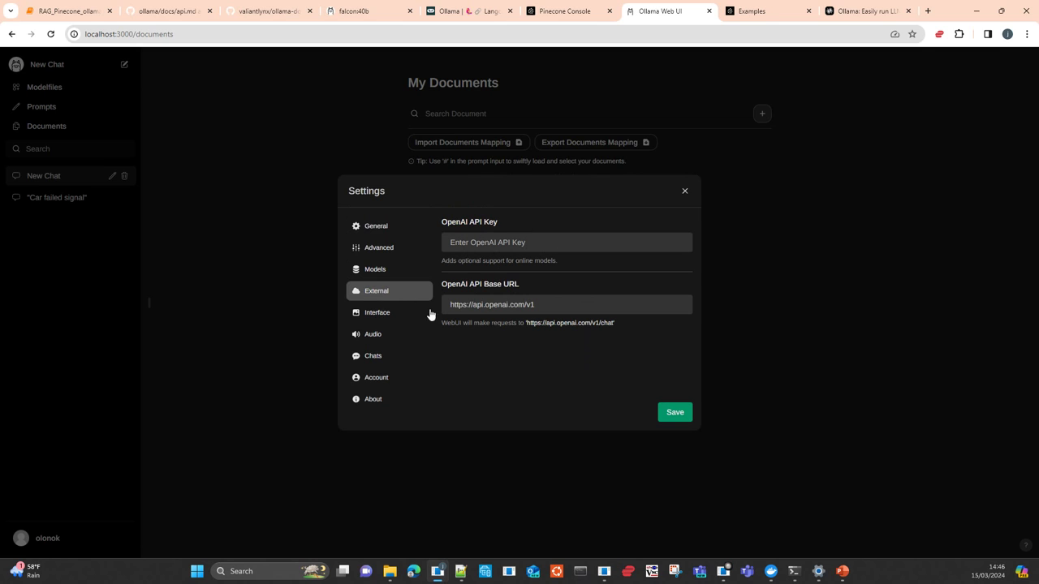
click(376, 316)
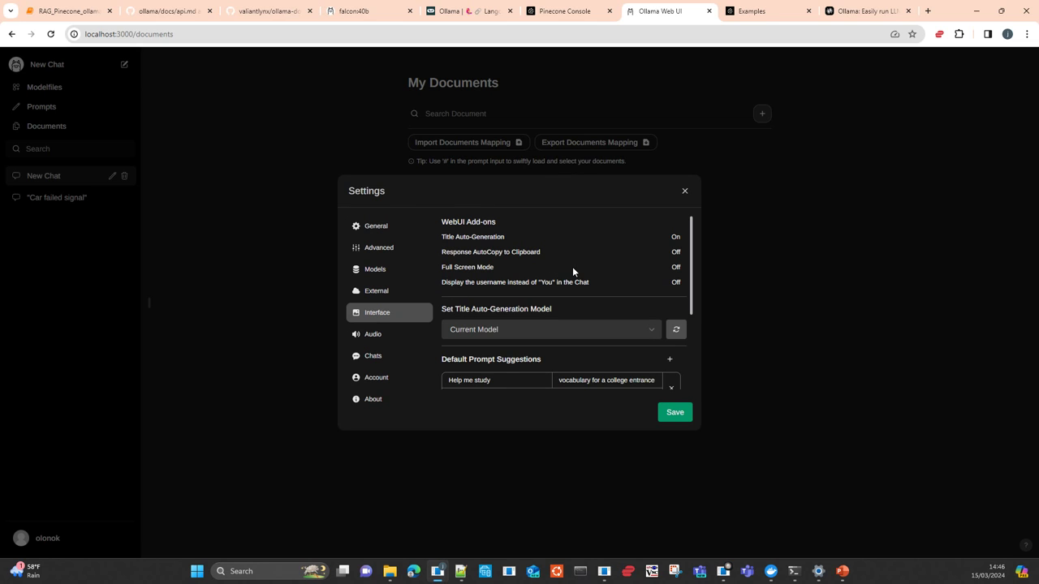
click(388, 343)
click(390, 365)
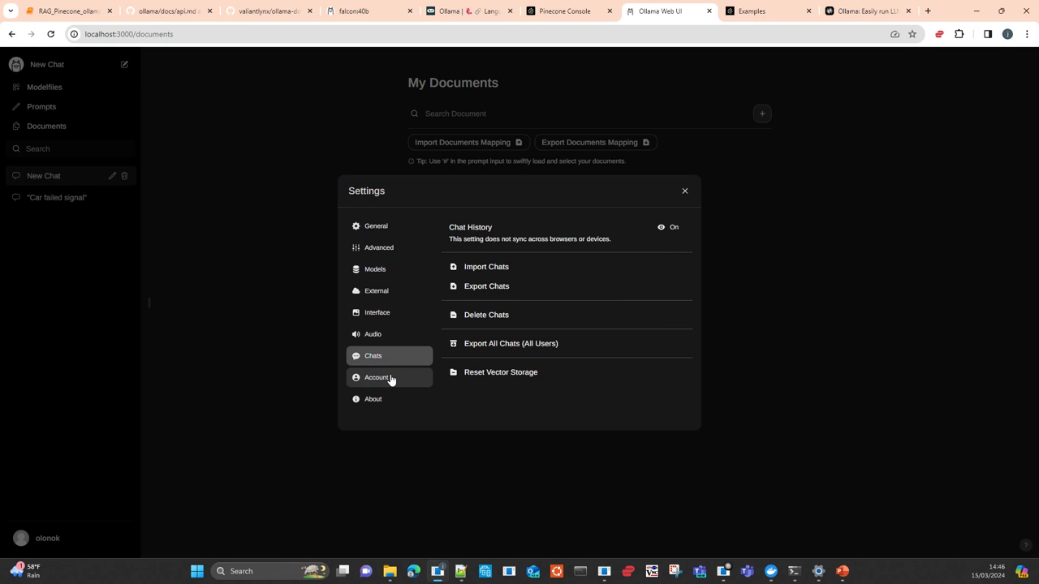
click(390, 379)
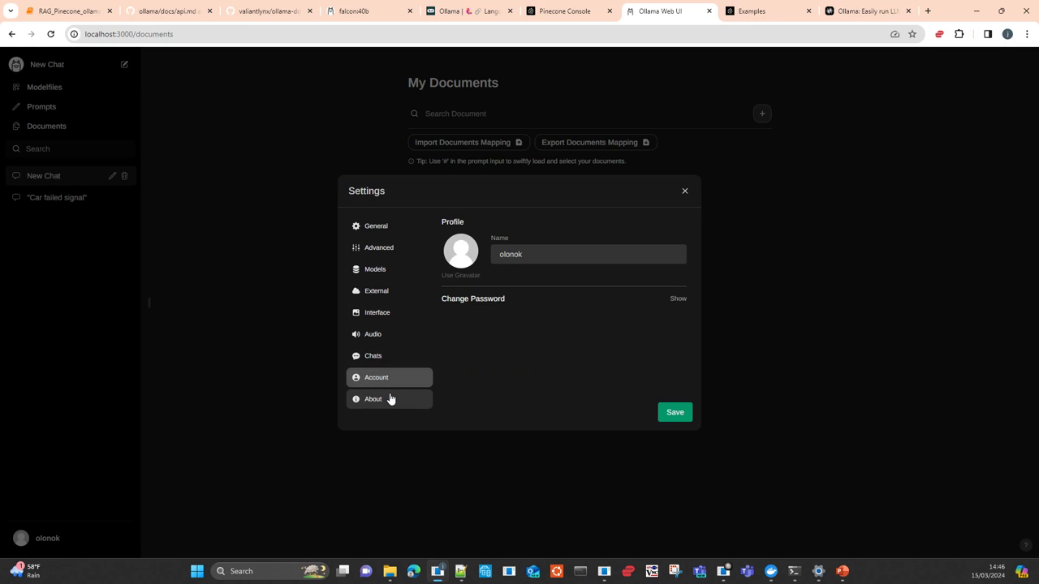
click(389, 399)
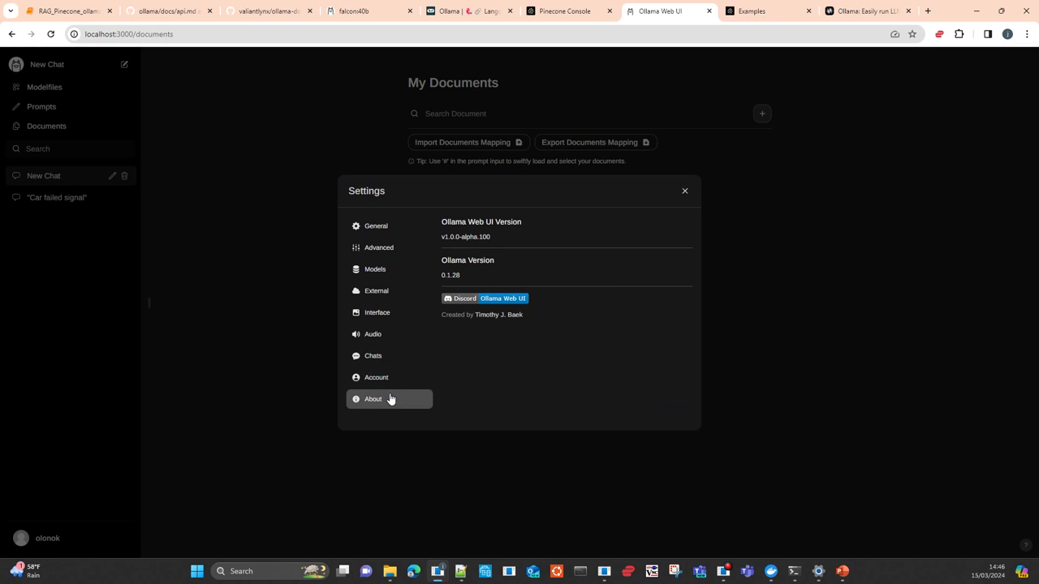
click(685, 194)
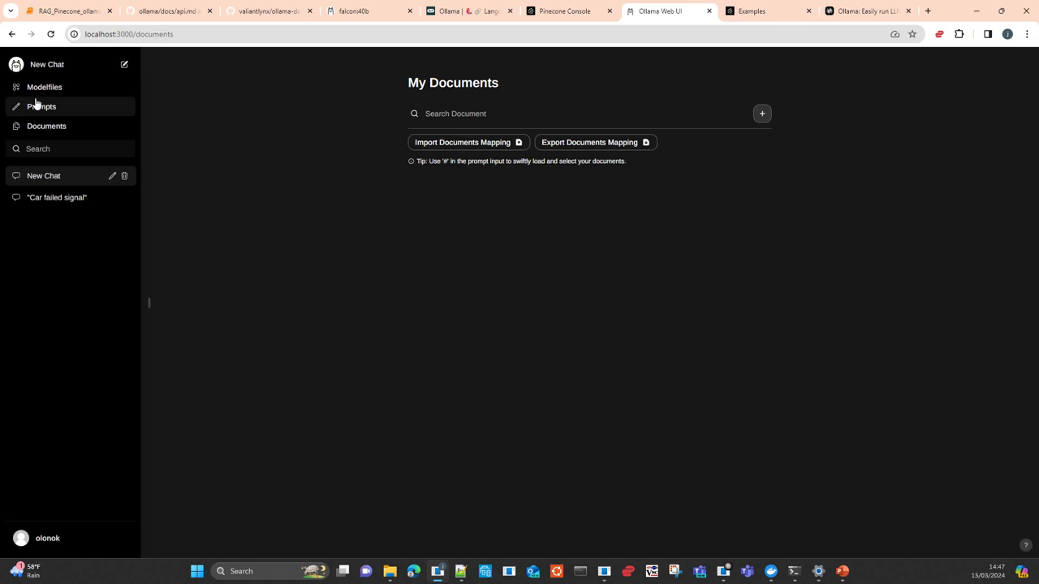
Start a new chat with llama2:7b-chat and qwen:0.5b and send the suggested vocabulary study prompt
click(46, 66)
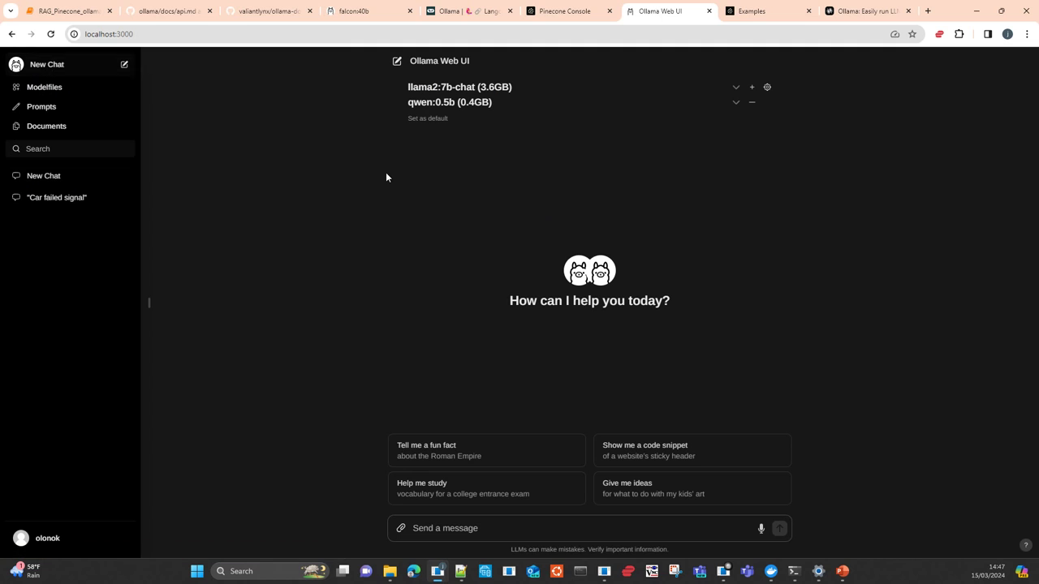
click(480, 106)
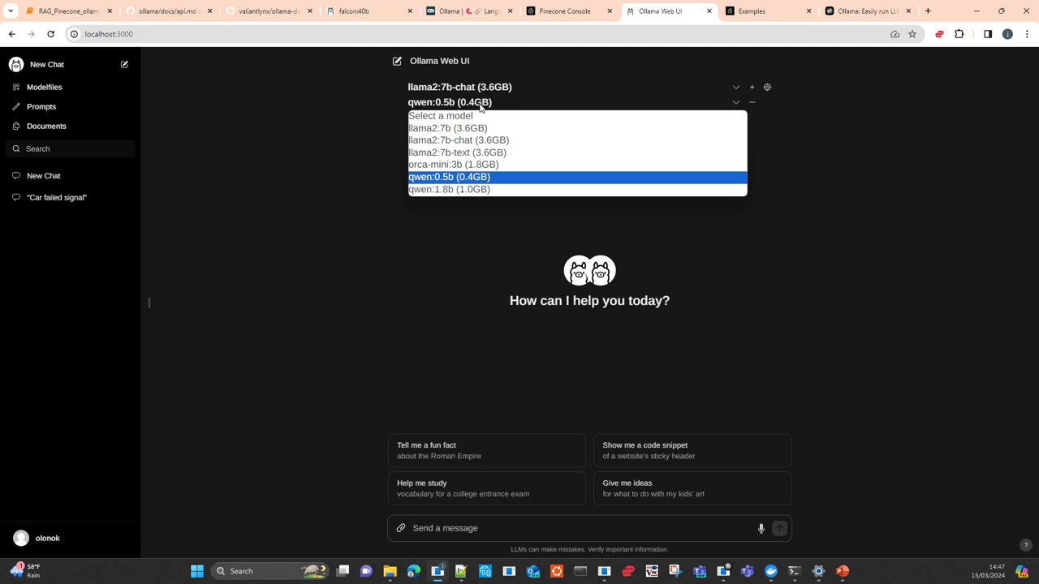
click(482, 103)
click(454, 505)
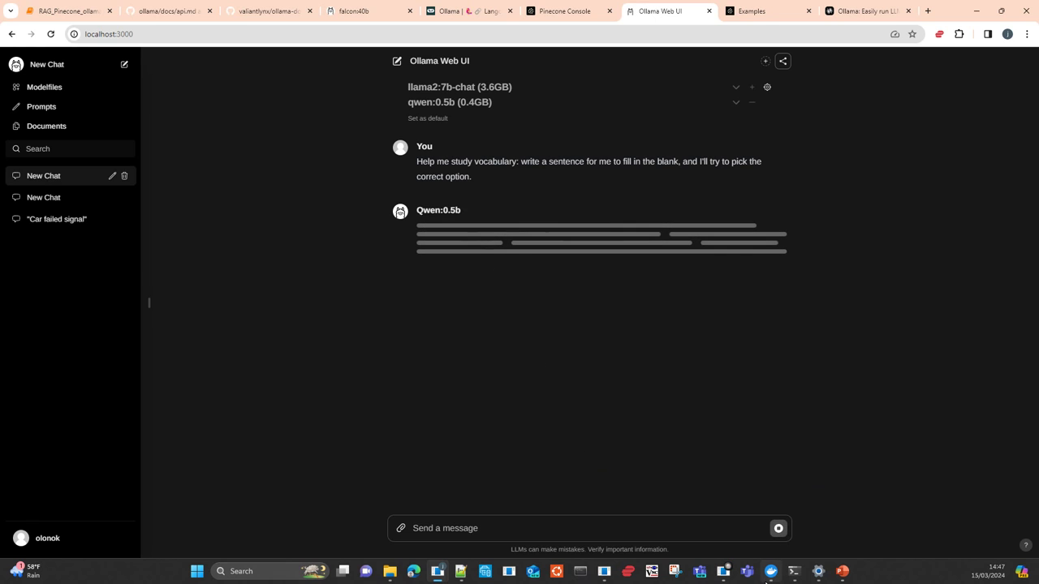
mouse_move(771, 572)
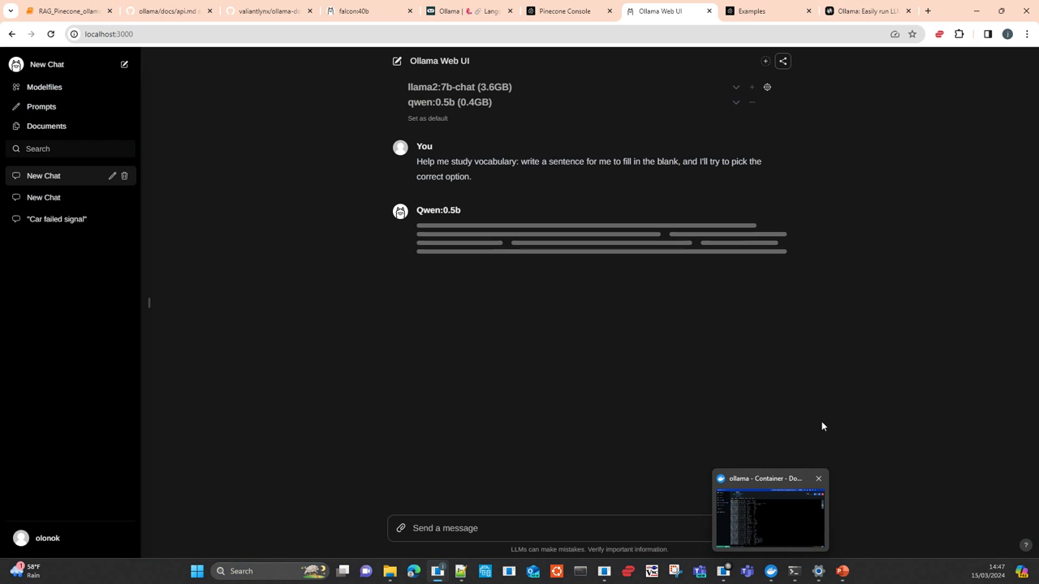
Switch to the RAG_Pinecone_ollama_llama2 notebook and review its import, Gutenberg book download and book file cells
click(65, 11)
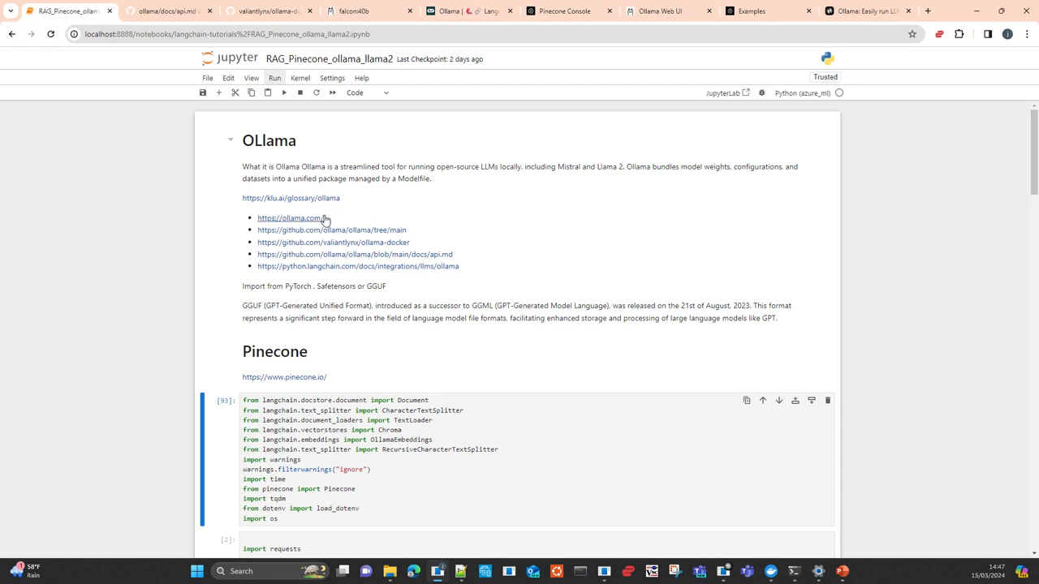
scroll(483, 355, down, 2)
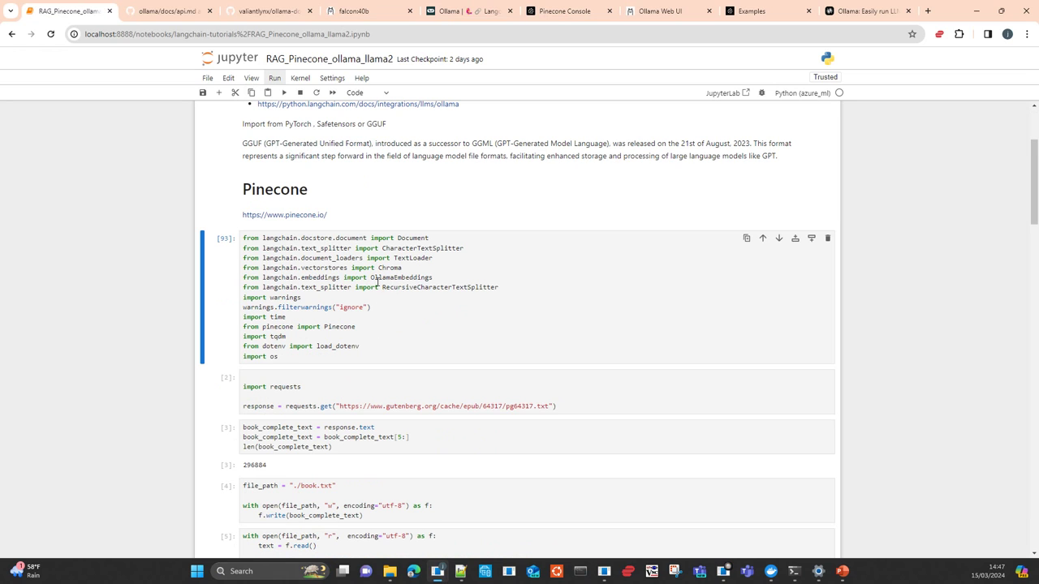
scroll(415, 277, down, 1)
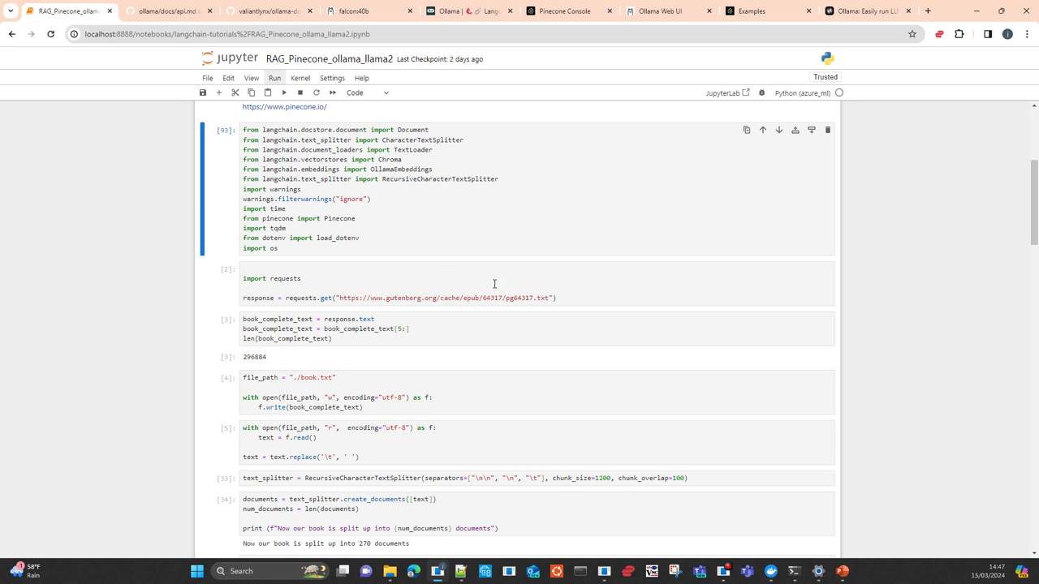
click(593, 297)
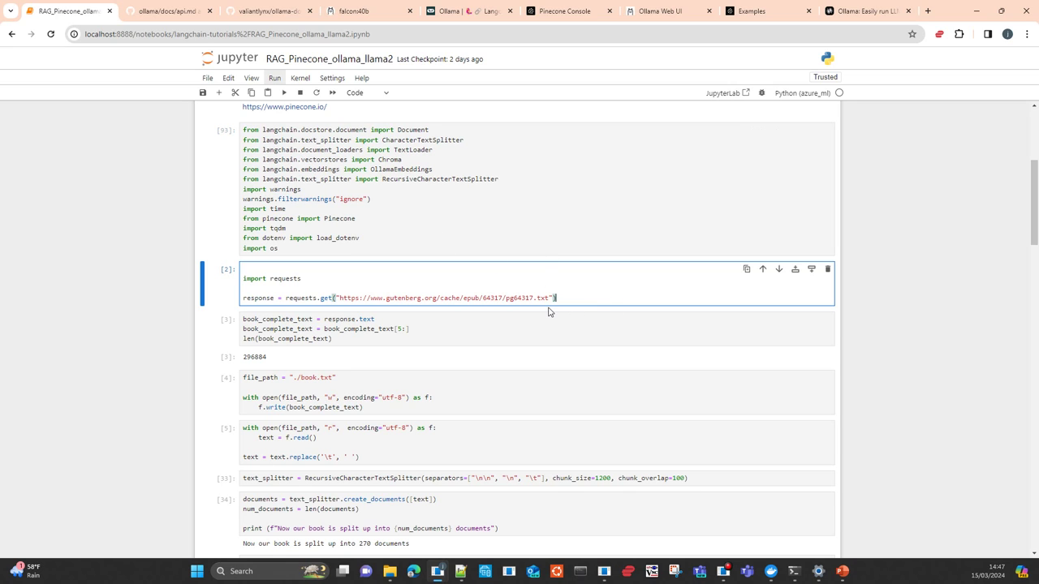
scroll(419, 342, down, 1)
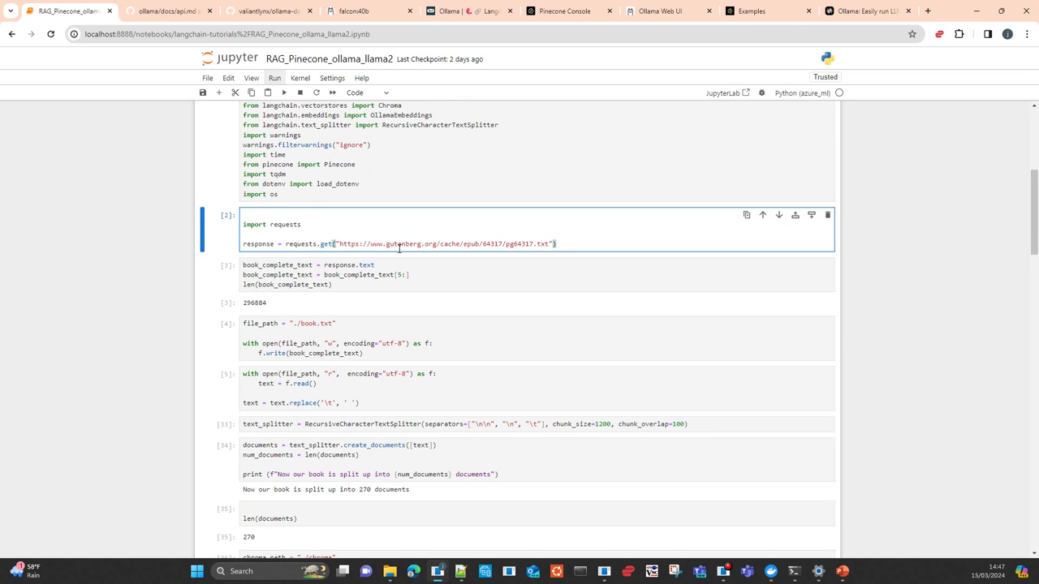
scroll(407, 301, down, 2)
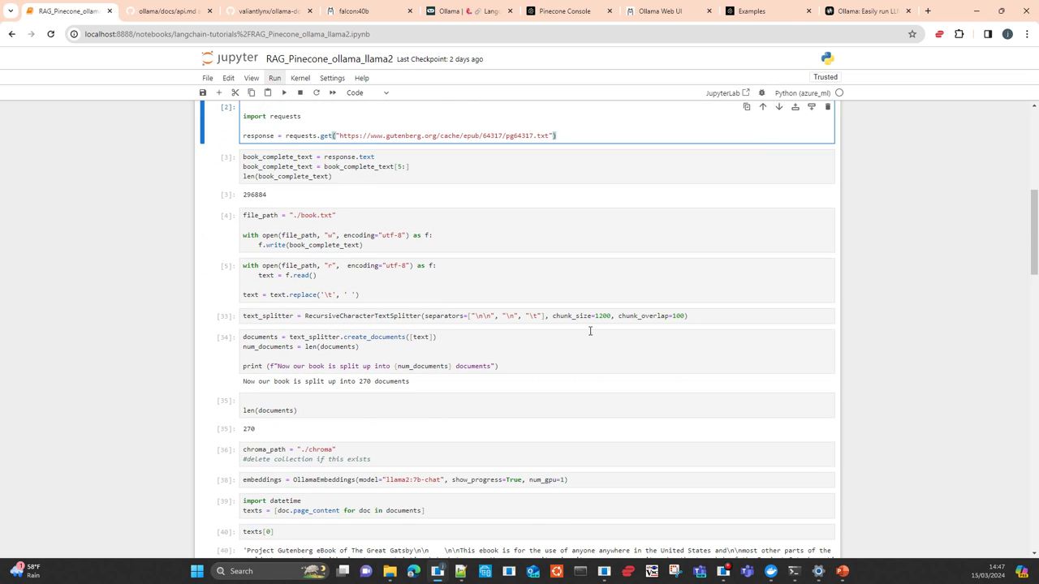
Highlight the RecursiveCharacterTextSplitter definition and examine the cell that splits the book into documents
drag(706, 315, 232, 316)
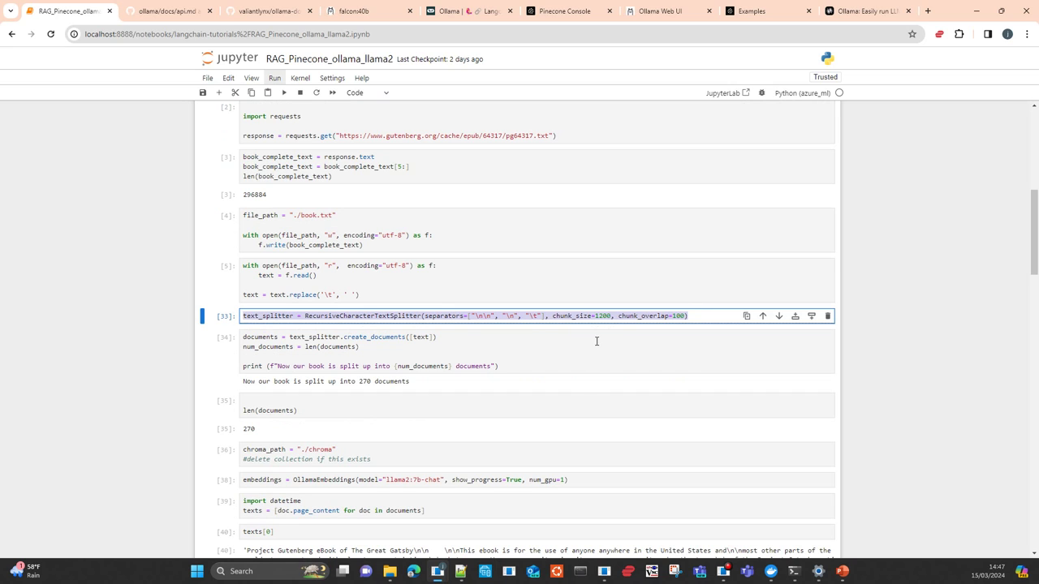
scroll(586, 349, down, 1)
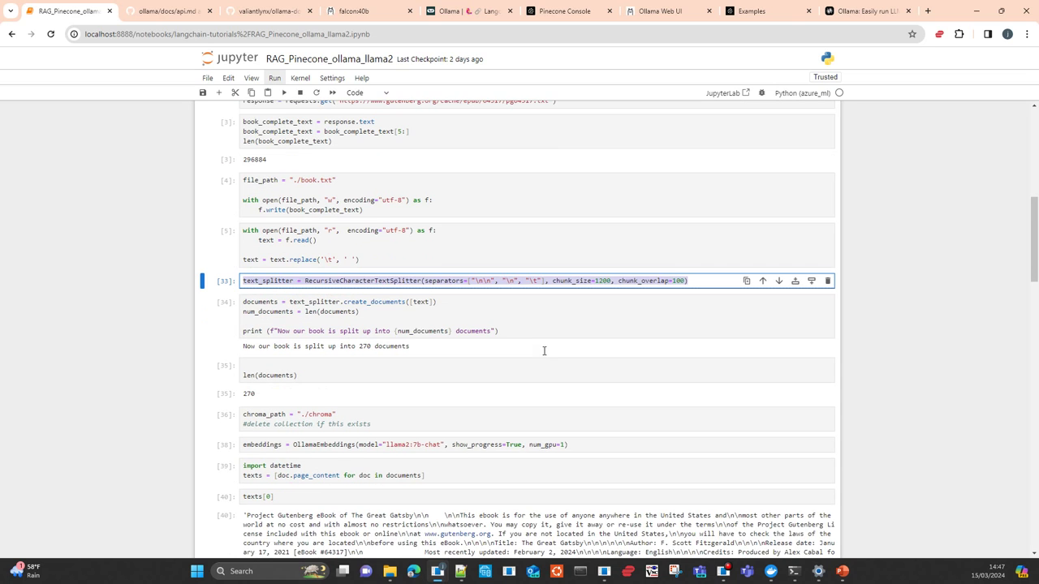
click(412, 302)
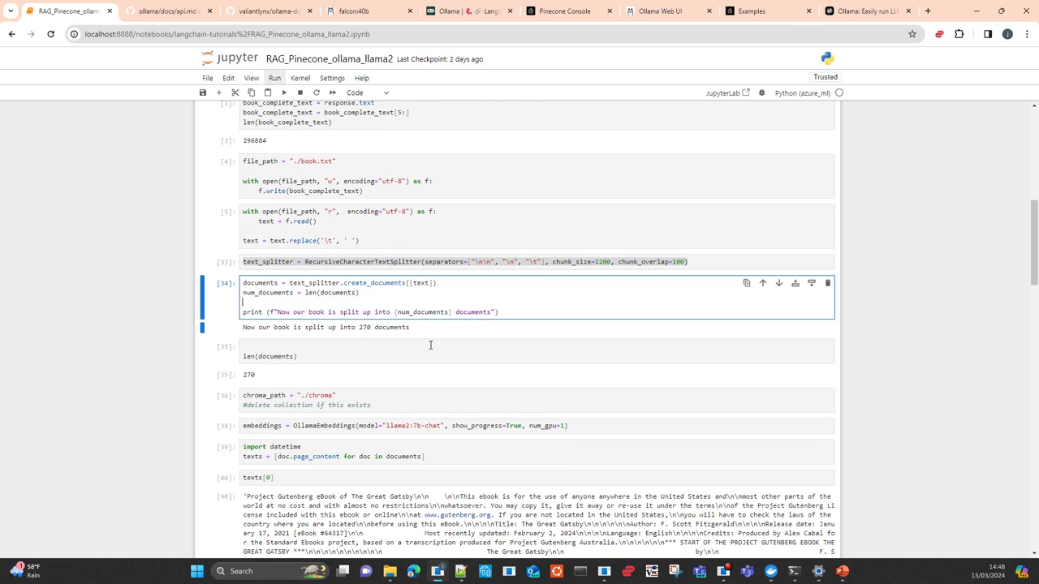
scroll(430, 345, down, 2)
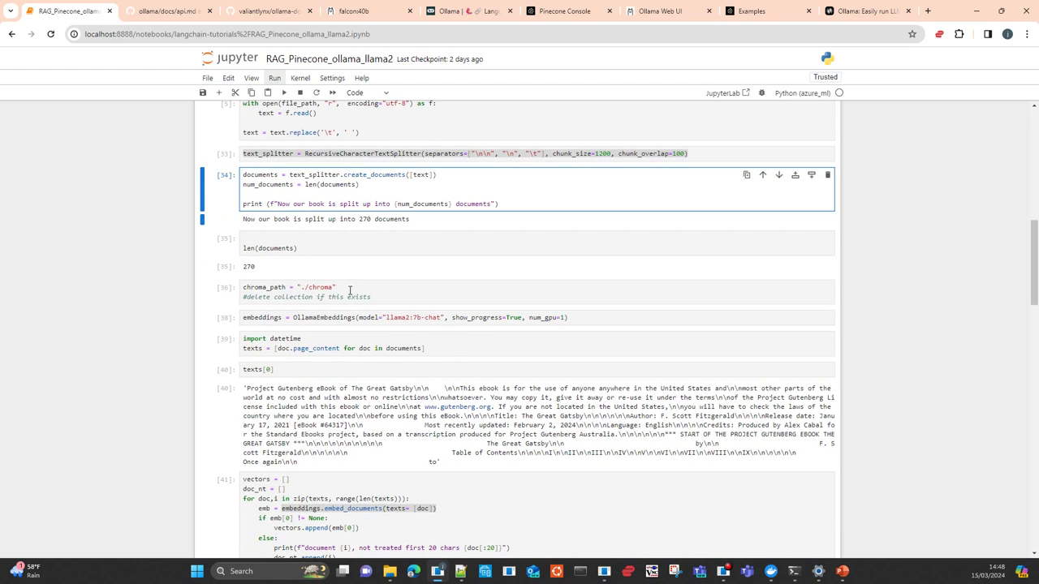
Delete the notebook cell that sets chroma_path to "./chroma"
click(348, 248)
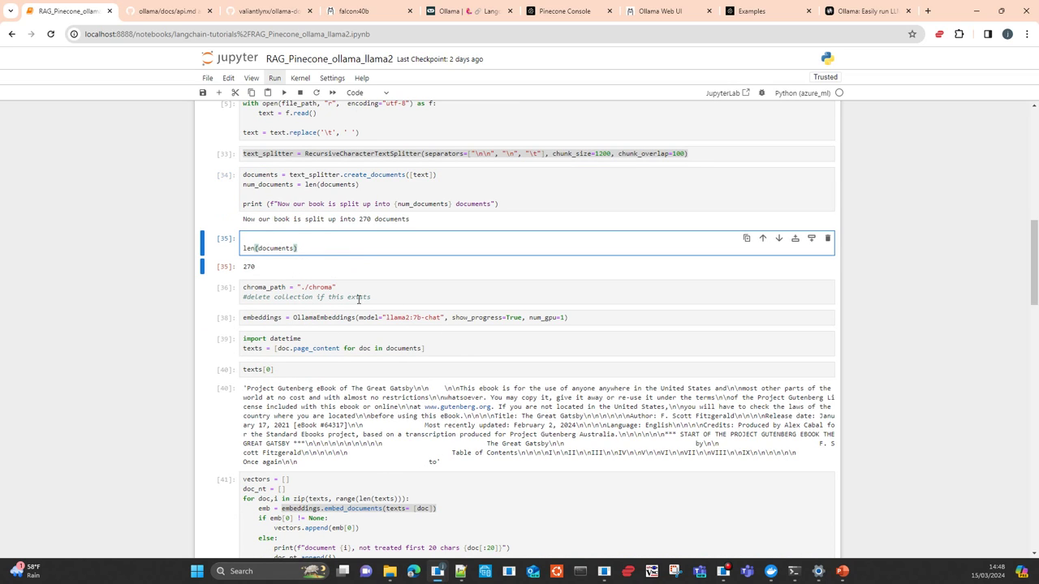
drag(391, 297, 350, 297)
click(827, 287)
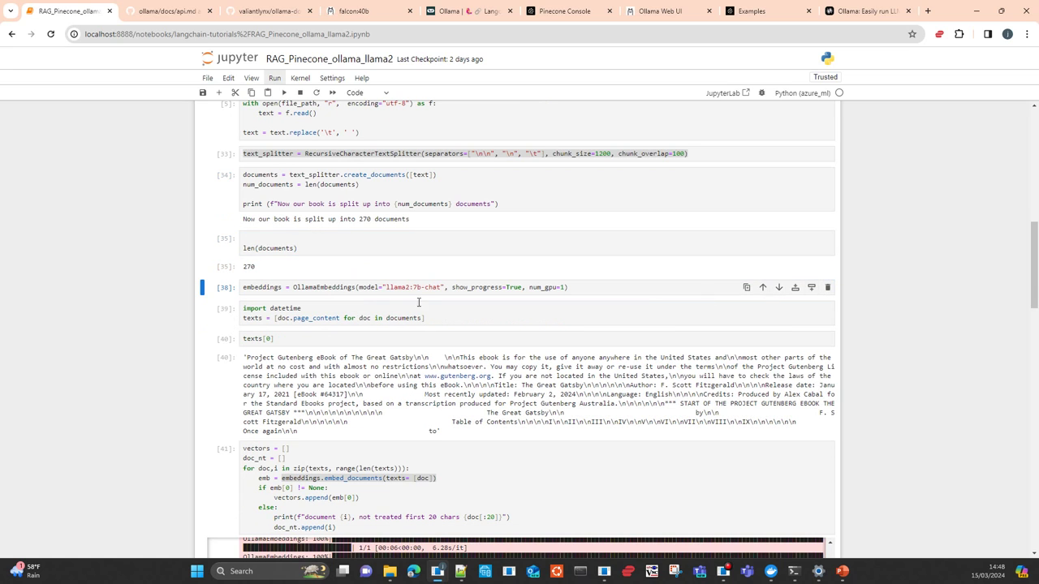
Highlight the OllamaEmbeddings class and its model and show_progress arguments in the embeddings cell
click(302, 288)
double_click(315, 287)
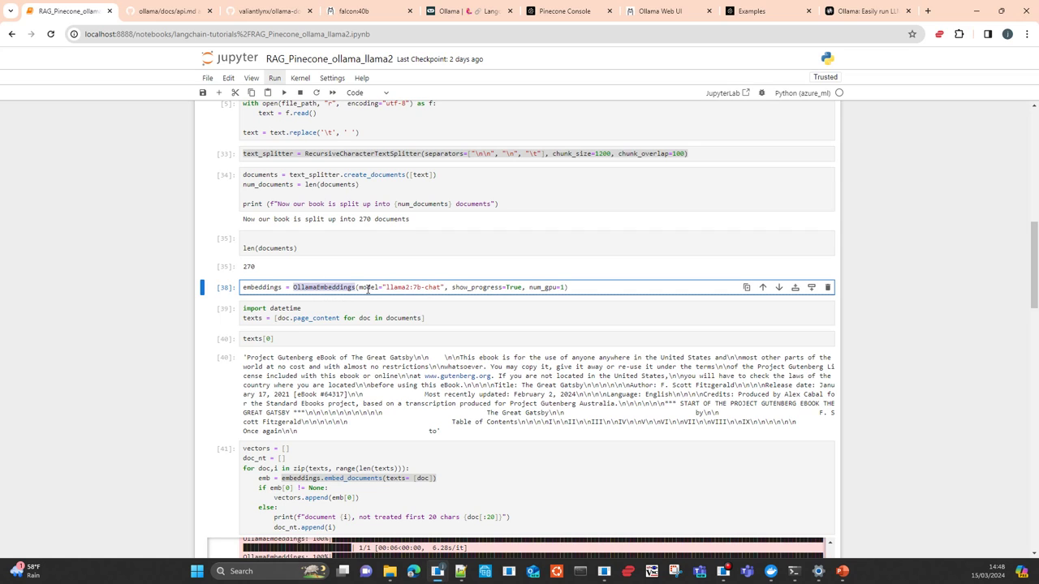
drag(360, 288, 444, 288)
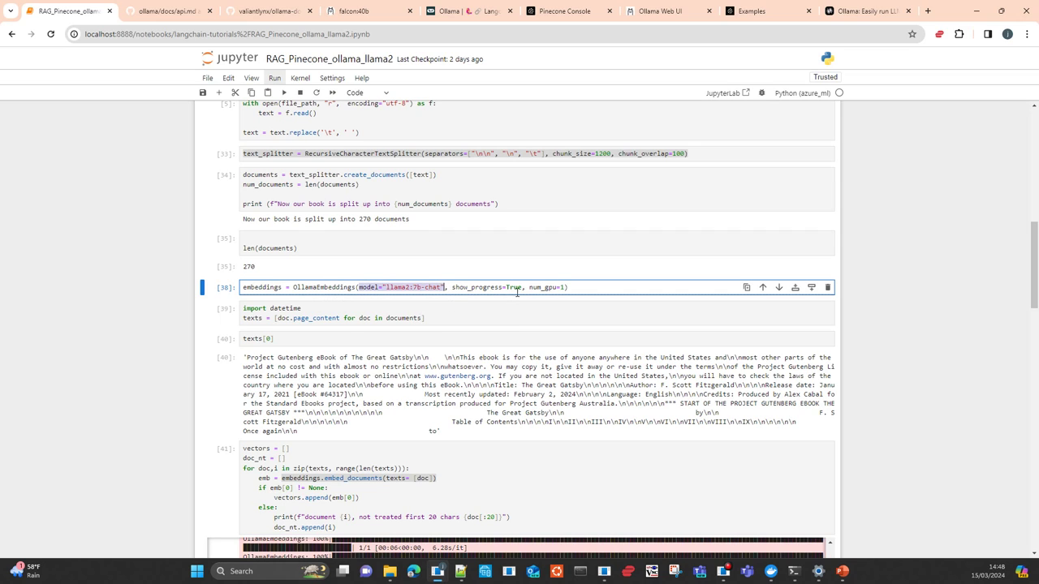
drag(526, 288, 448, 288)
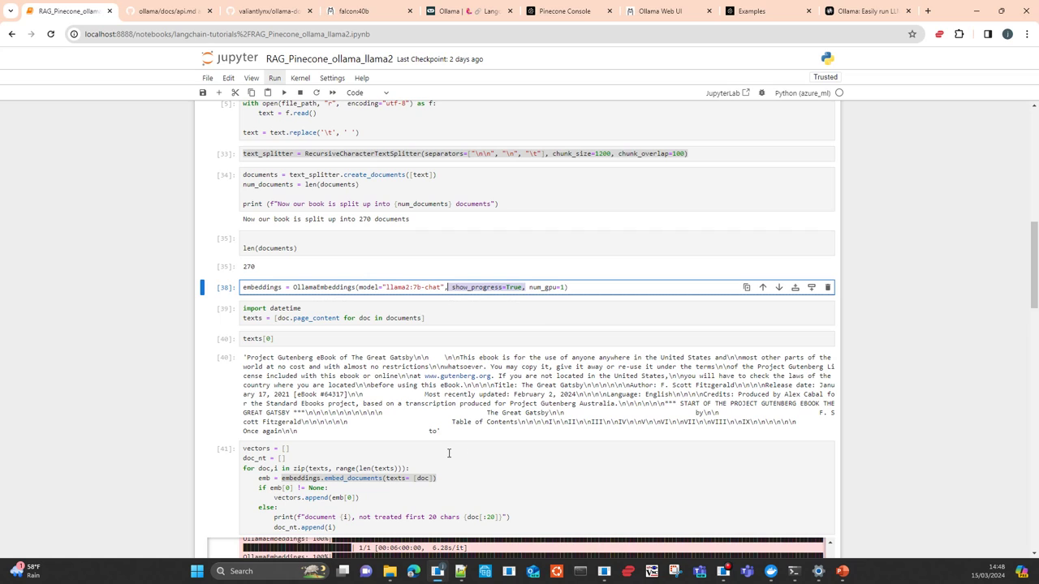
Highlight the num_gpu argument in the embeddings cell and read the OllamaEmbeddings signature and its optional parameters in the inline documentation
drag(565, 287, 534, 287)
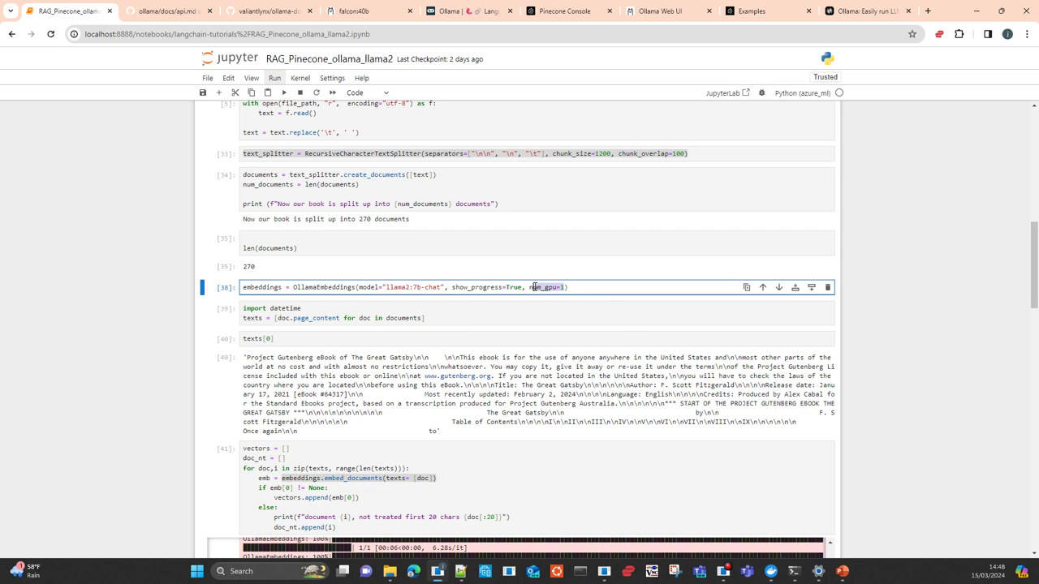
click(358, 287)
key(shift+Tab)
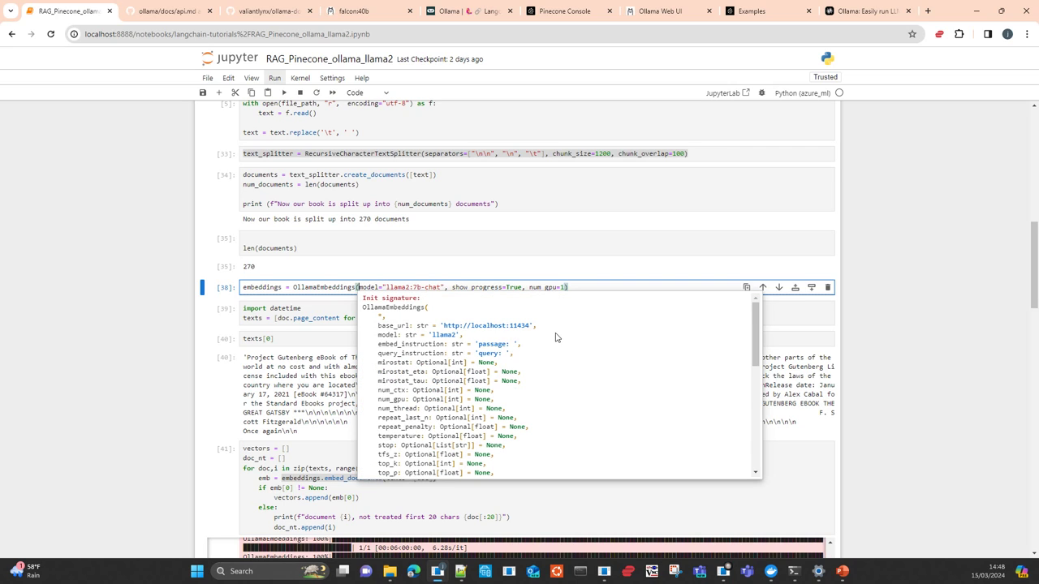
scroll(555, 336, down, 4)
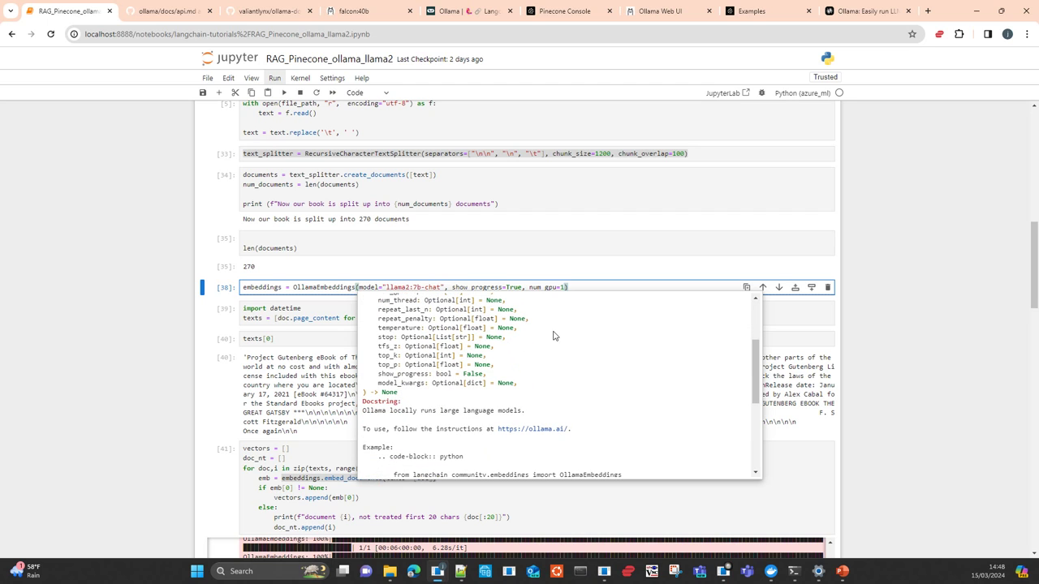
scroll(559, 326, up, 2)
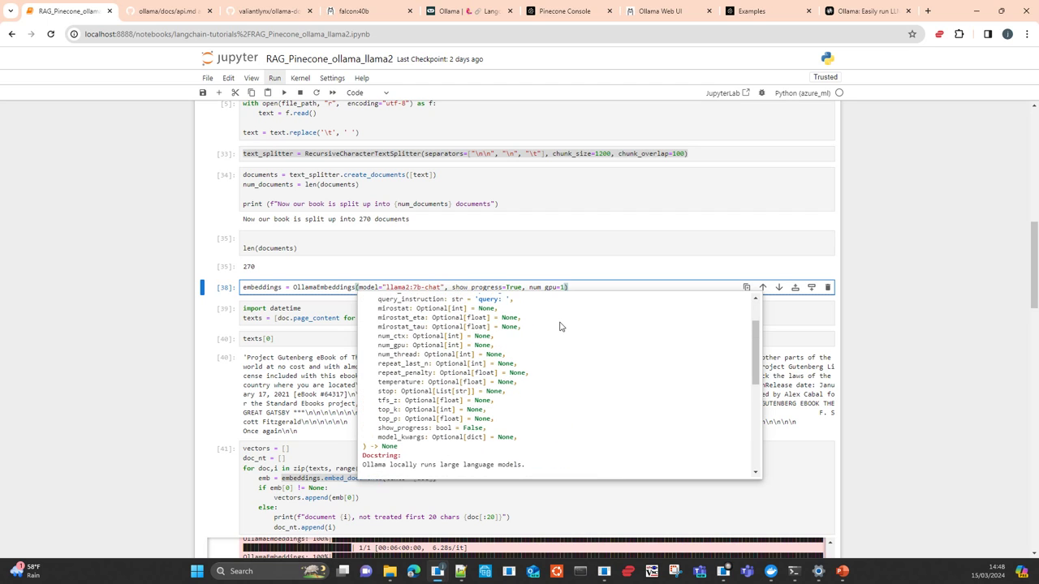
scroll(559, 326, up, 2)
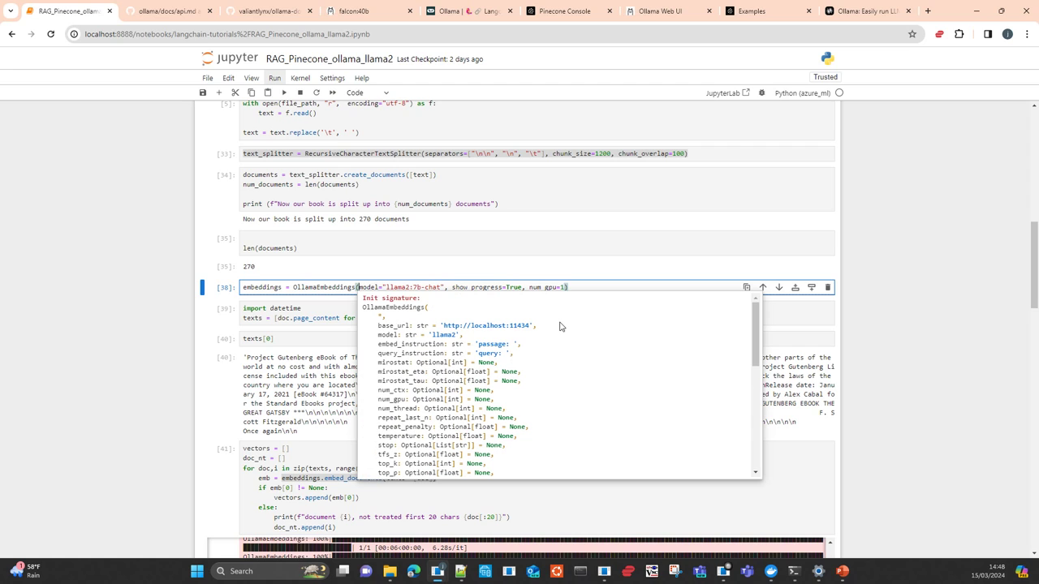
scroll(559, 327, down, 2)
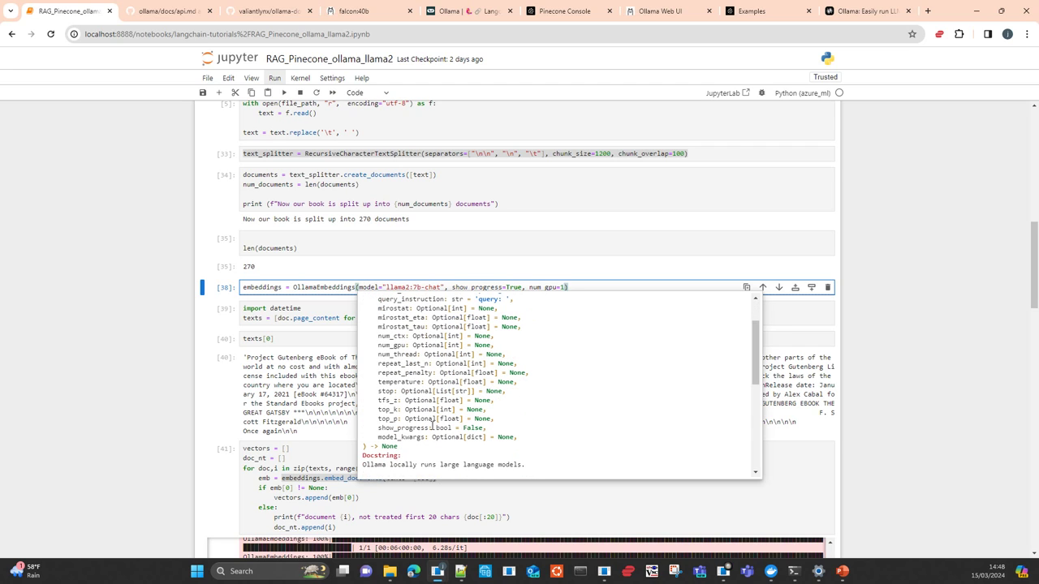
click(612, 288)
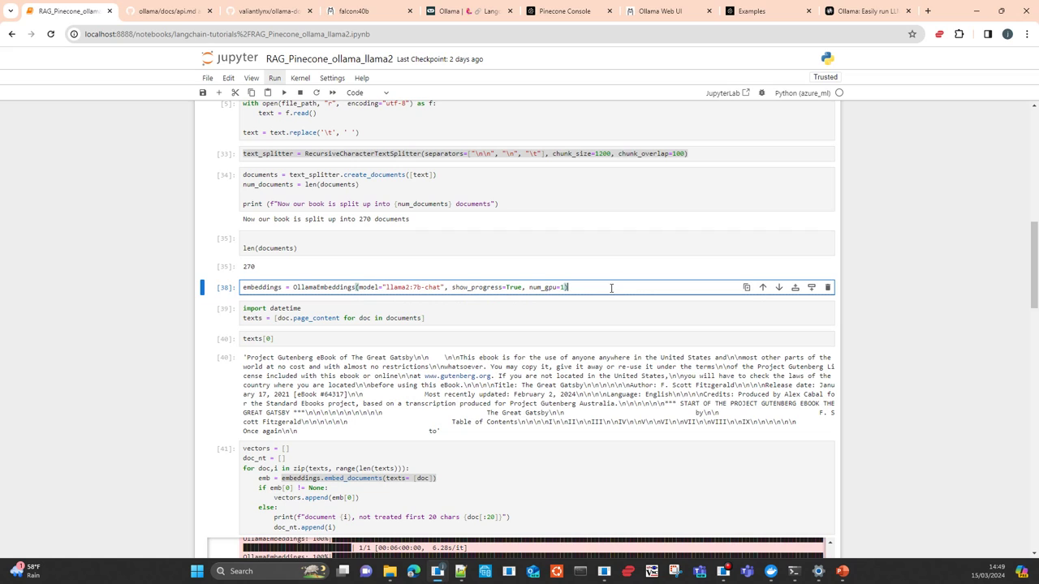
Review the cell that collects page_content into texts, the texts[0] output and the embedding loop below it
click(463, 319)
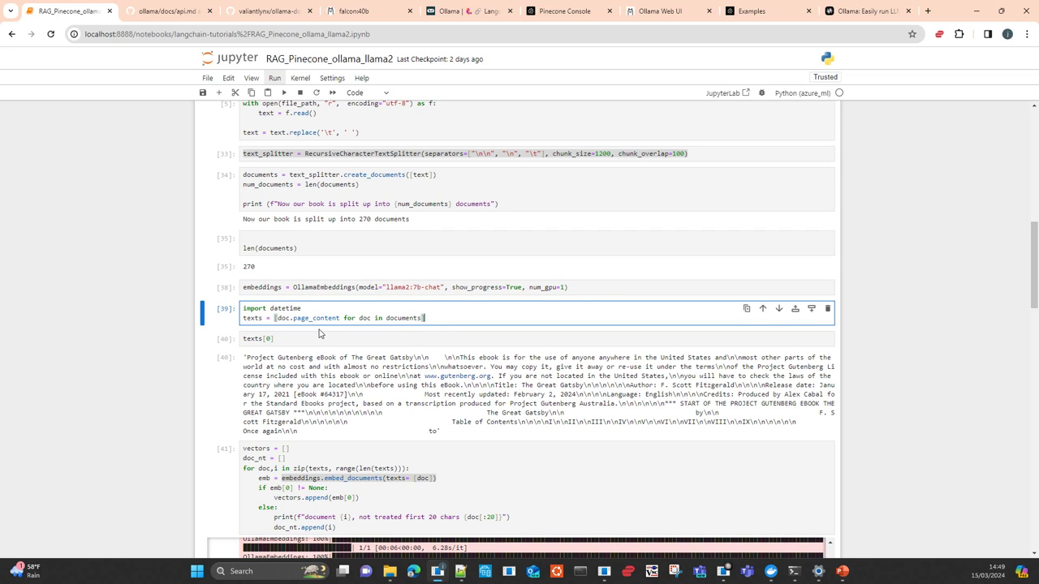
scroll(373, 334, down, 1)
scroll(373, 334, down, 2)
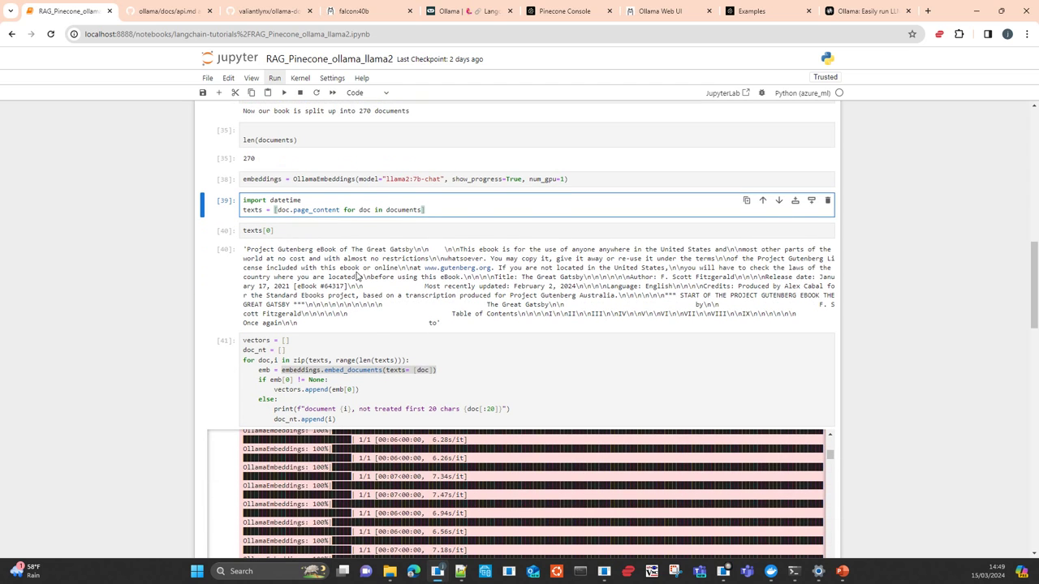
scroll(442, 341, down, 3)
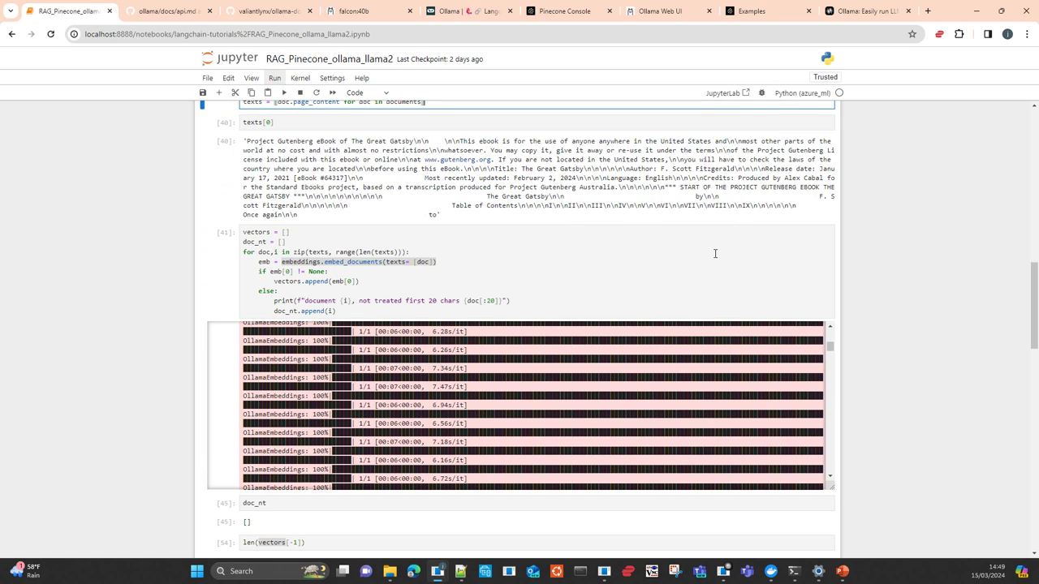
scroll(908, 314, up, 1)
scroll(908, 314, up, 4)
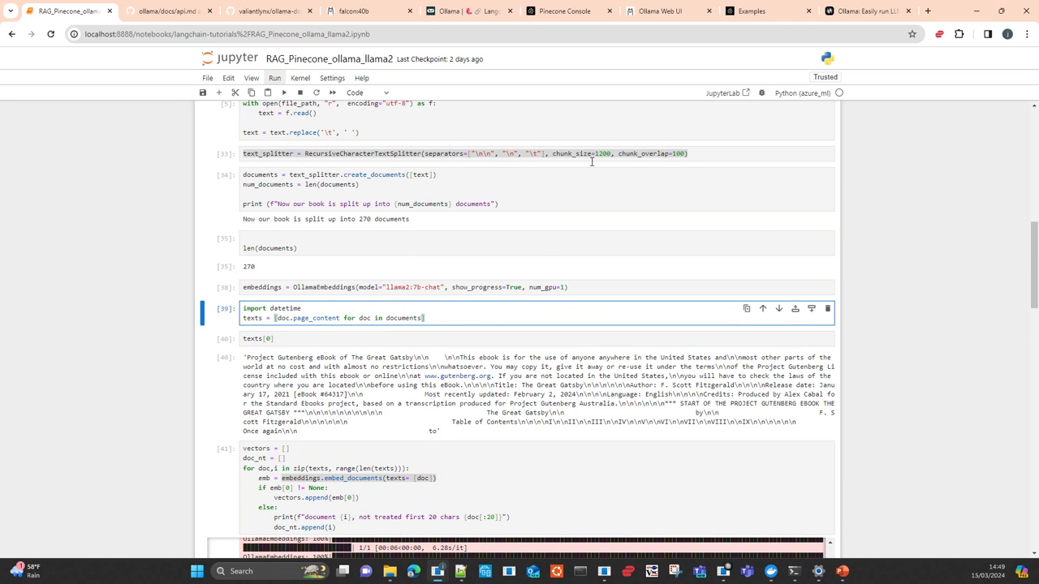
Highlight the chunk_size value in the text splitter cell and compare it with the embedding loop's progress output
double_click(603, 154)
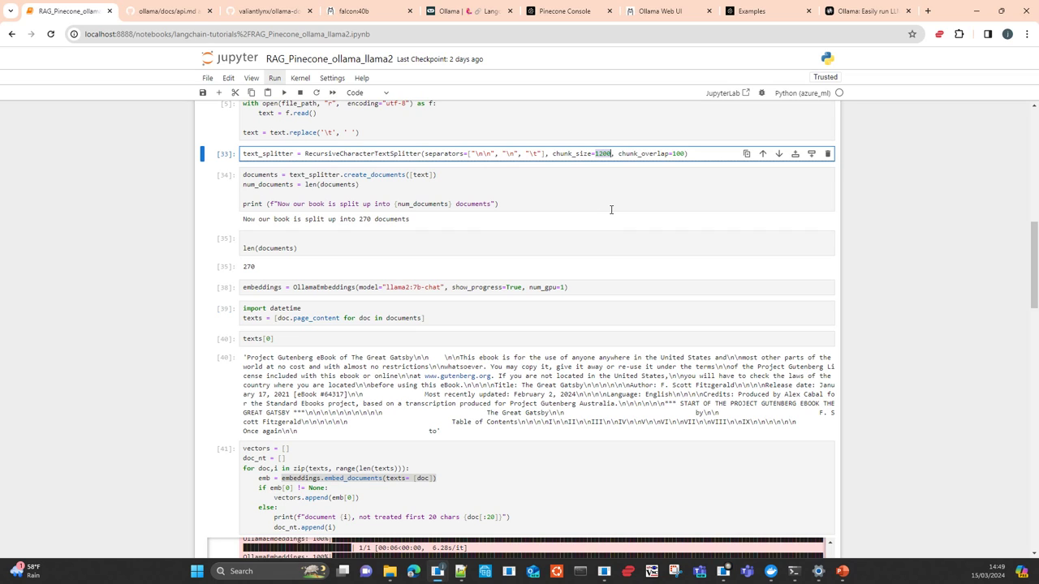
scroll(438, 357, down, 5)
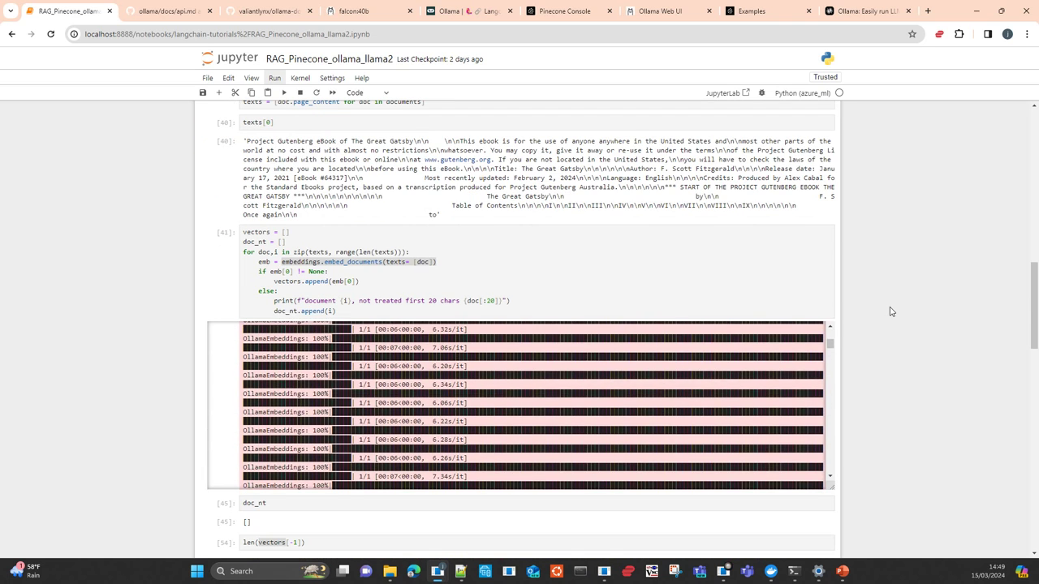
scroll(890, 312, up, 4)
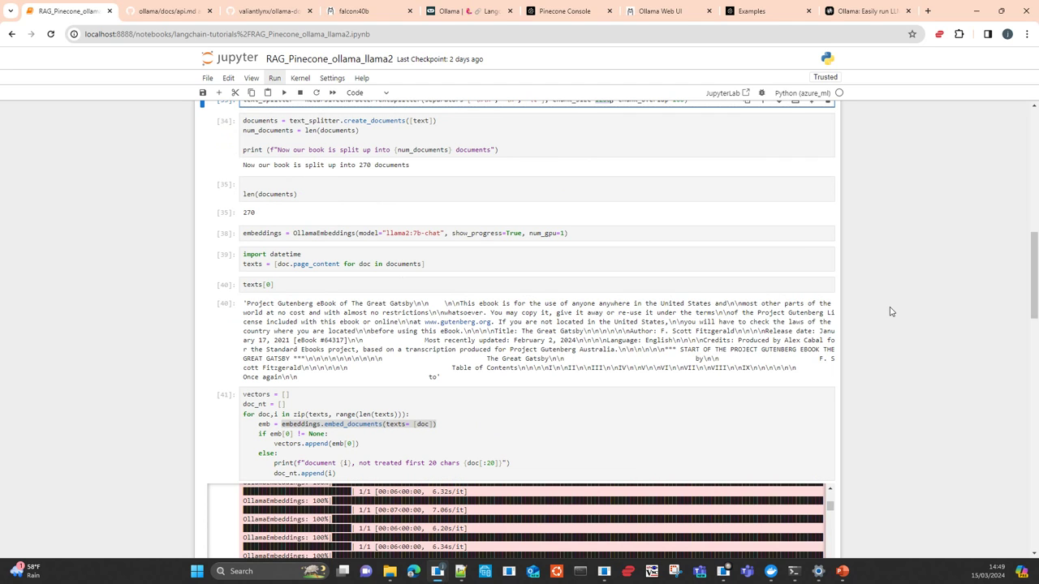
scroll(890, 312, down, 3)
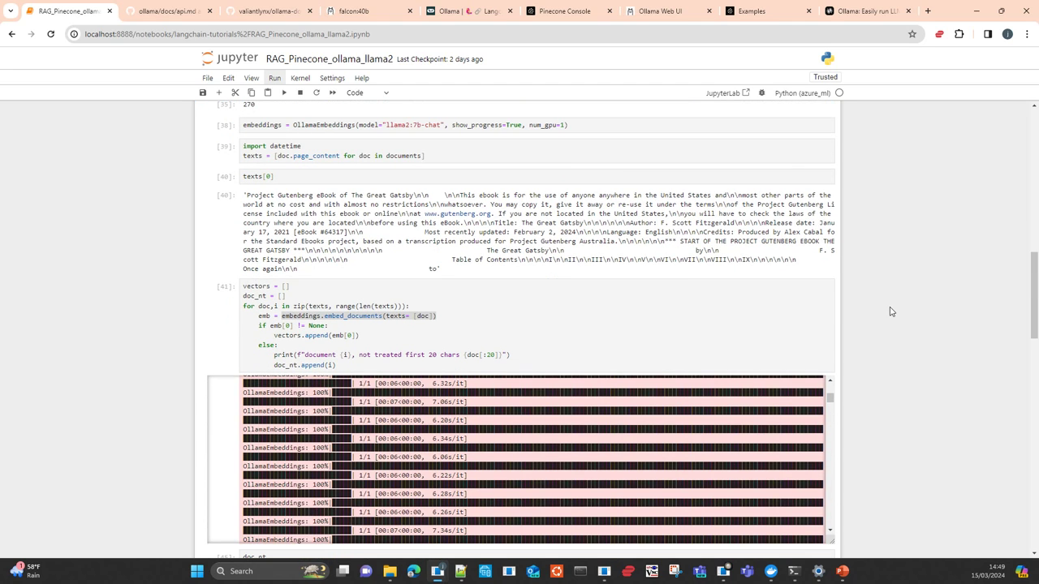
scroll(890, 313, up, 6)
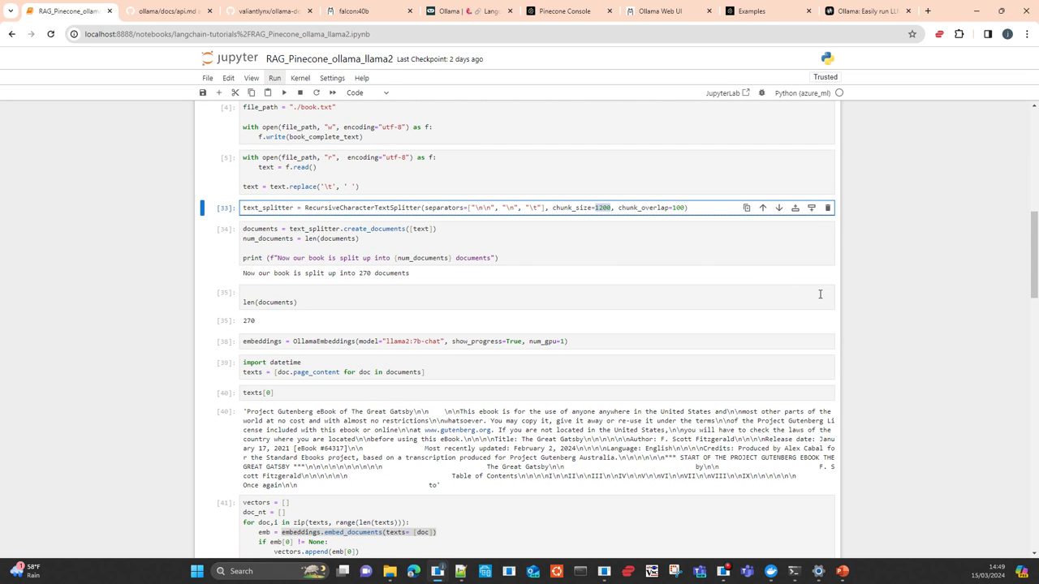
scroll(821, 293, down, 6)
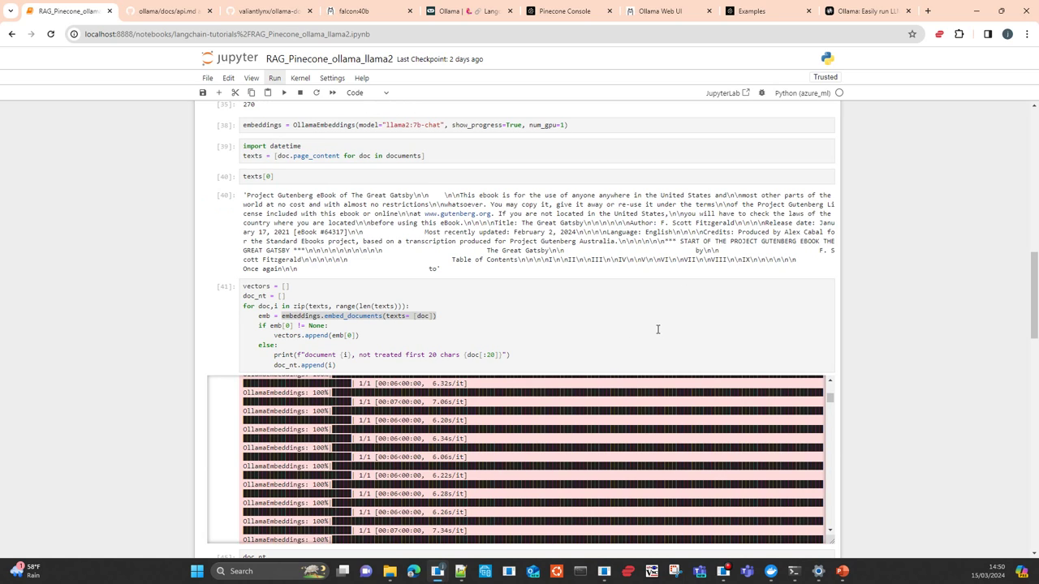
Look over the doc_nt, vector length and .env loading cells below the embedding output
scroll(658, 329, down, 2)
scroll(657, 329, down, 2)
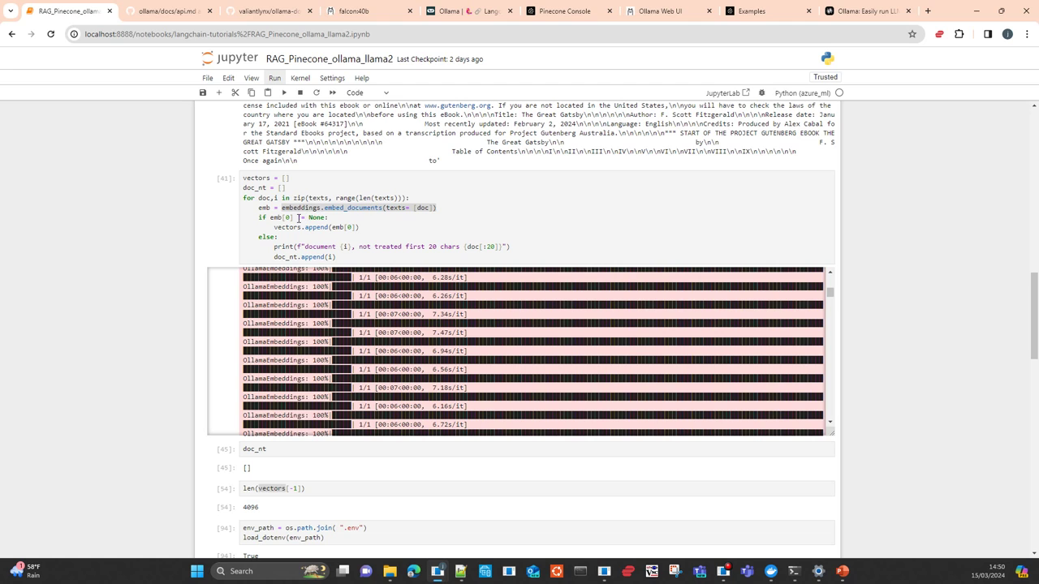
scroll(886, 312, down, 2)
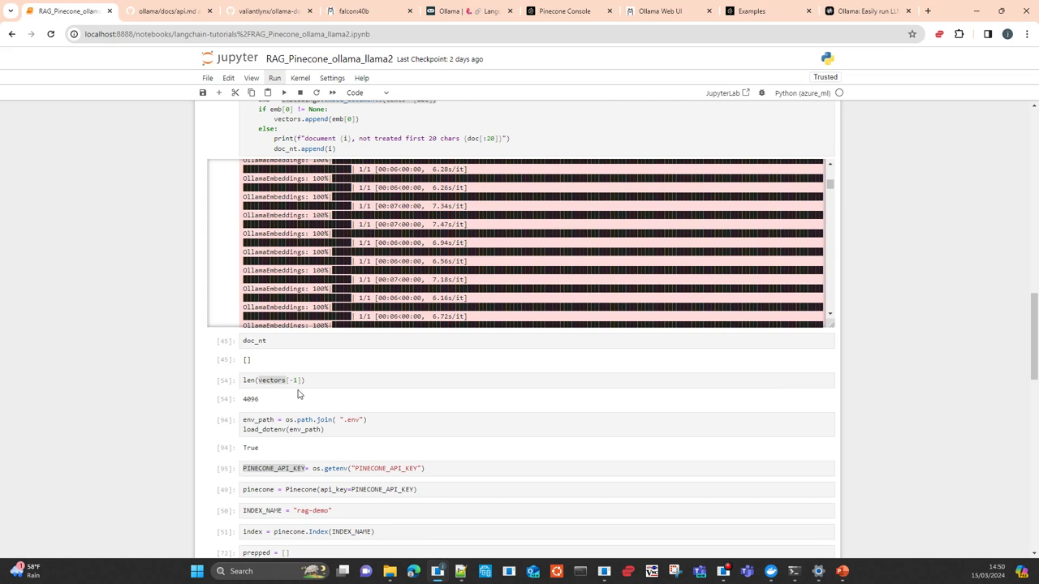
click(339, 430)
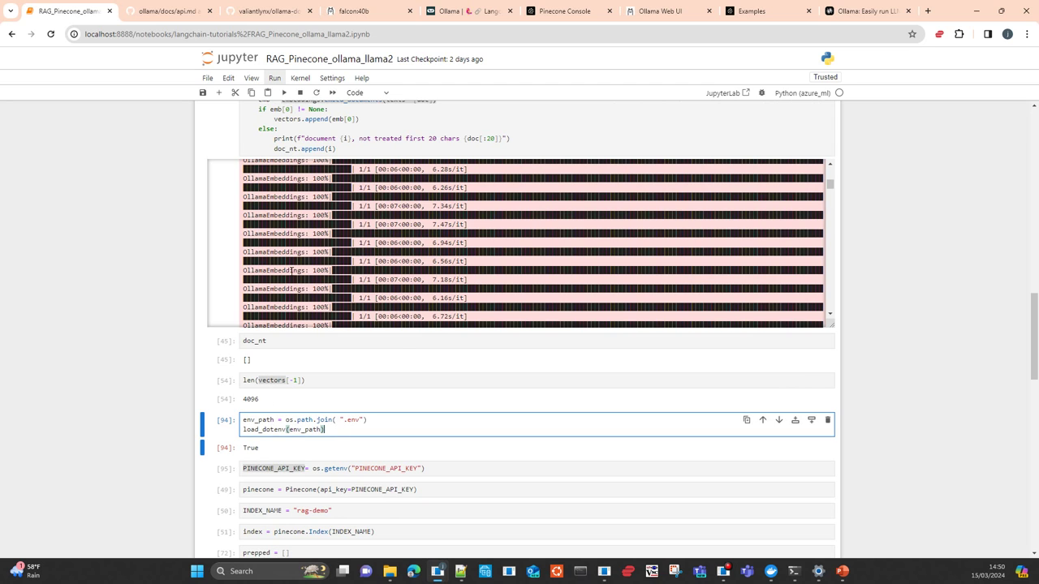
Highlight the for statement, the embeddings object, the emb[0] None check and the embed_documents line in the embedding loop
scroll(953, 324, up, 3)
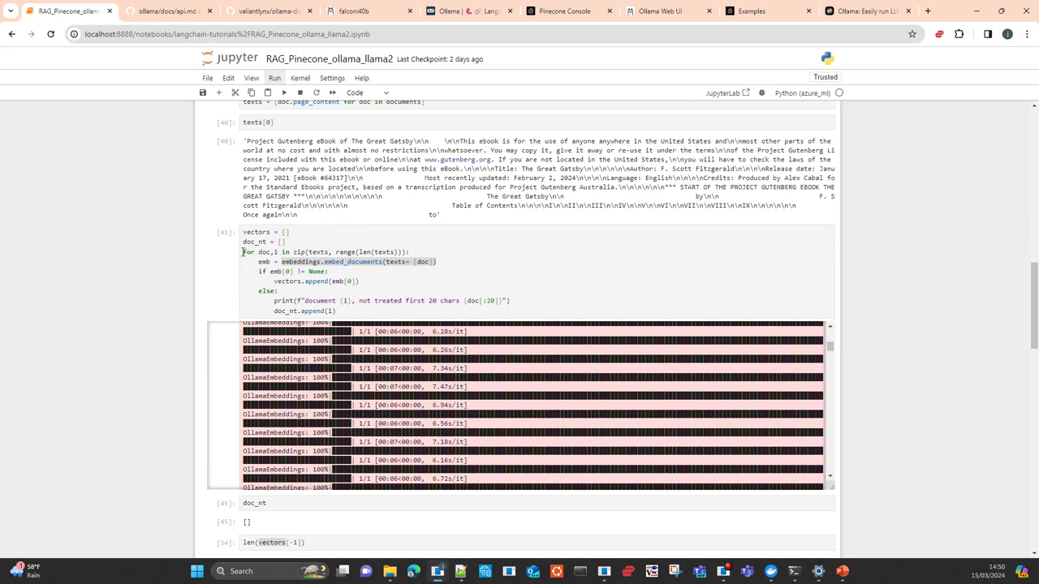
drag(243, 252, 410, 252)
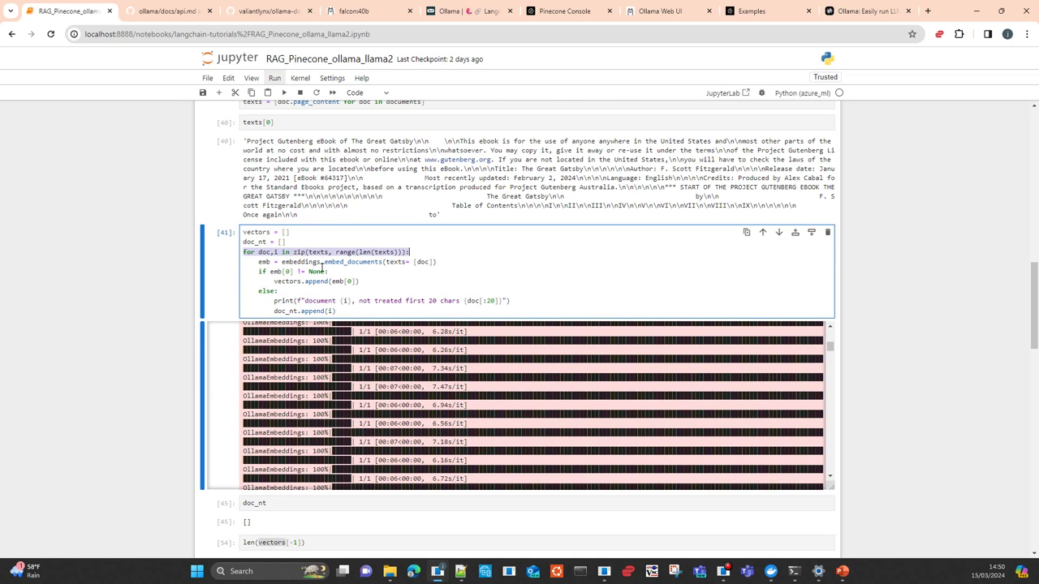
click(312, 262)
double_click(301, 262)
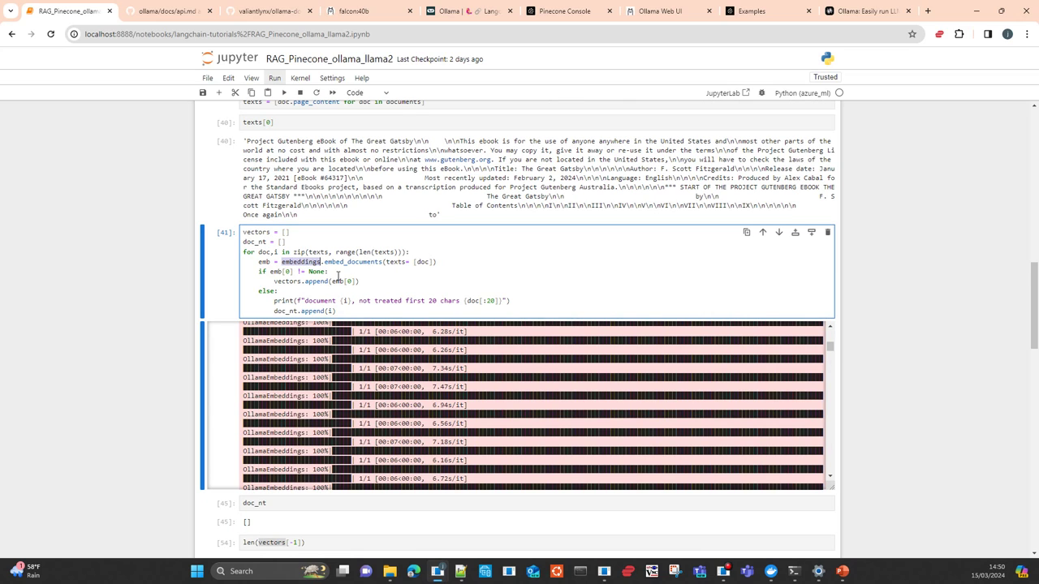
drag(330, 273, 256, 276)
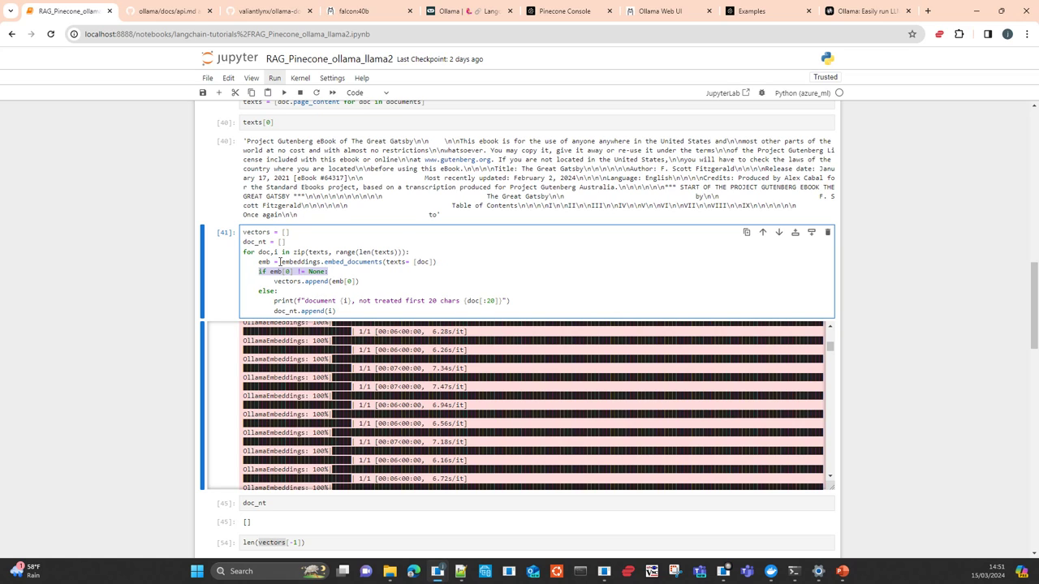
drag(259, 261, 459, 260)
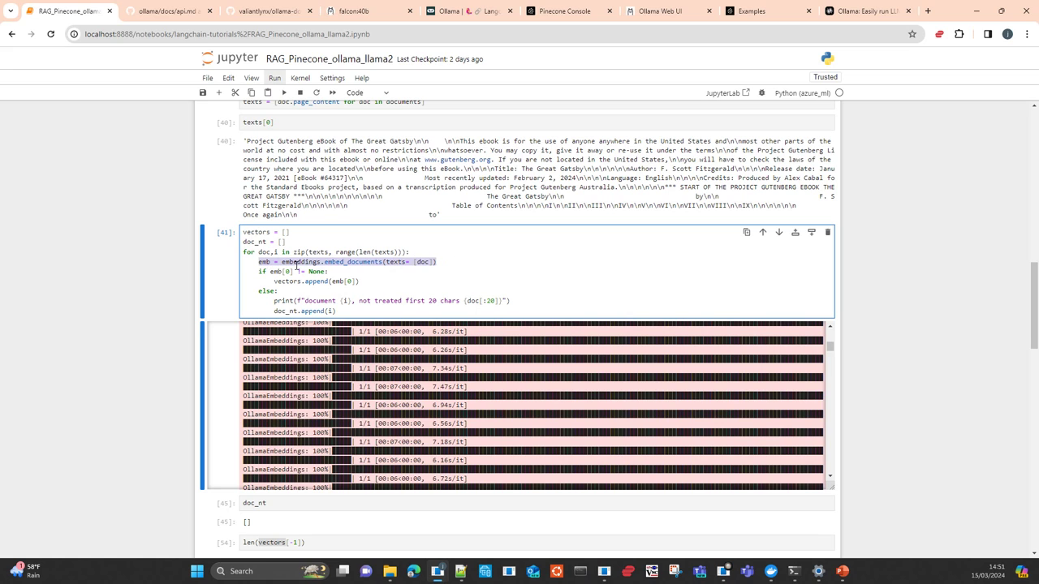
Highlight the texts argument of embed_documents and trace the loop's inputs back to the embeddings and texts cells
scroll(359, 199, up, 2)
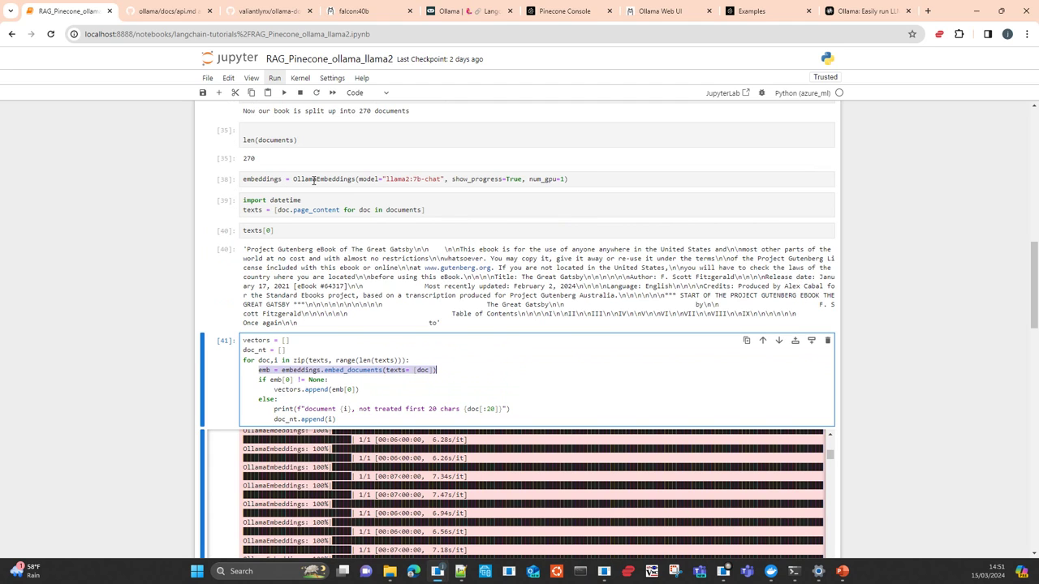
scroll(333, 255, down, 2)
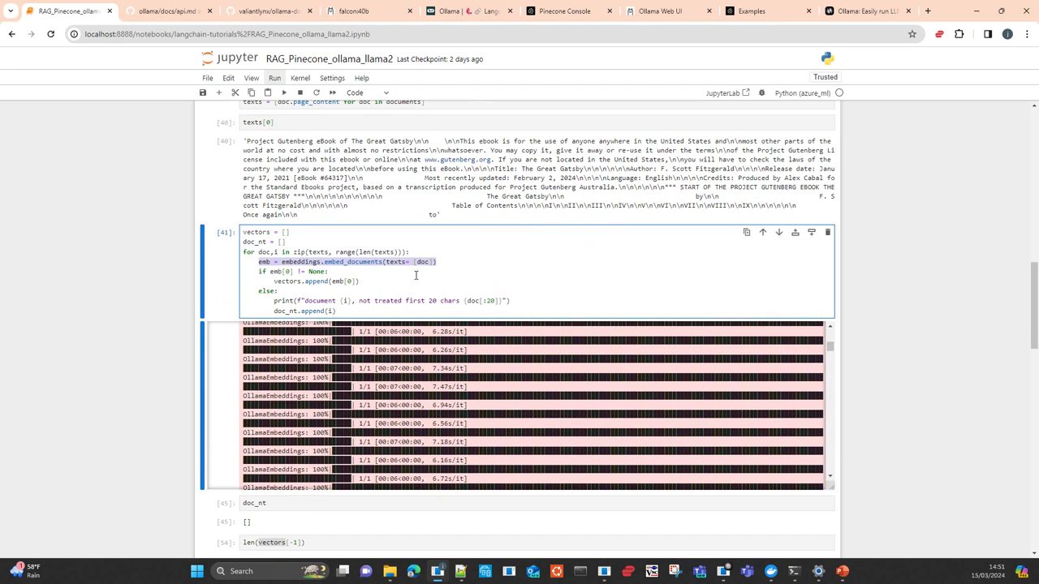
double_click(396, 262)
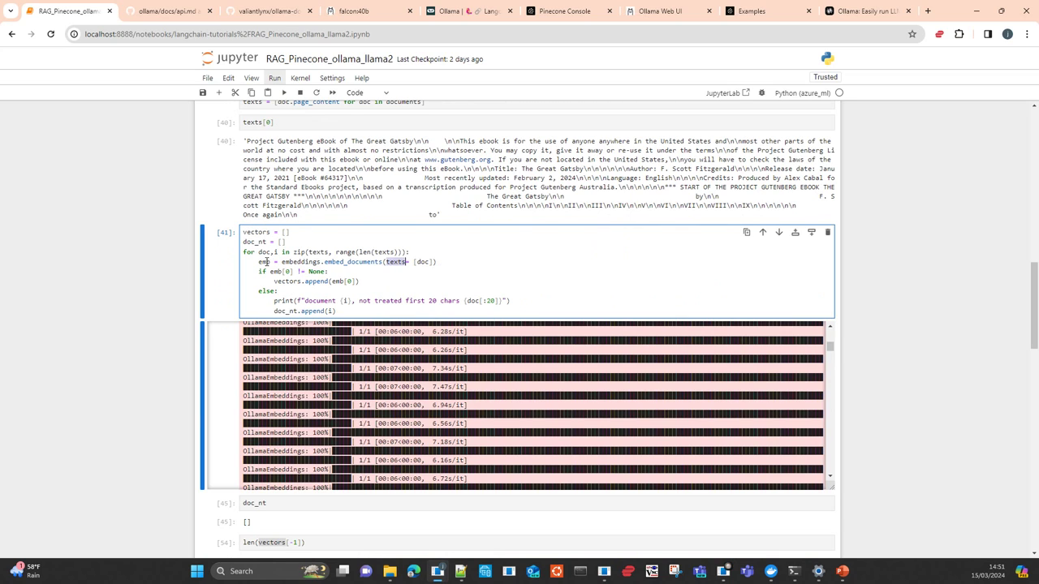
scroll(347, 274, up, 2)
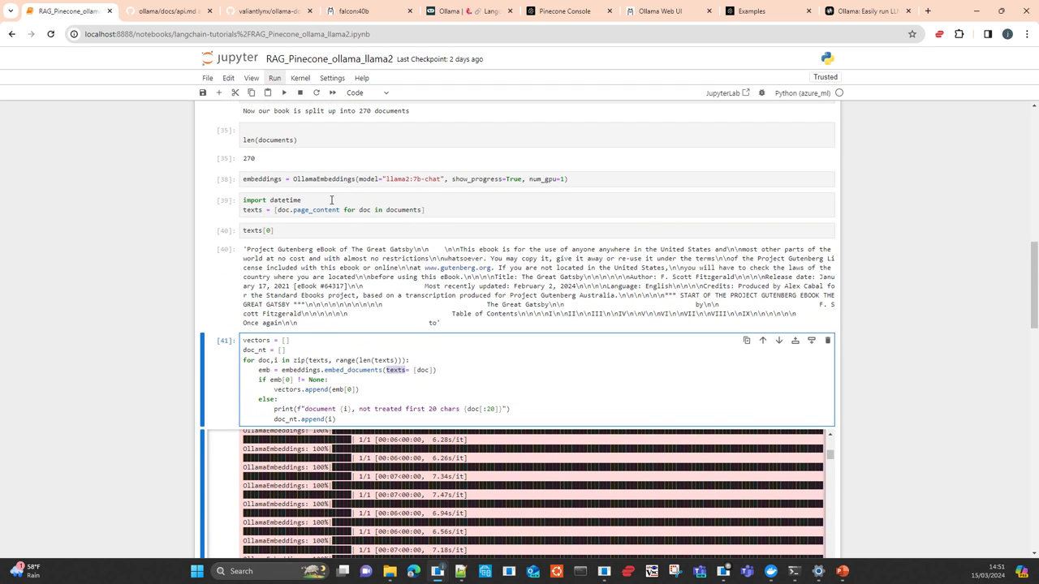
scroll(434, 280, down, 2)
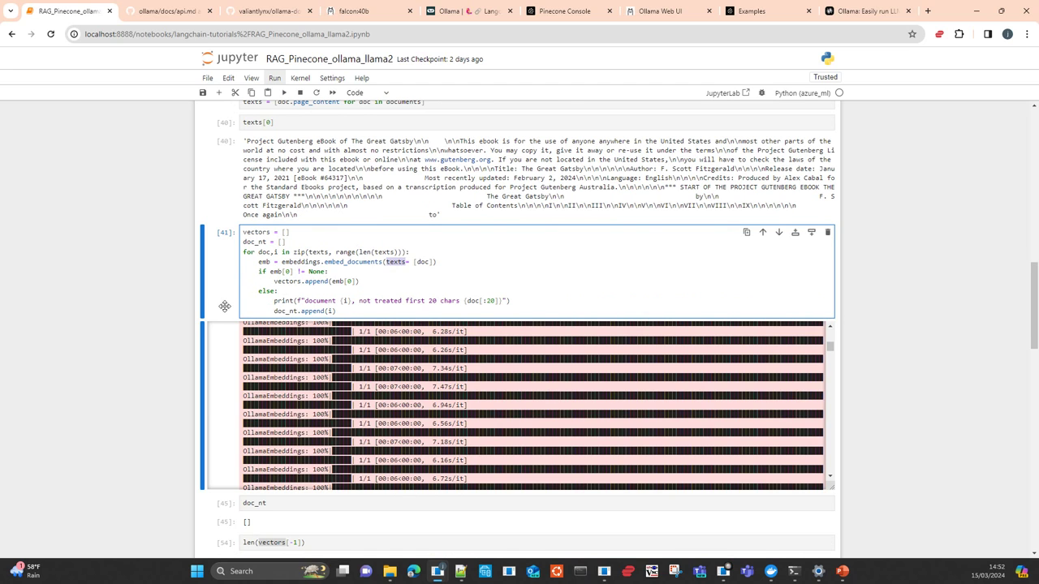
Select the len(vectors[-1]) cell and examine its output together with the Pinecone API key and index setup cells
scroll(226, 309, down, 2)
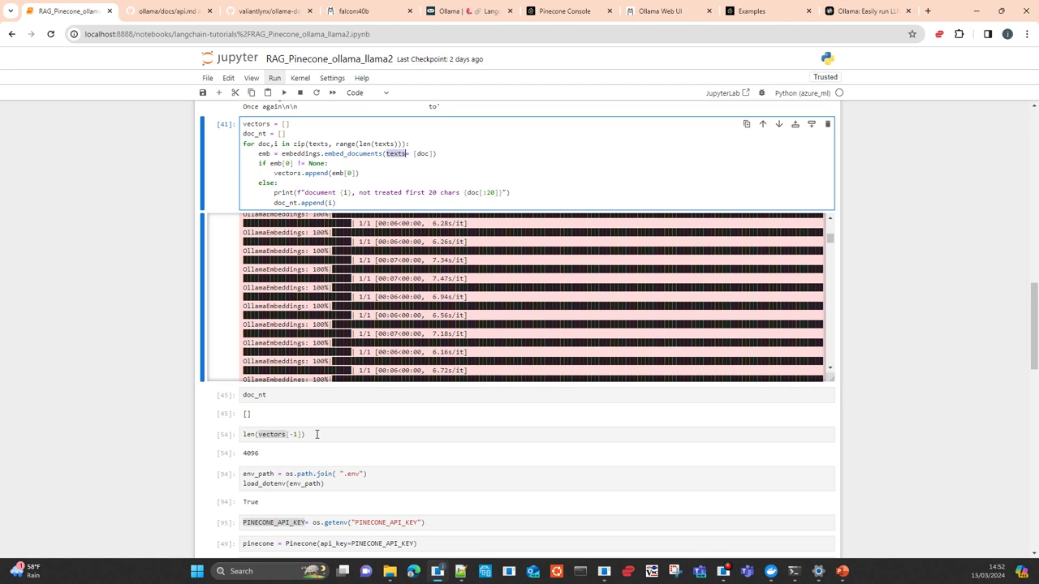
scroll(316, 435, down, 1)
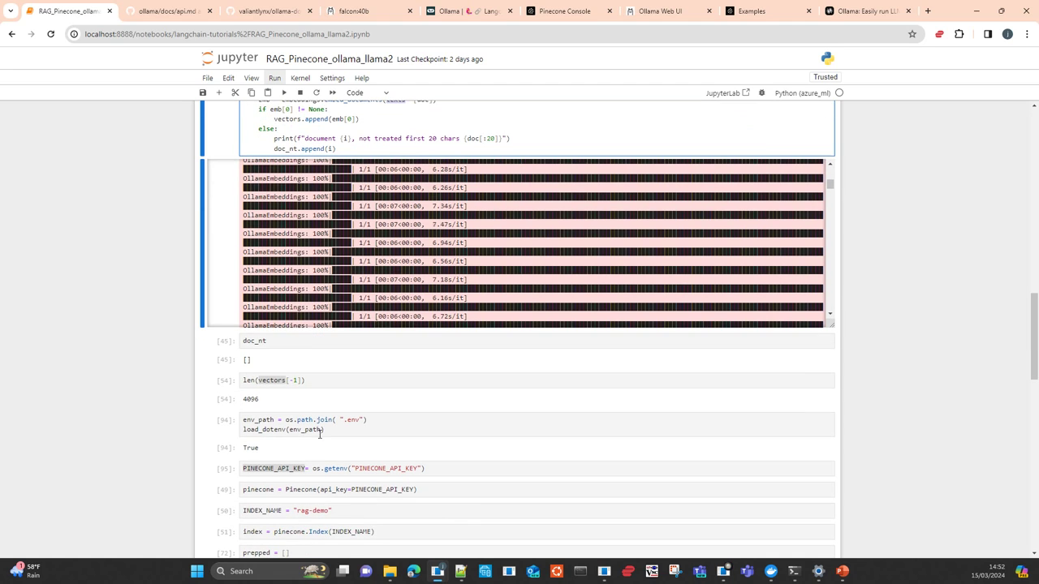
click(317, 380)
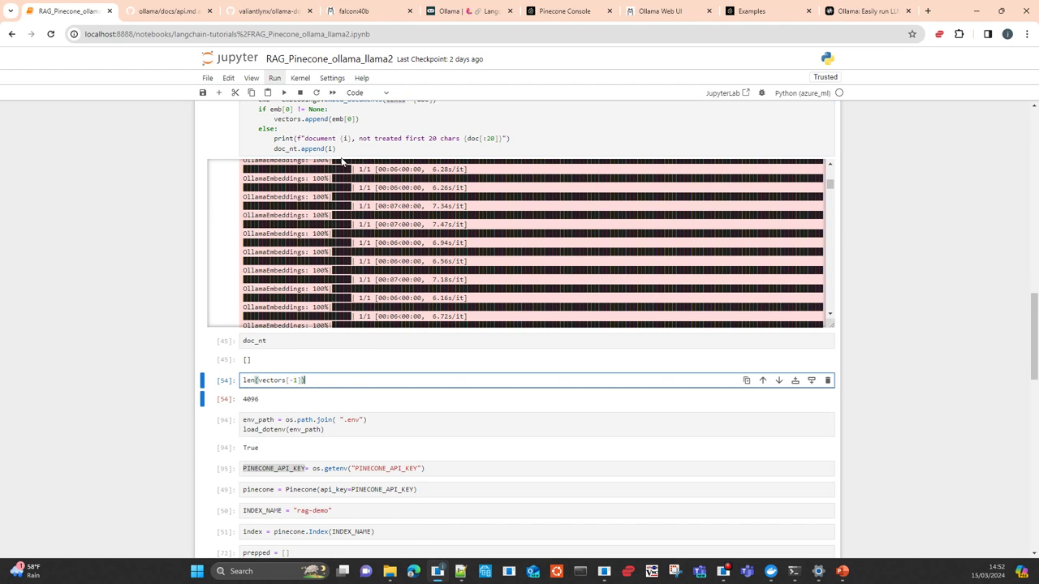
scroll(345, 163, up, 1)
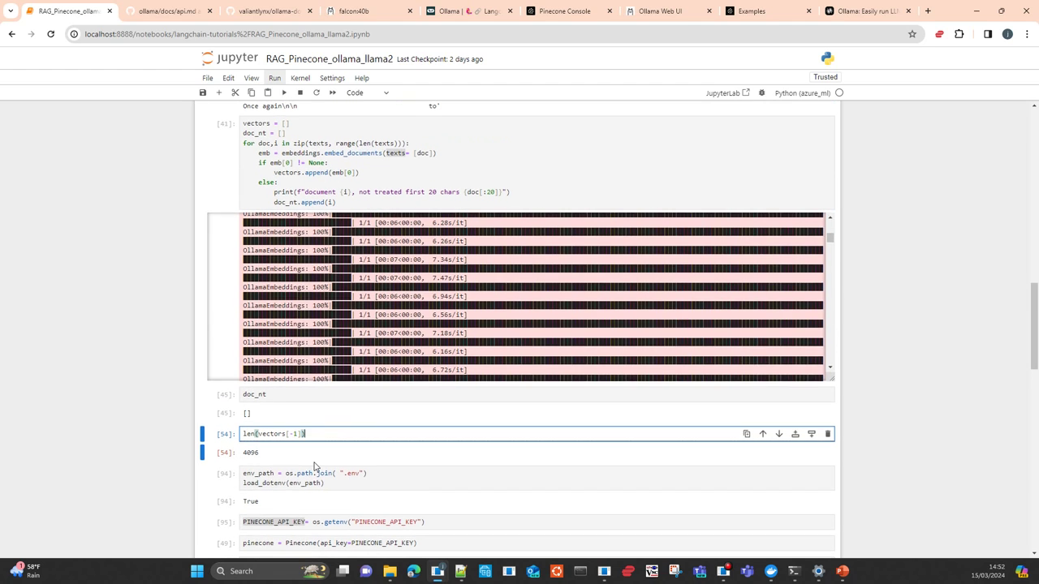
scroll(319, 447, down, 2)
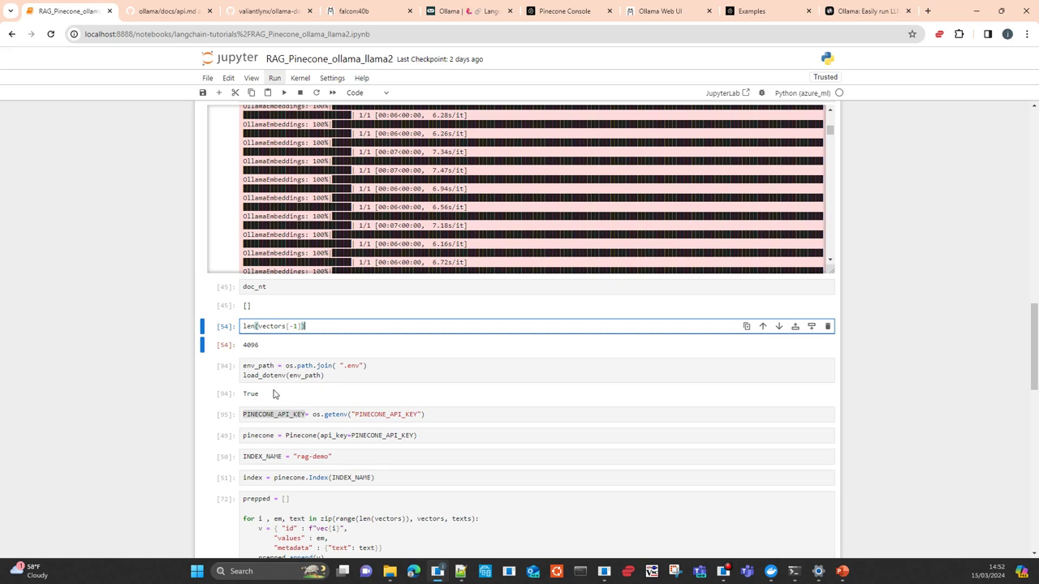
Review the rag-demo index's dimensions and vector count in the Pinecone console, and return to the notebook
click(757, 12)
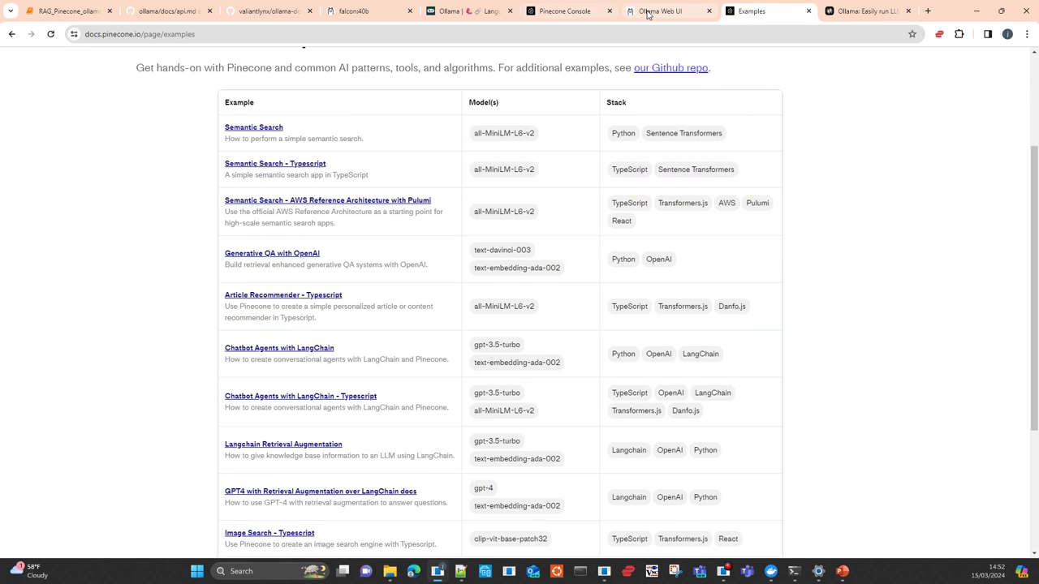
click(567, 12)
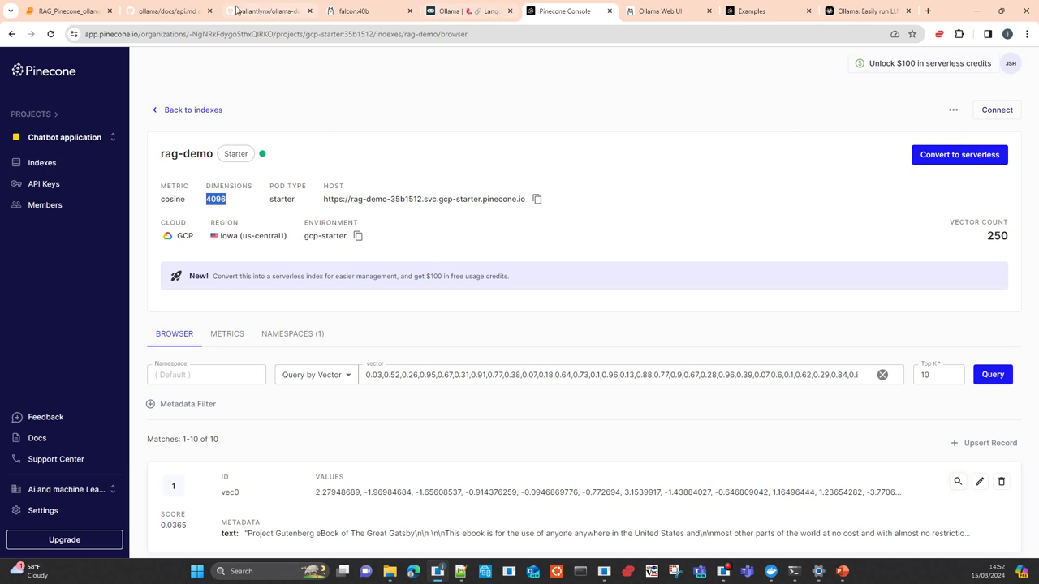
click(69, 10)
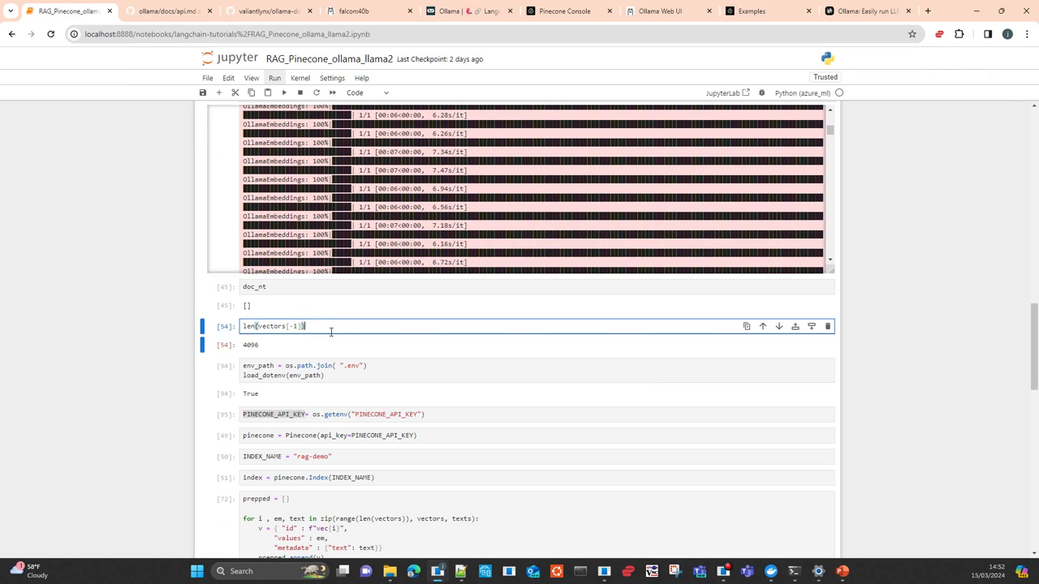
Insert a cell above the .env loading cell and run len(vectors) in it
click(419, 372)
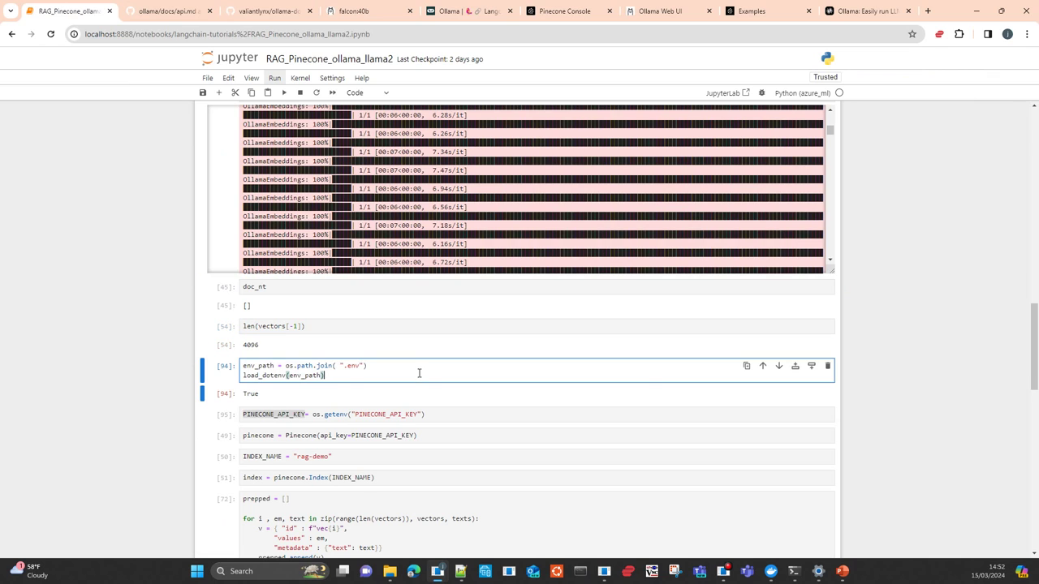
key(Escape)
key(a)
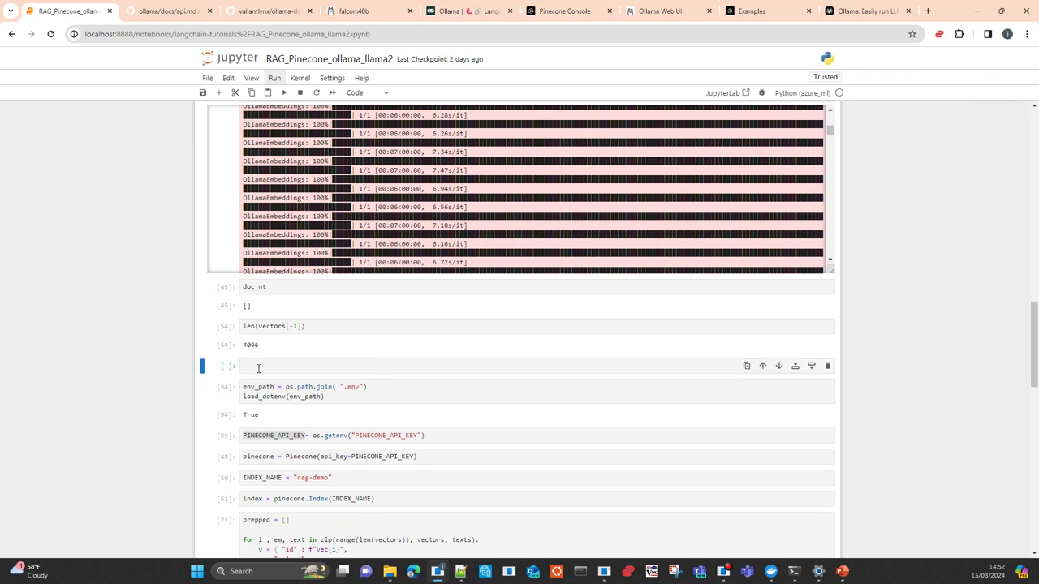
click(259, 370)
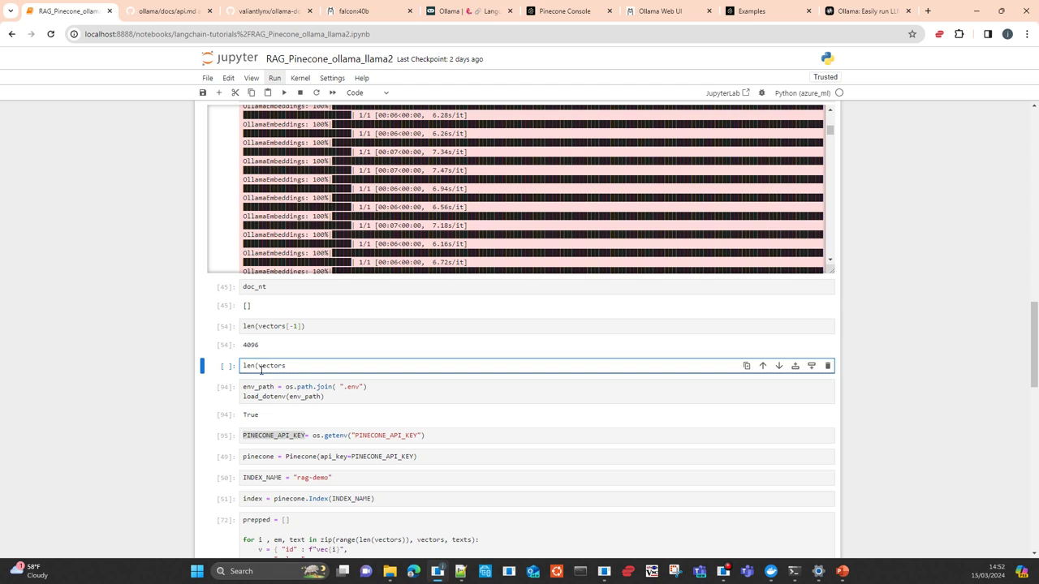
key(ctrl+Return)
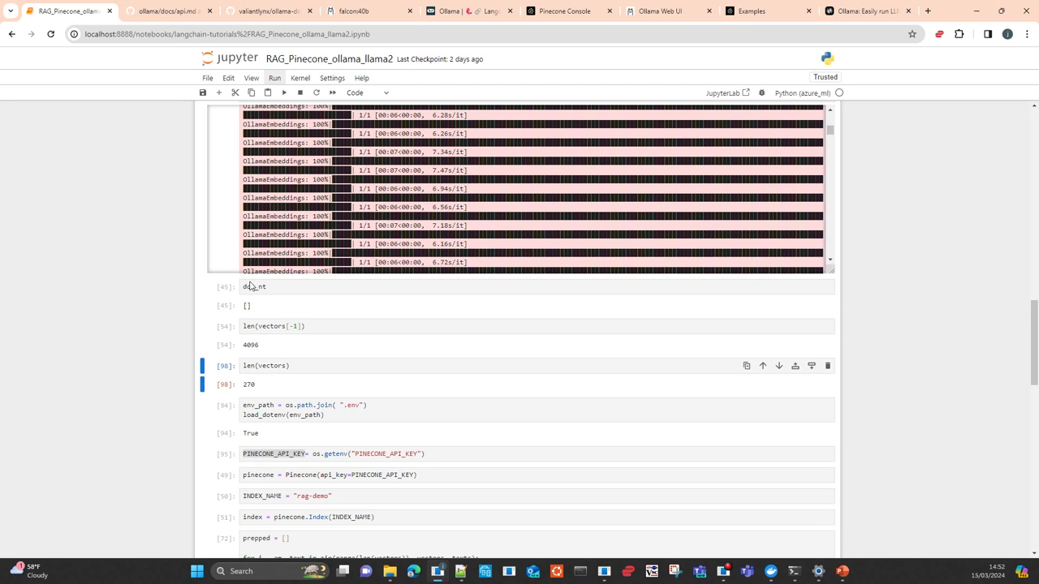
Delete the rag-demo index in the Pinecone console, confirming with its name and copying that name
click(568, 10)
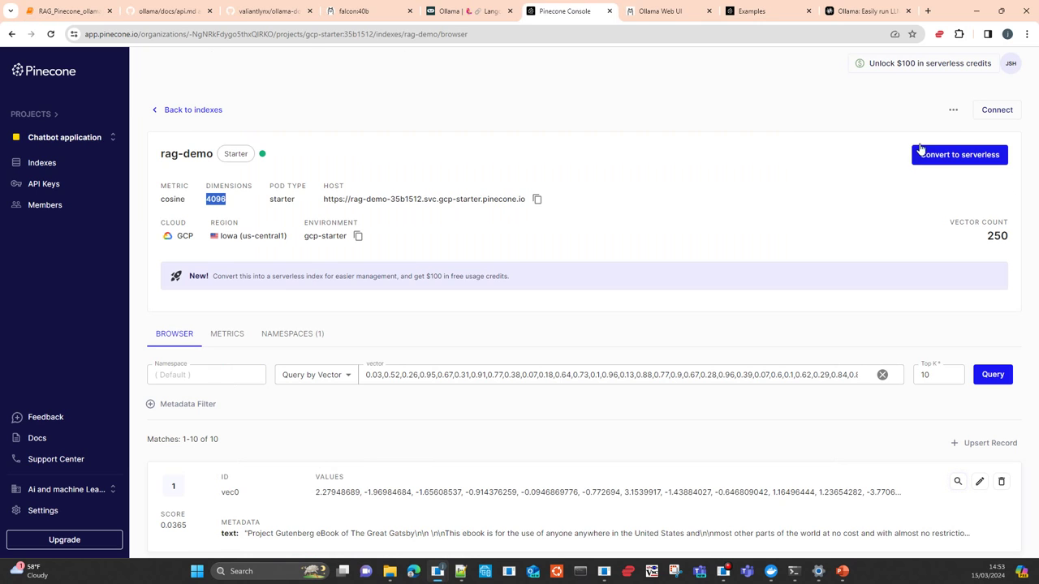
click(954, 115)
click(878, 130)
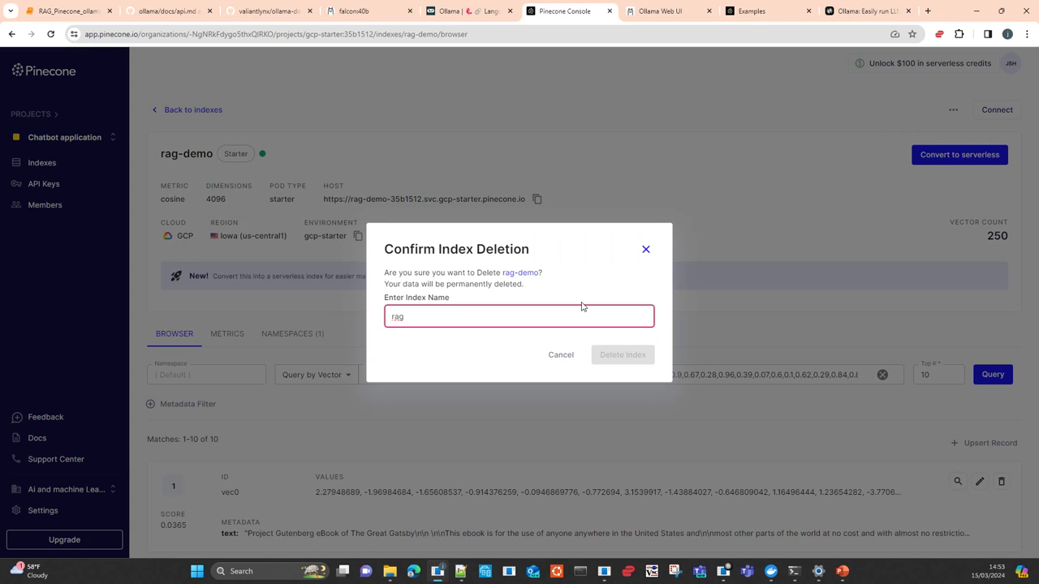
text(rag-demo)
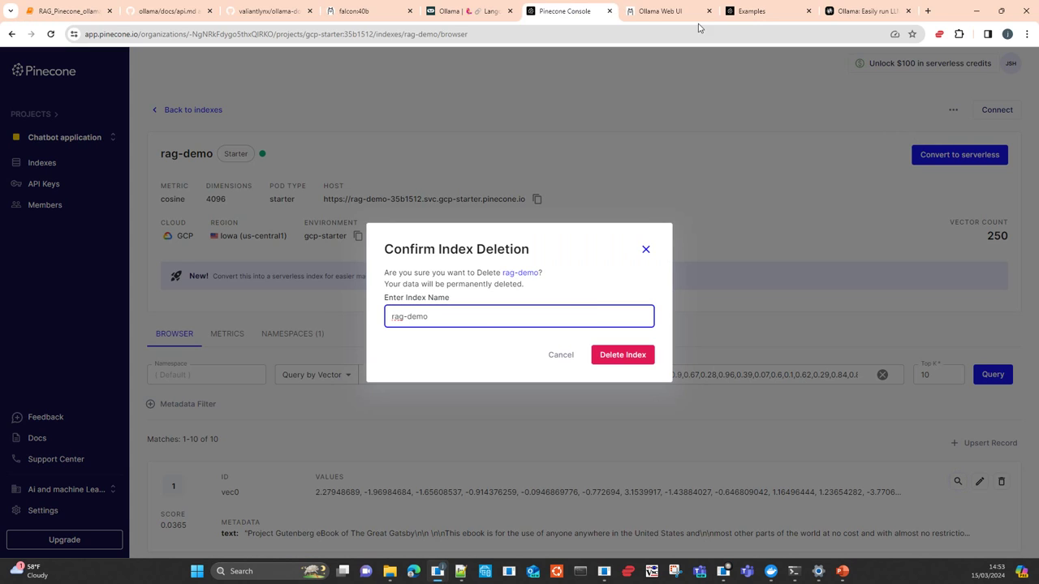
drag(435, 317, 369, 323)
key(ctrl+c)
click(623, 359)
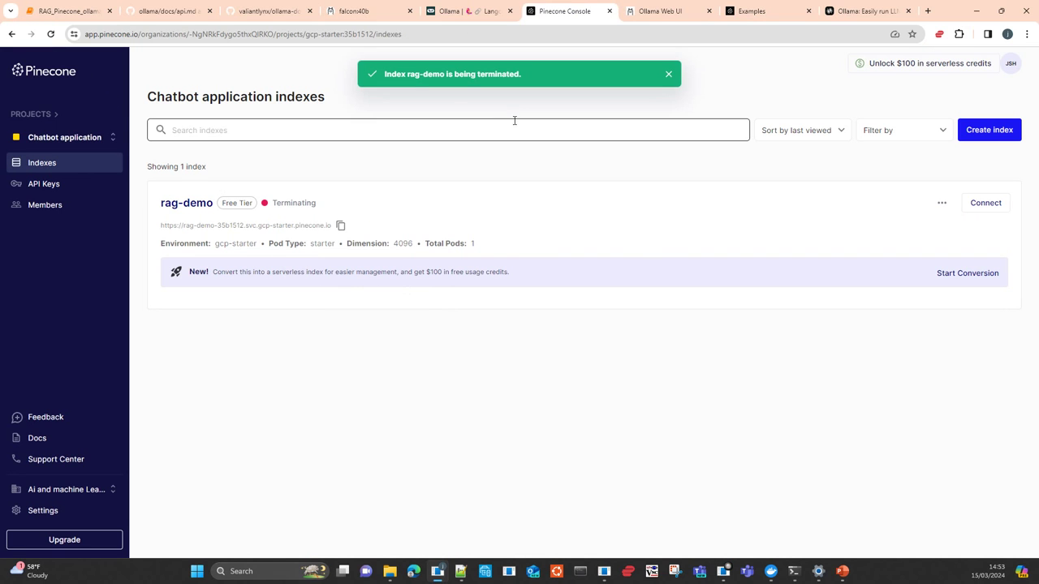
Start a new index named rag-demo with 4096 dimensions, and keep cosine as its metric
click(536, 257)
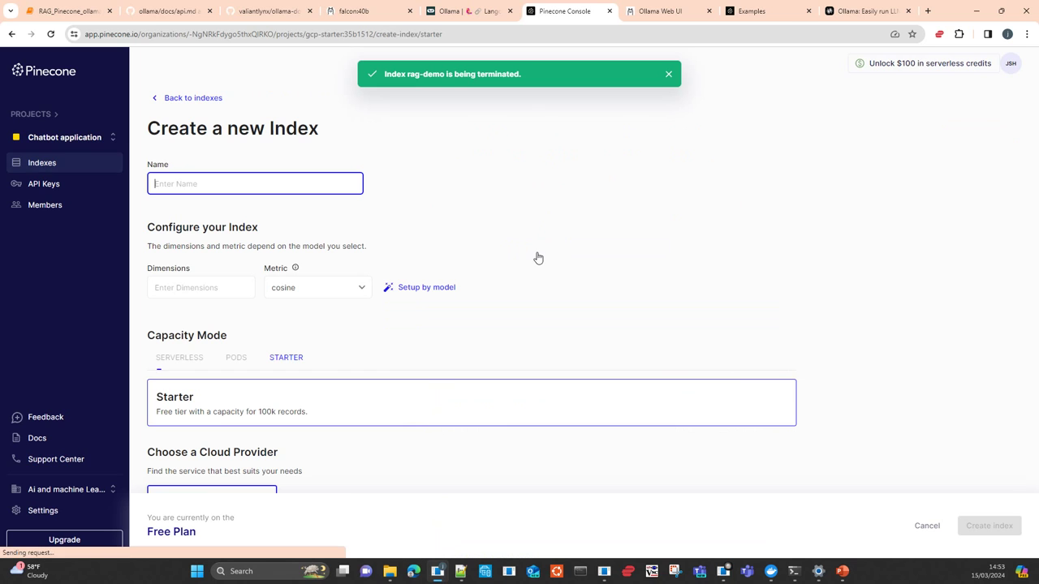
key(ctrl+v)
click(201, 291)
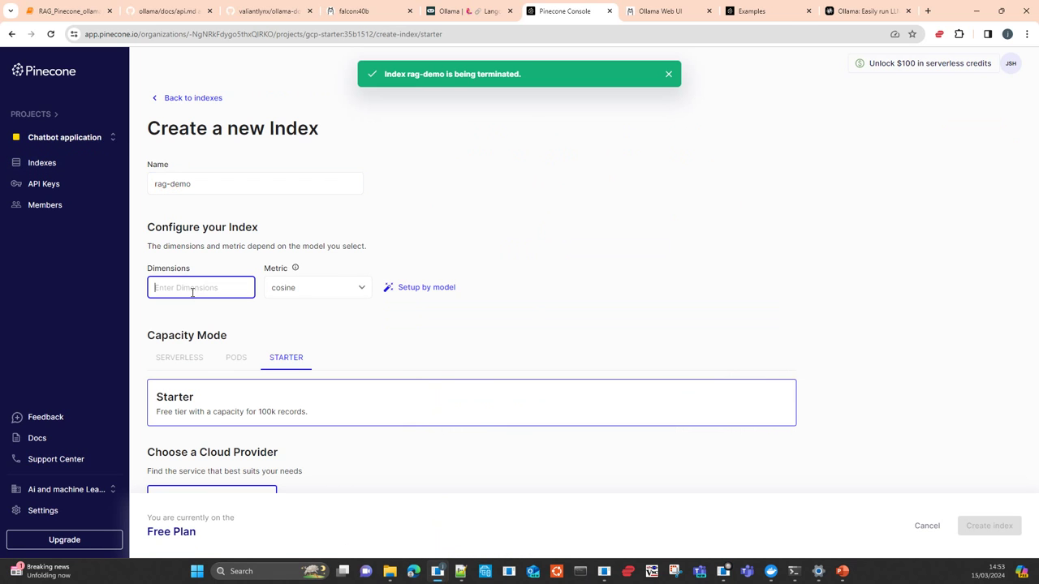
text(4,09)
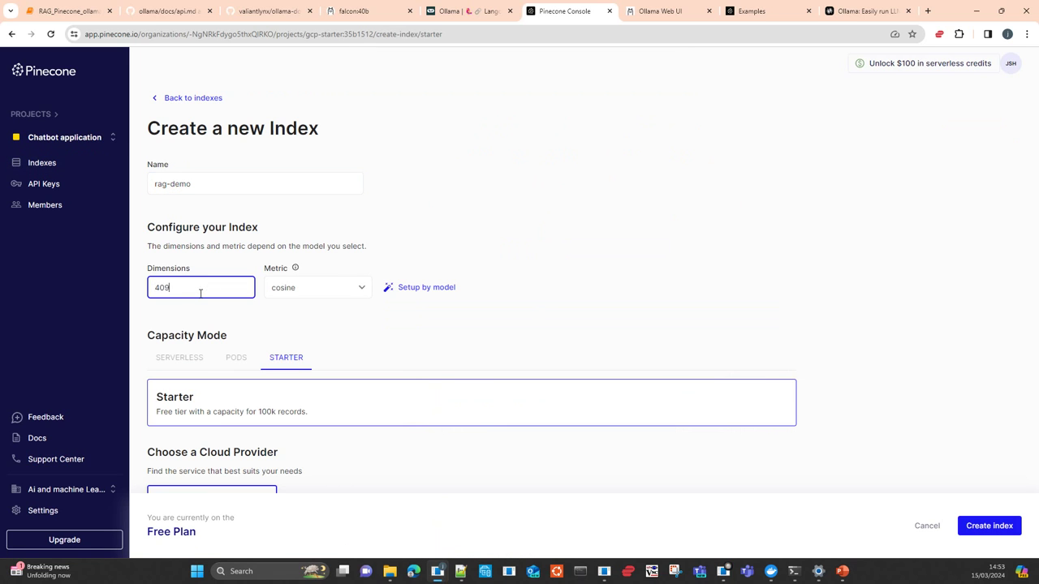
text(6)
click(351, 290)
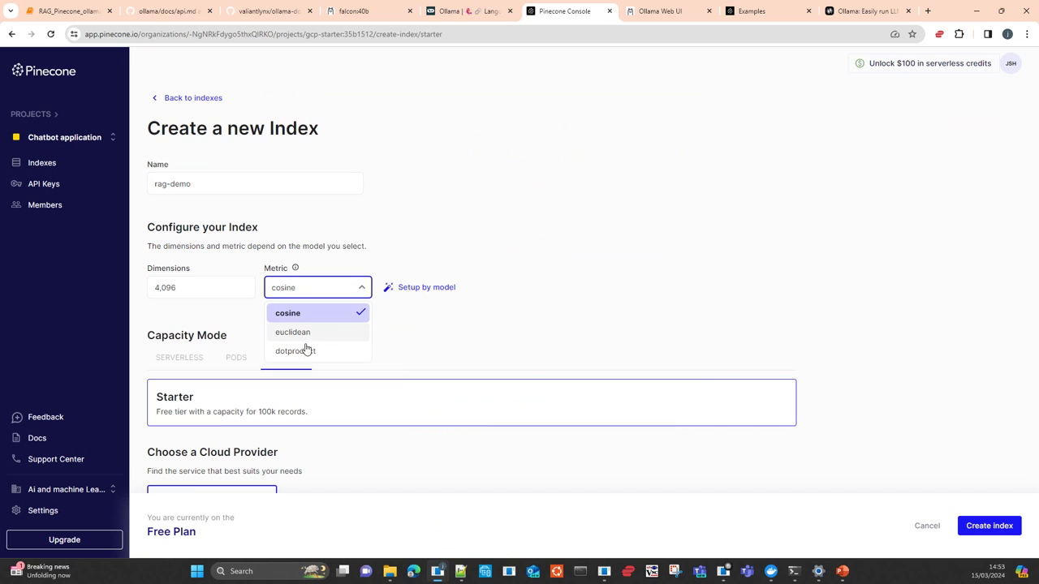
click(416, 292)
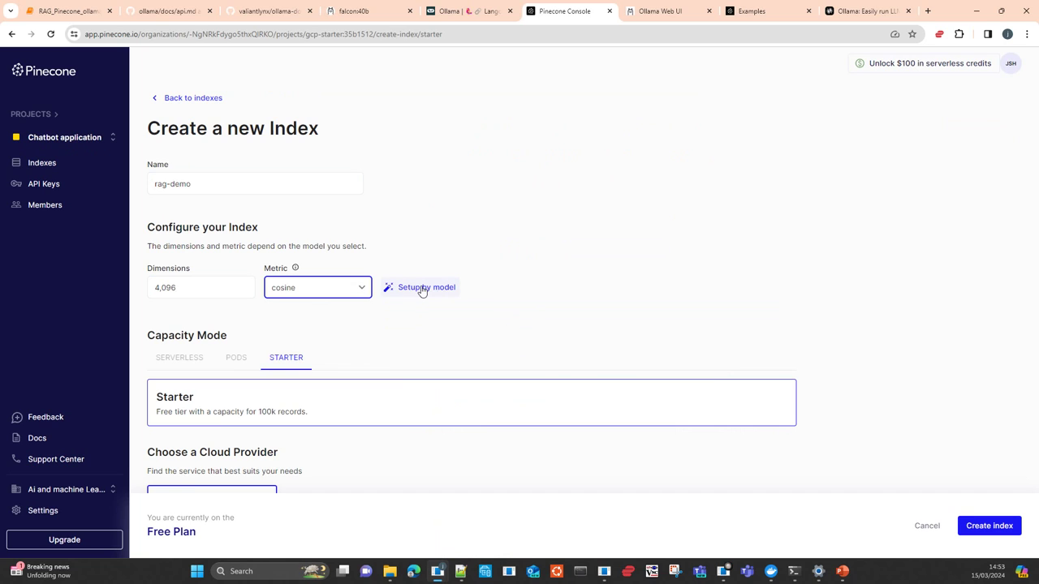
Look through the embedding models and their dimensions in Setup by model without choosing one
click(423, 290)
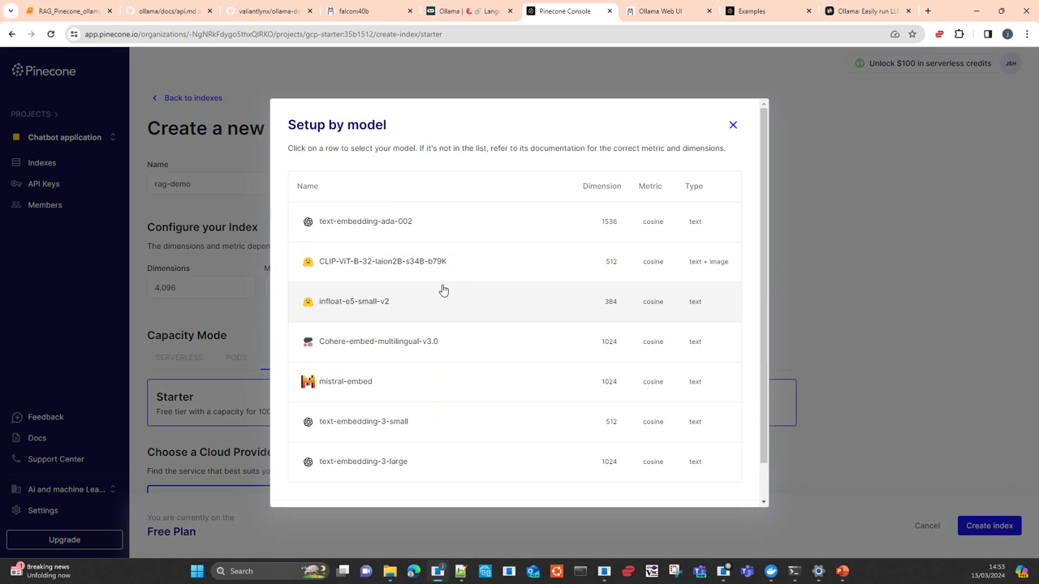
scroll(447, 311, down, 2)
scroll(458, 307, up, 2)
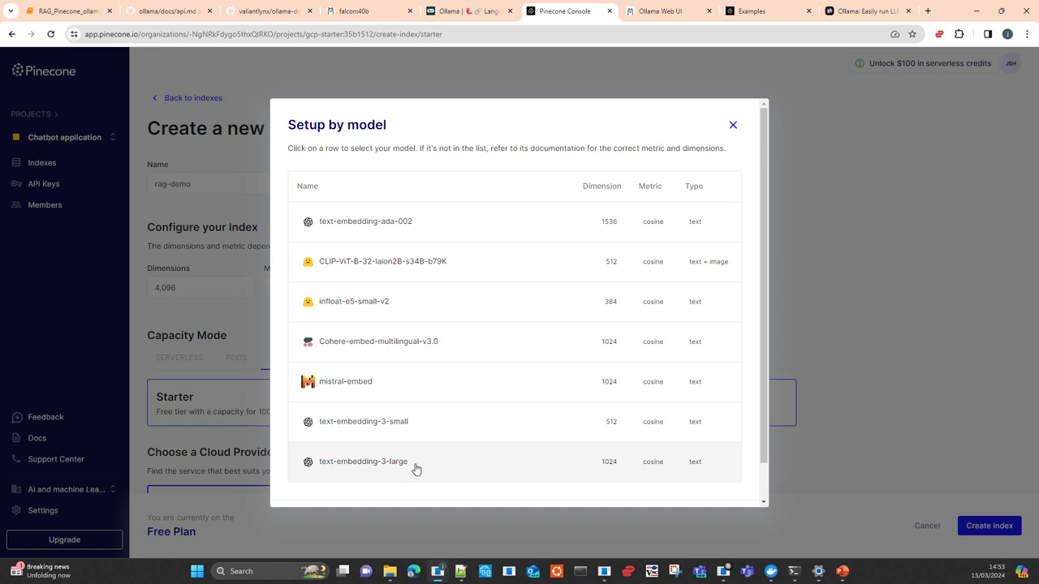
scroll(415, 466, down, 1)
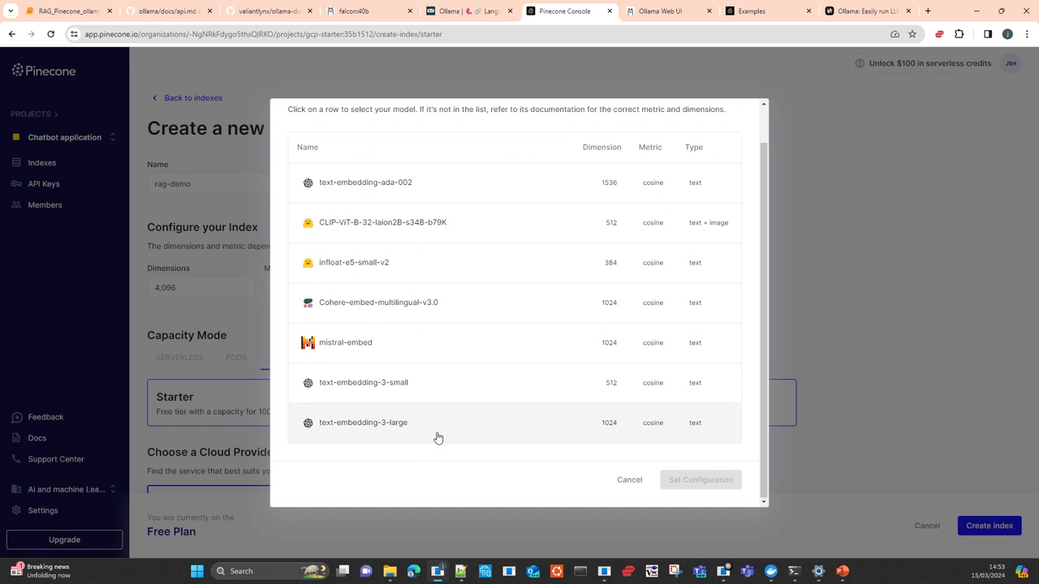
scroll(438, 438, up, 1)
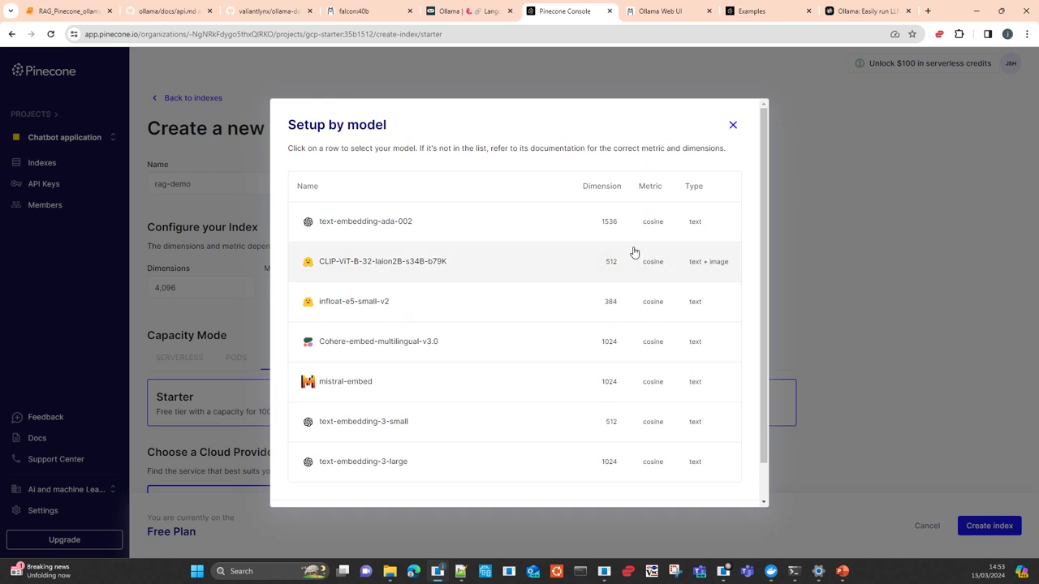
click(733, 127)
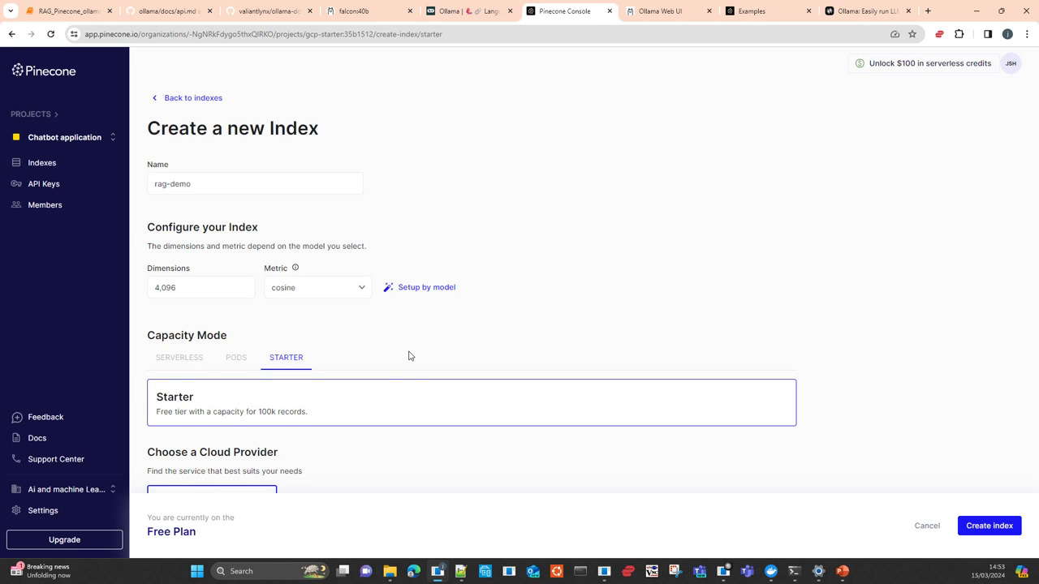
Create the index on the free Starter capacity with Google Cloud and the Iowa gcp-starter environment
scroll(408, 357, down, 3)
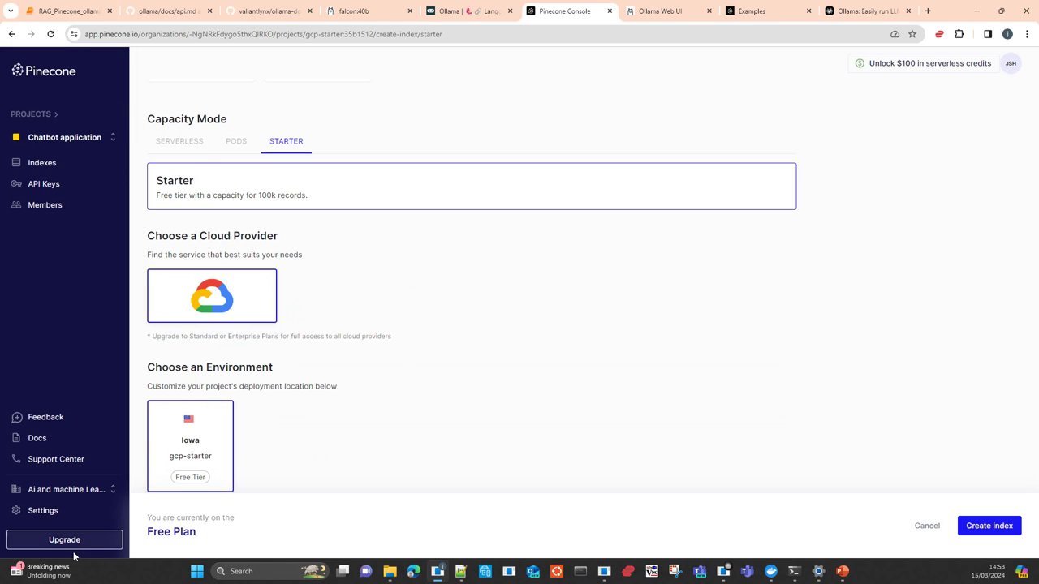
click(999, 528)
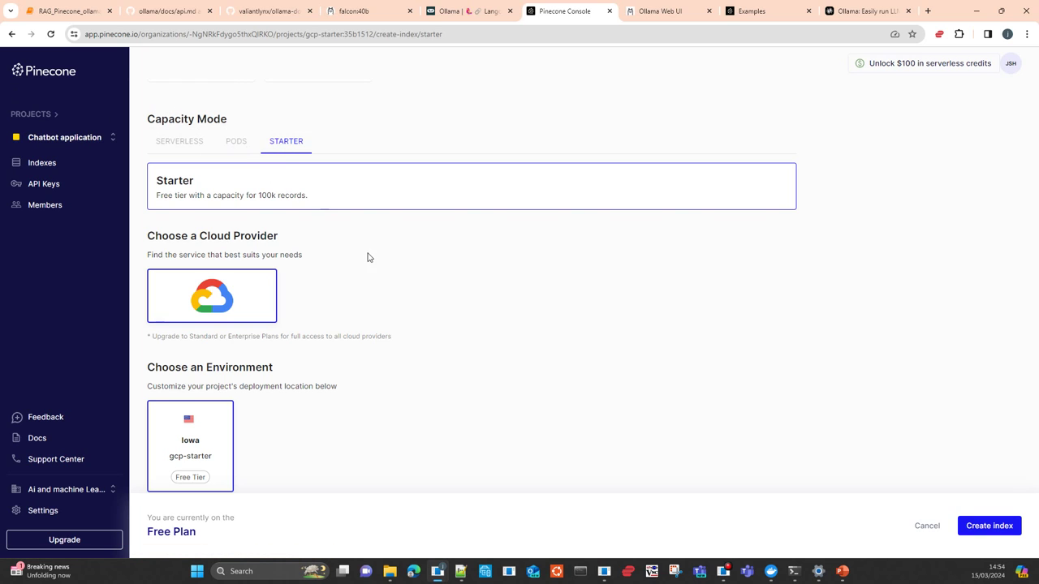
click(247, 307)
drag(277, 196, 260, 196)
scroll(435, 418, down, 1)
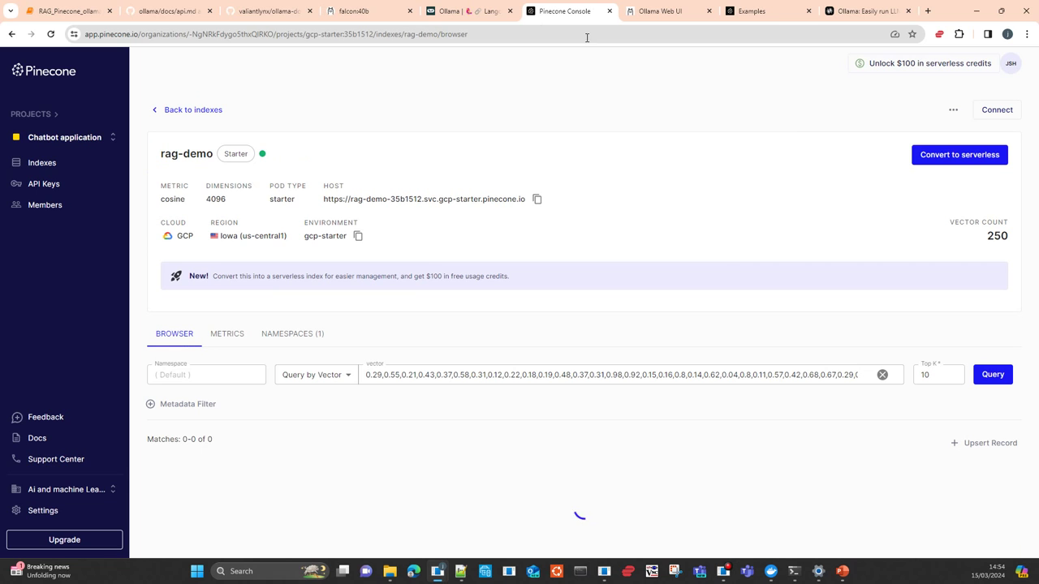
Review the notebook's len(vectors) and .env loading cells, and view the project's API keys page in the Pinecone console
click(96, 11)
scroll(314, 366, down, 2)
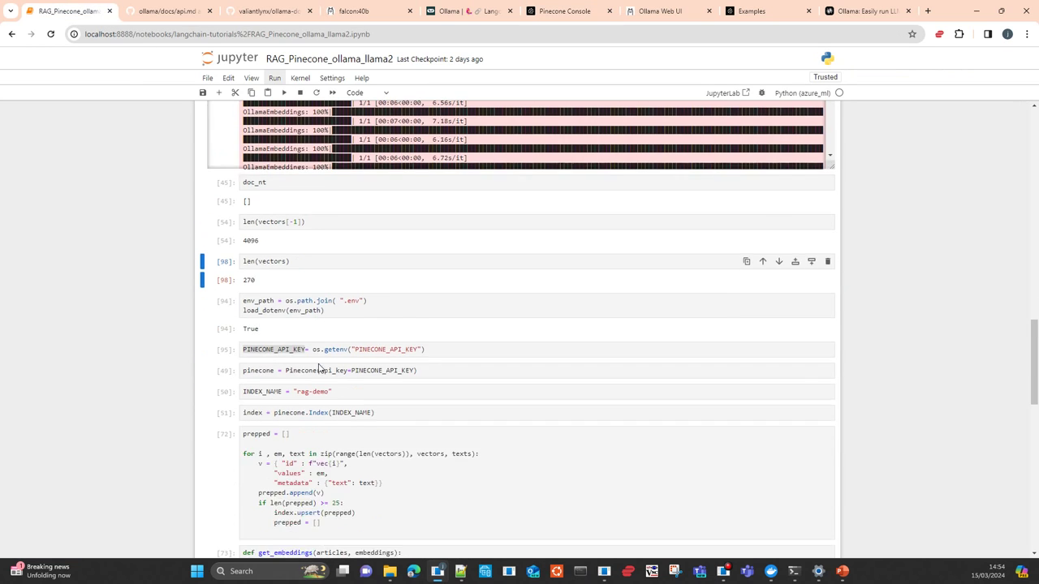
click(308, 204)
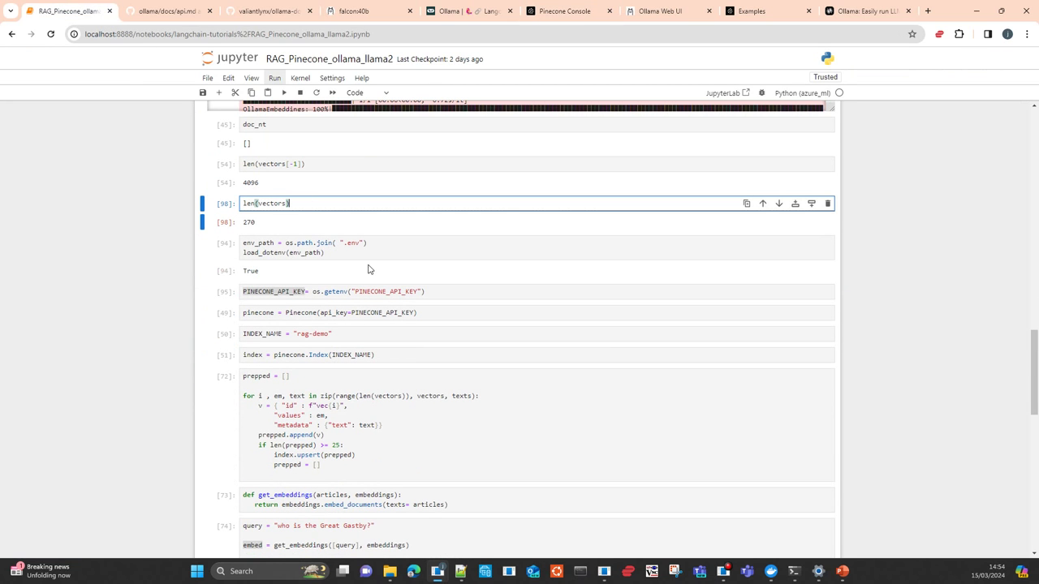
click(260, 253)
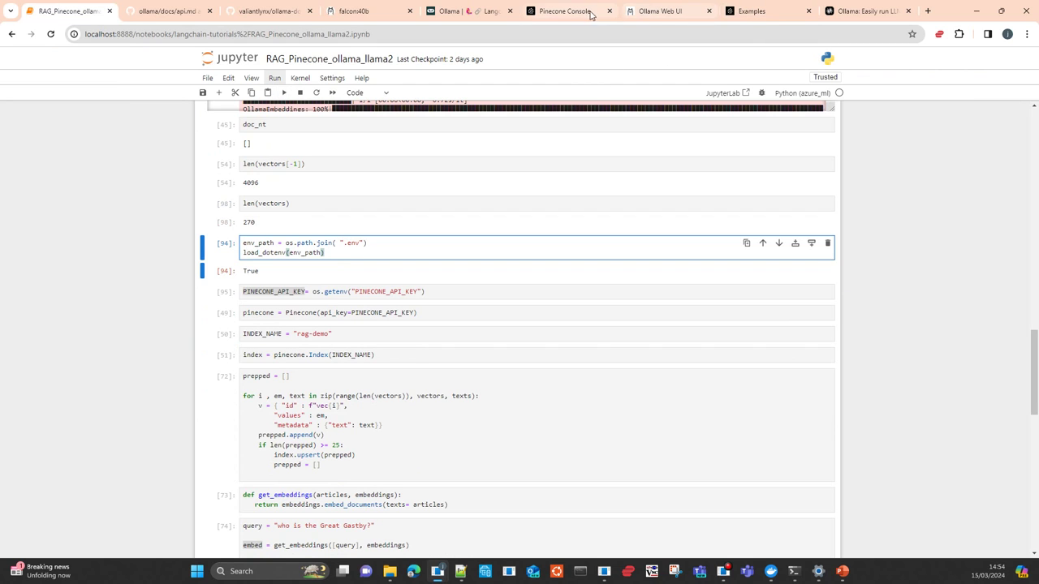
click(560, 12)
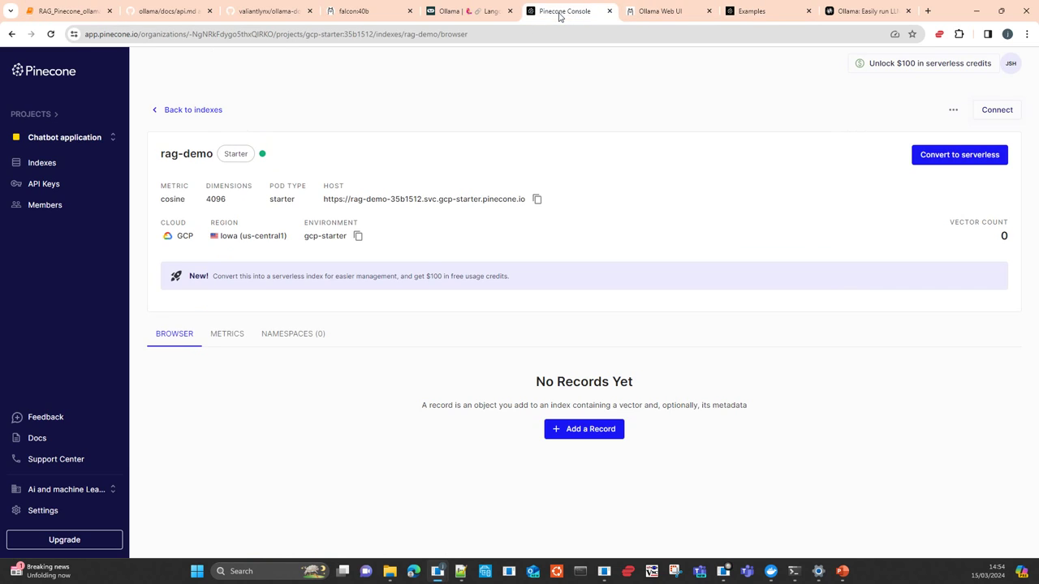
click(44, 183)
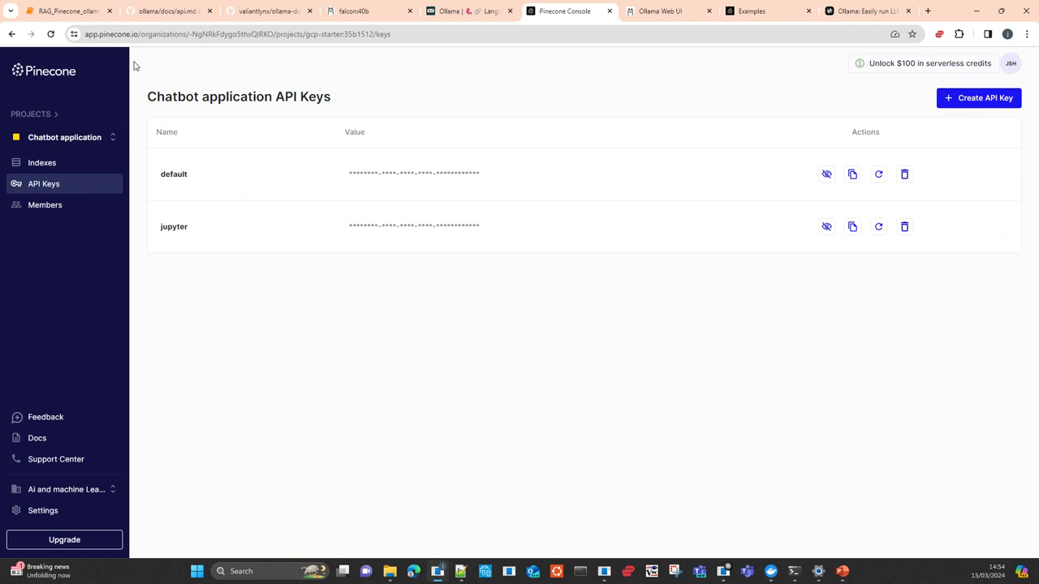
click(67, 11)
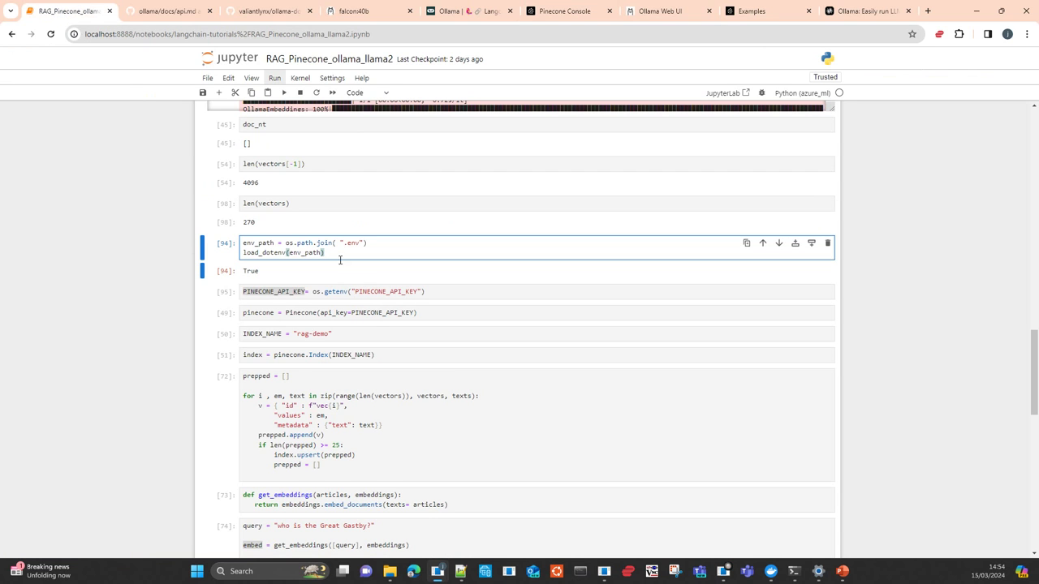
Run the notebook cells that read PINECONE_API_KEY, create the Pinecone client and set INDEX_NAME to "rag-demo"
click(445, 294)
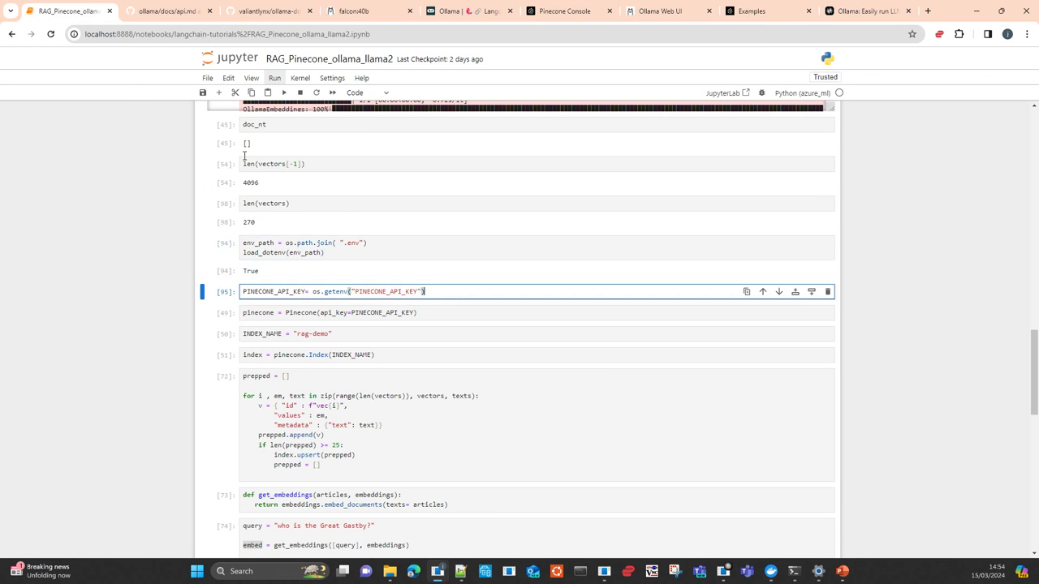
click(284, 92)
click(284, 93)
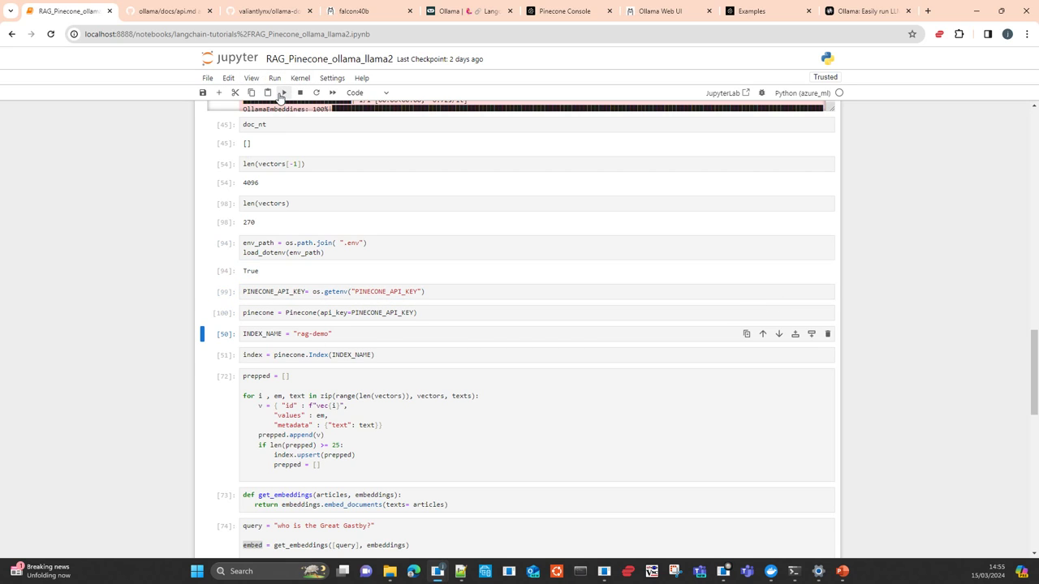
click(283, 93)
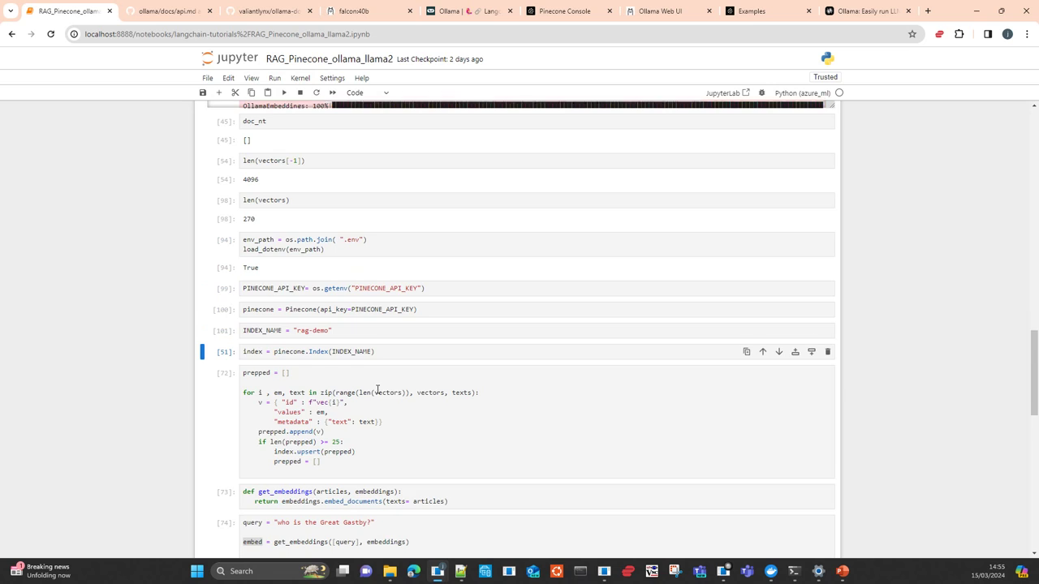
Highlight pinecone and Index in the index = pinecone.Index(INDEX_NAME) cell and run the cell
scroll(378, 395, down, 3)
click(287, 247)
double_click(287, 247)
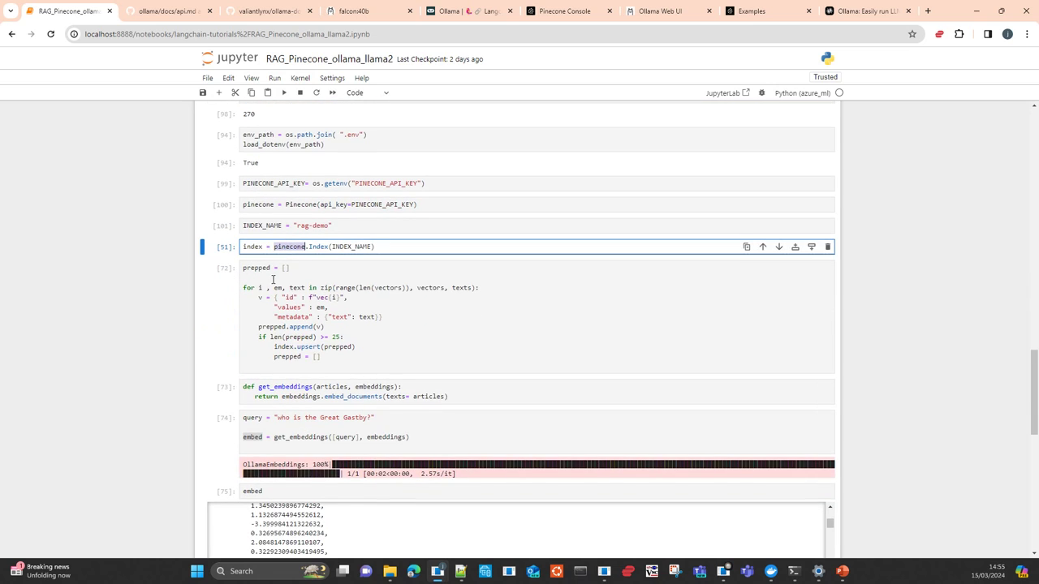
double_click(317, 247)
click(284, 92)
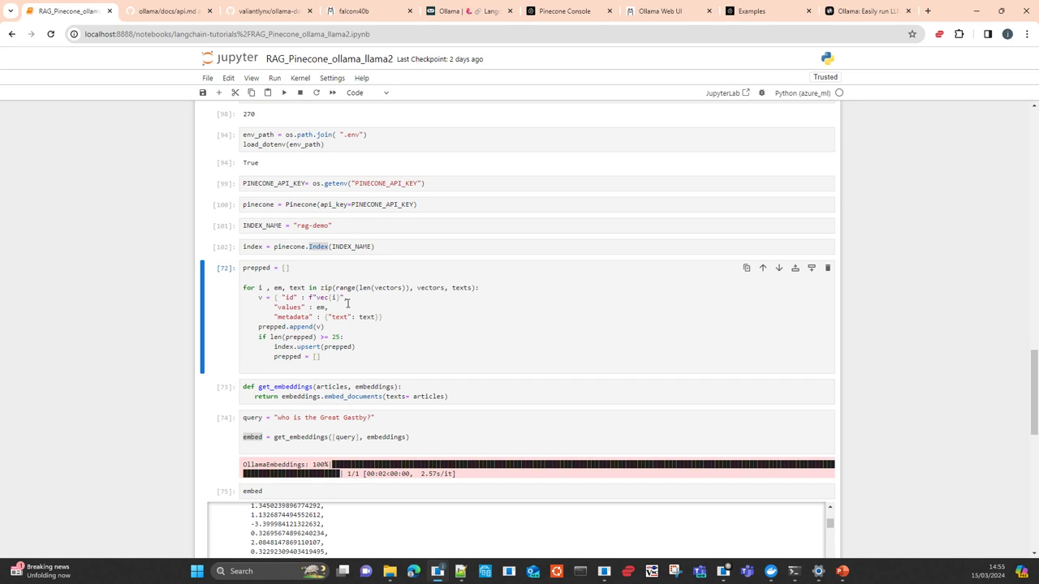
Highlight the id, values and metadata keys of the vector dictionary in the upsert loop cell
double_click(290, 299)
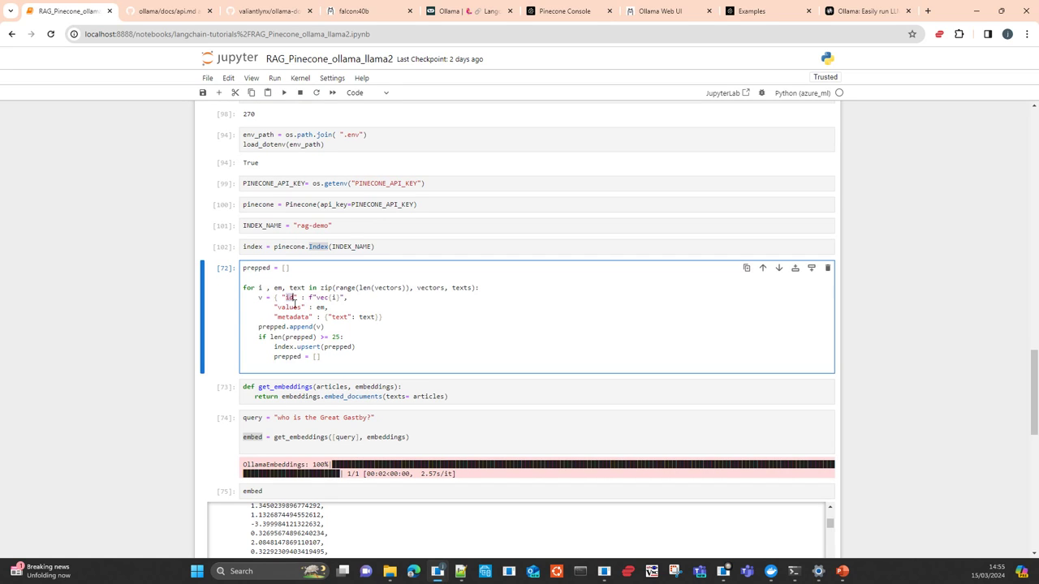
double_click(291, 308)
double_click(300, 317)
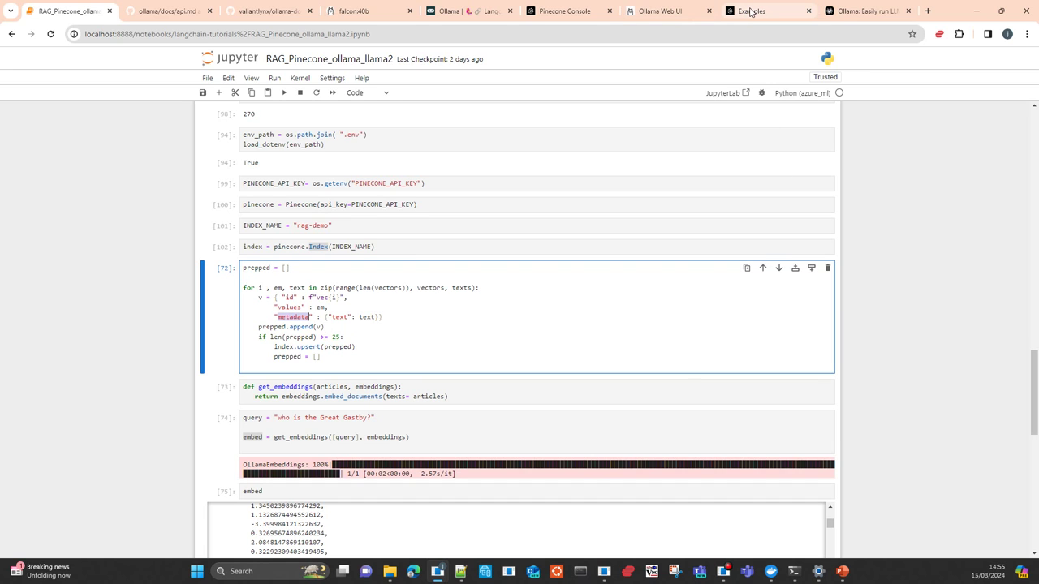
Open the Langchain Retrieval Augmentation example from Pinecone's docs and review its knowledge base, index creation and upsert cells
mouse_move(750, 11)
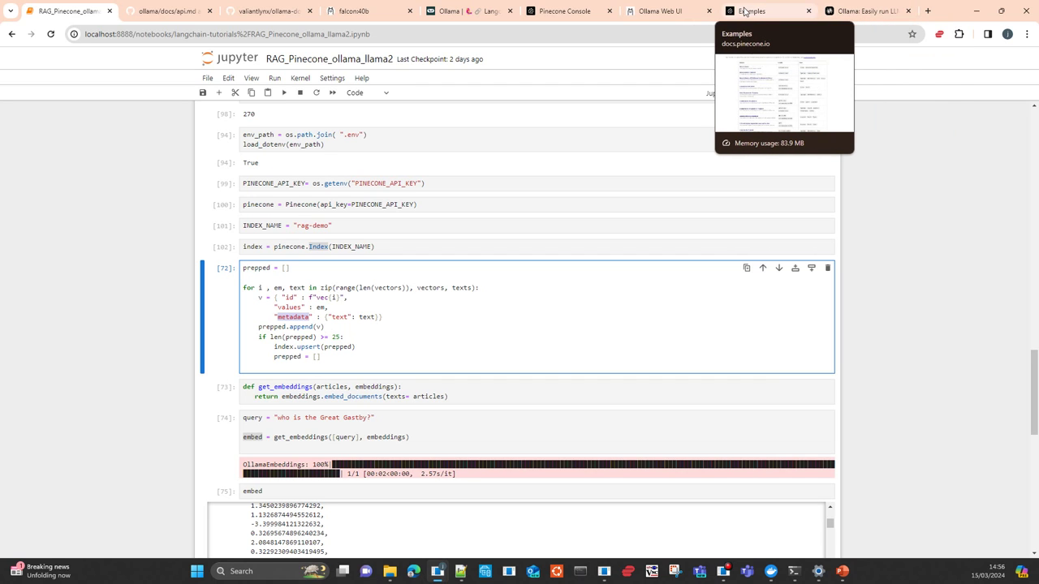
click(745, 11)
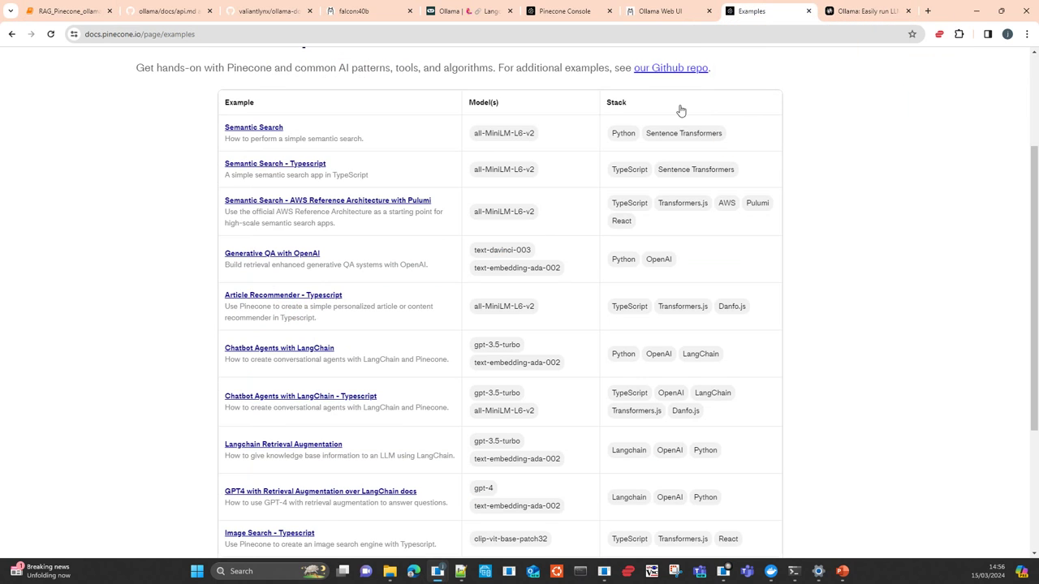
click(301, 445)
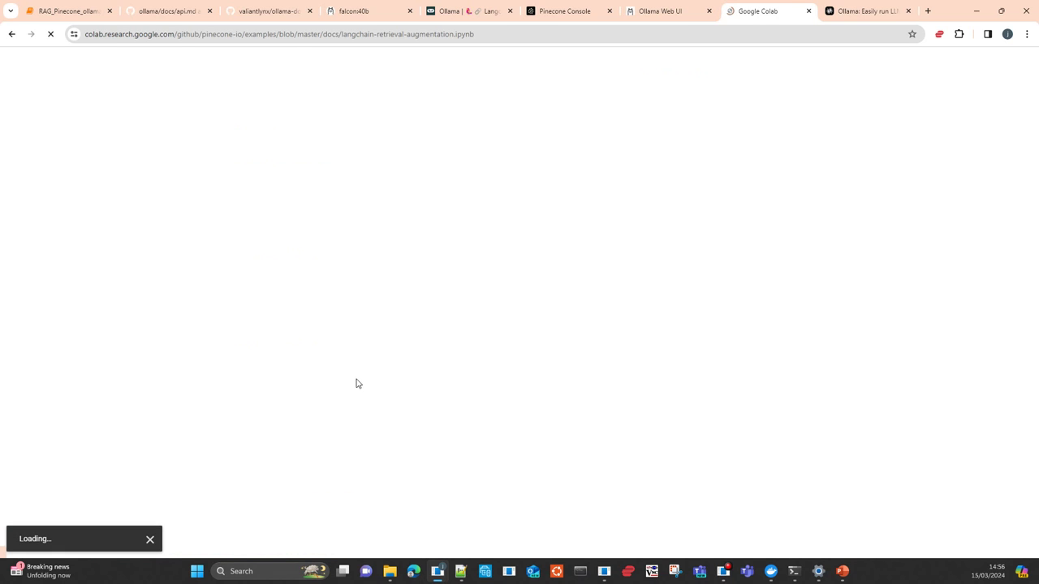
scroll(356, 383, down, 4)
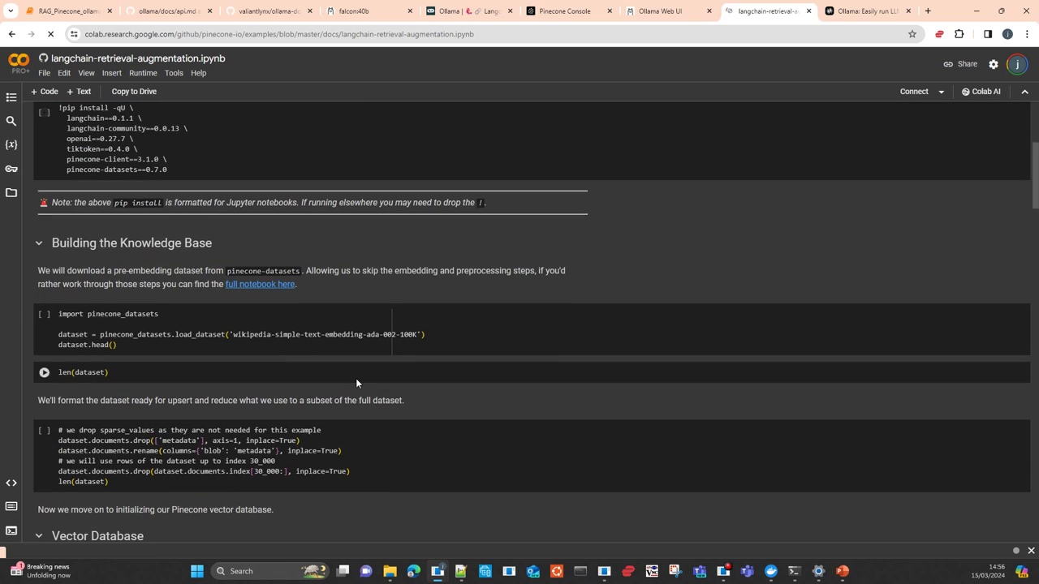
scroll(355, 383, down, 3)
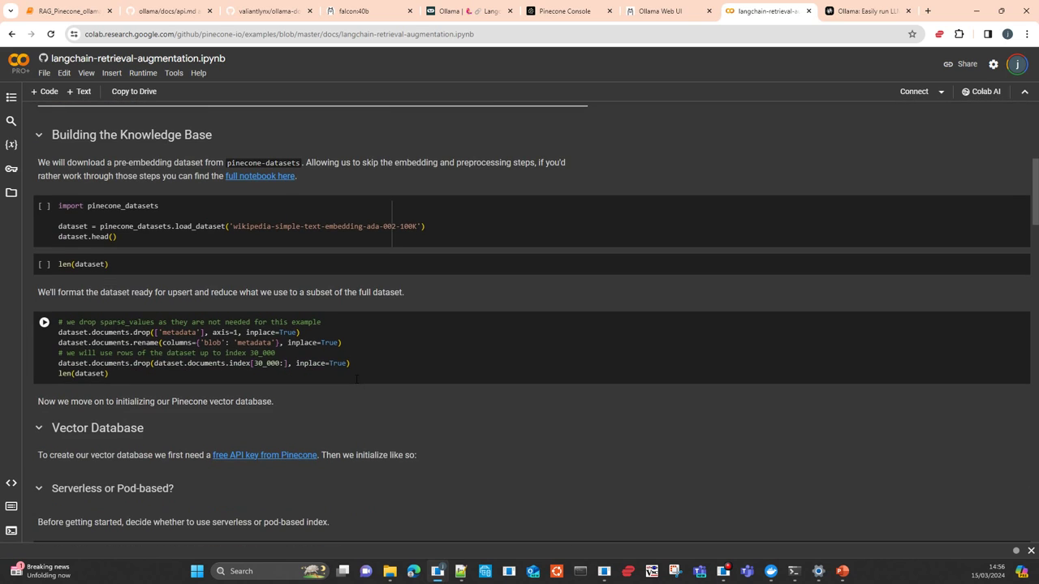
scroll(355, 379, down, 2)
scroll(355, 379, down, 3)
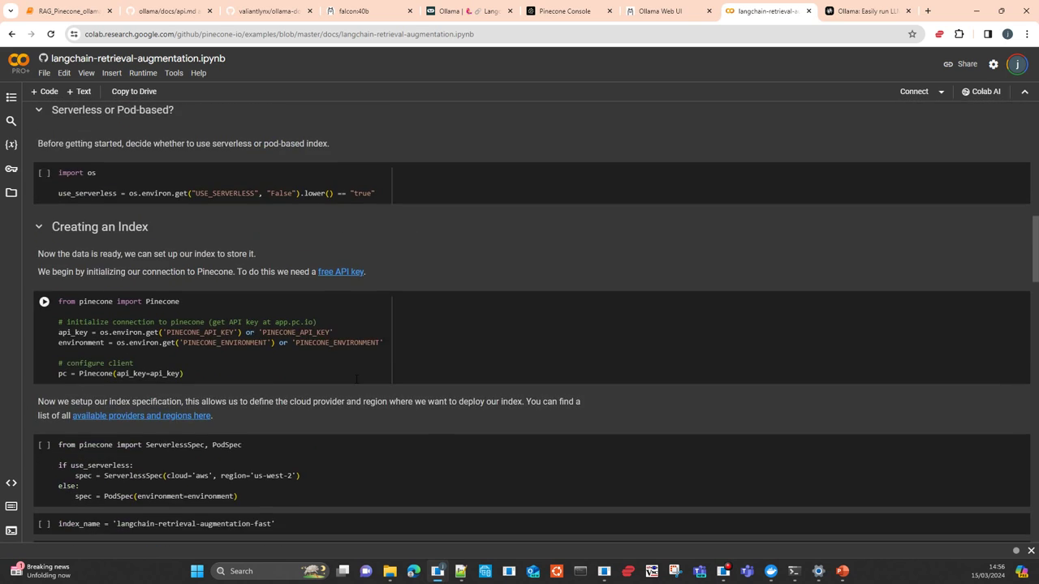
scroll(355, 379, down, 4)
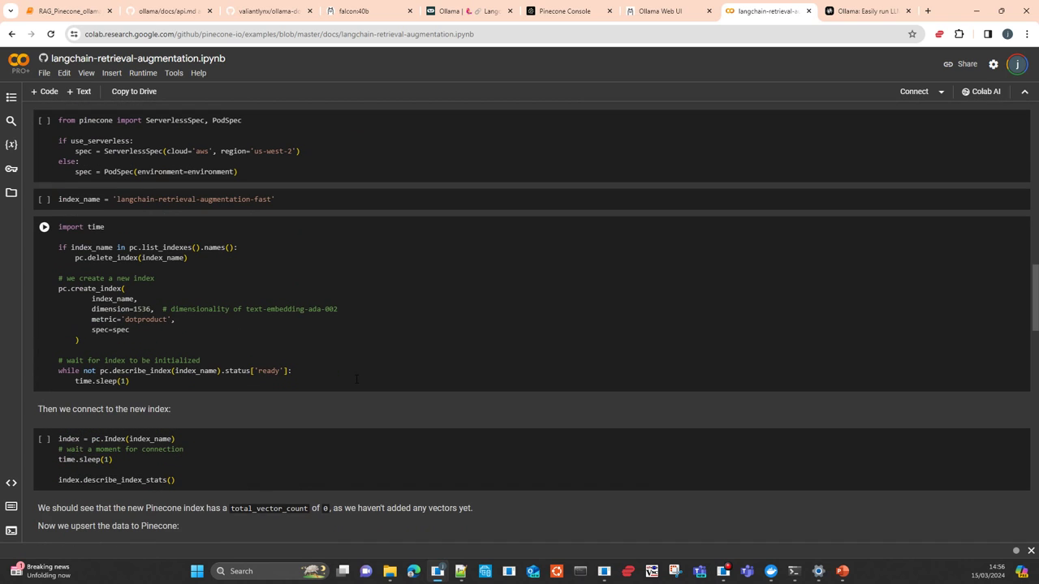
scroll(520, 325, down, 2)
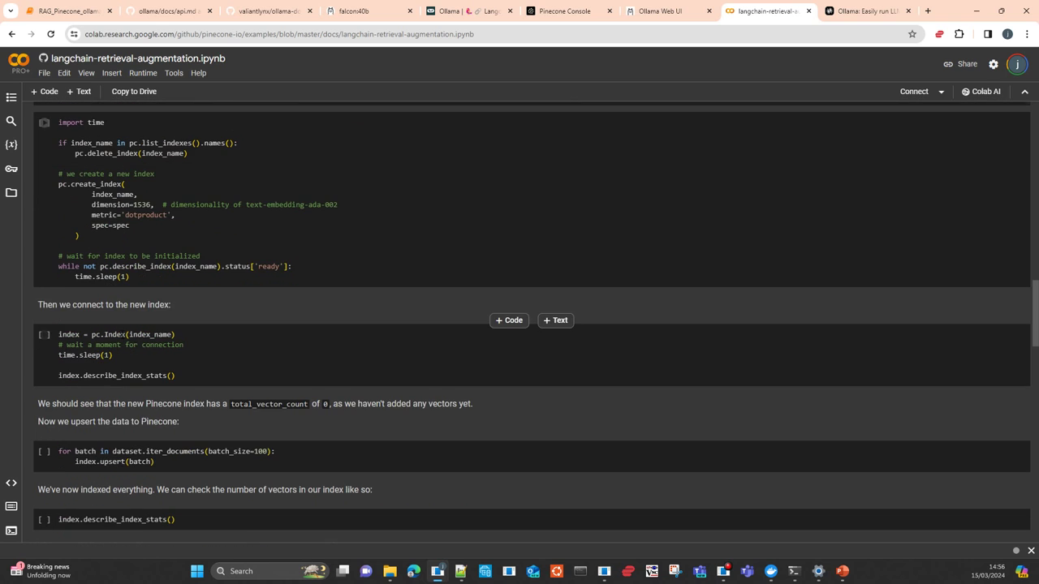
scroll(519, 324, down, 2)
scroll(253, 367, down, 4)
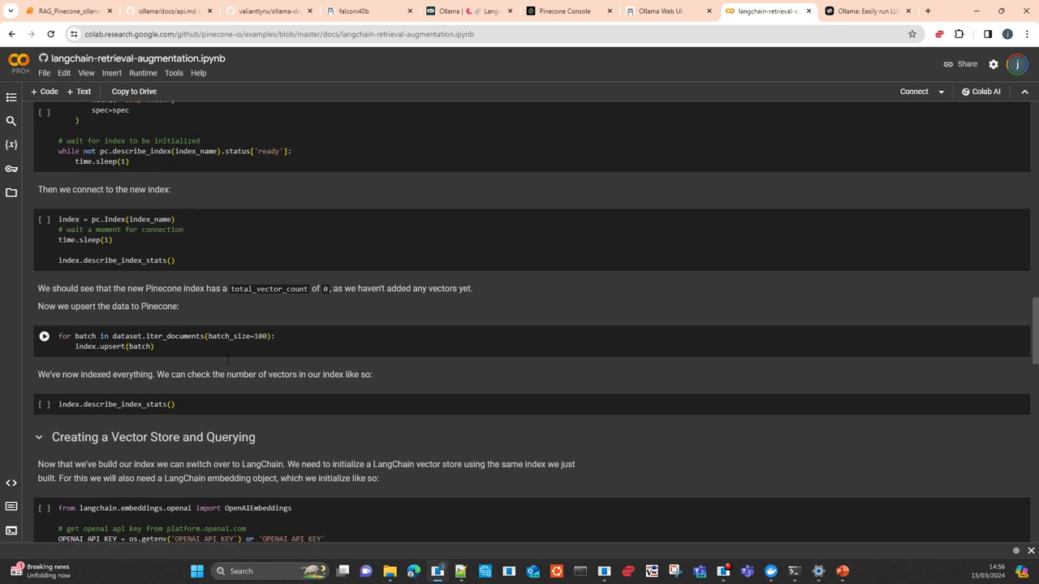
Examine the example's vector store initialization, similarity search and Generative Question-Answering cells
scroll(254, 367, down, 1)
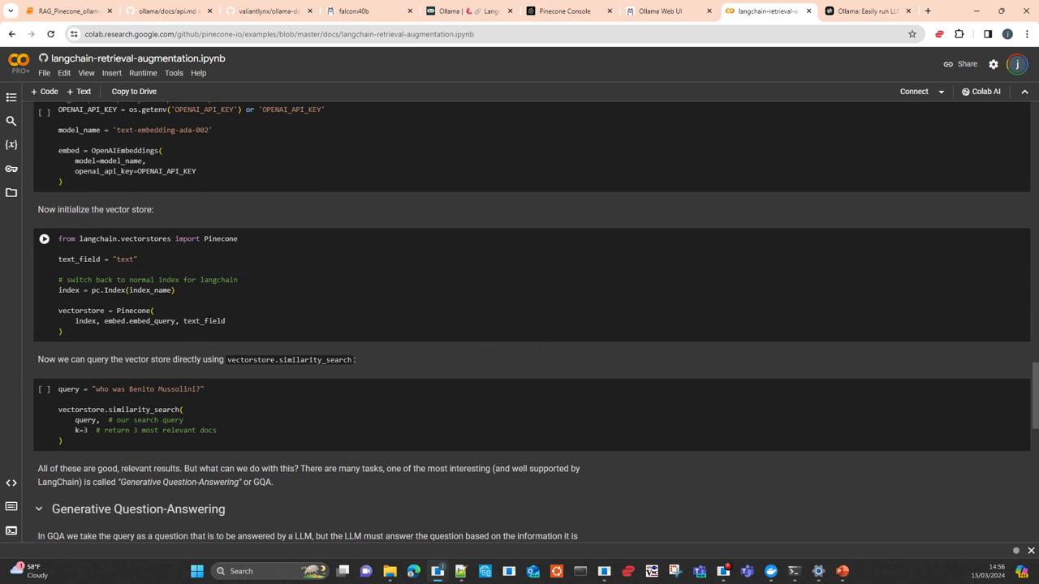
scroll(230, 322, up, 1)
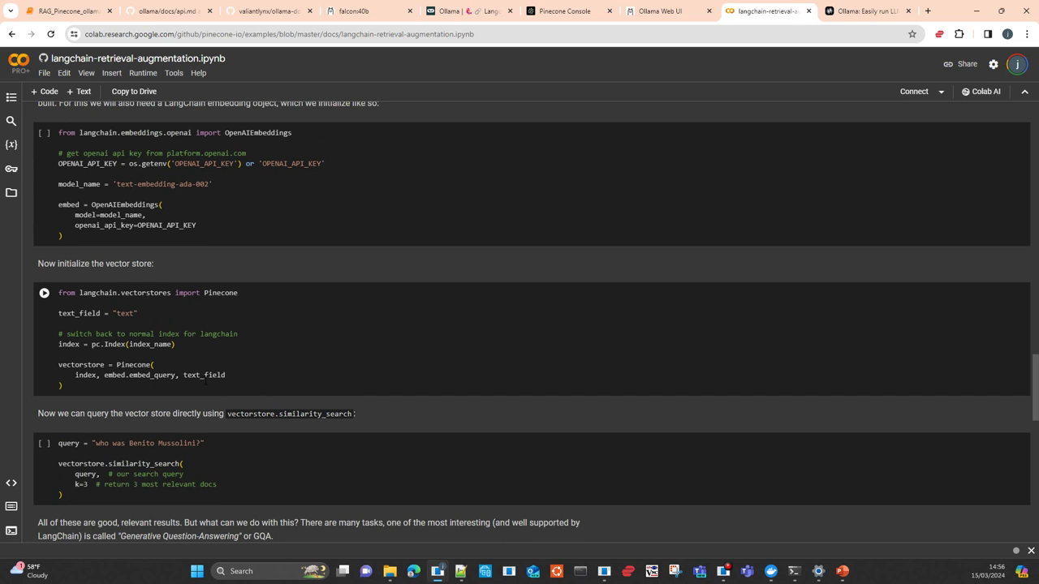
scroll(231, 323, down, 4)
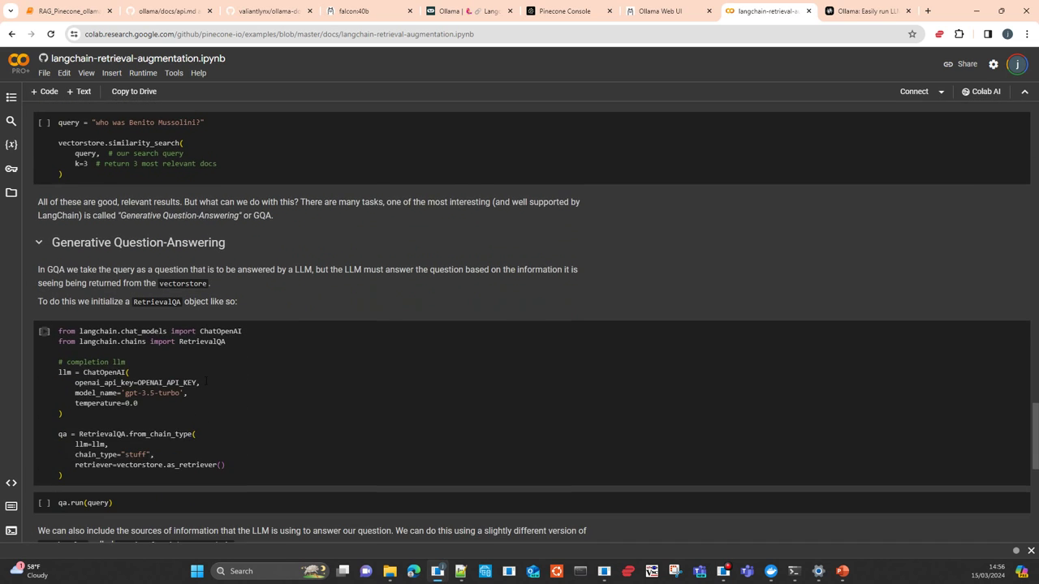
scroll(205, 381, down, 2)
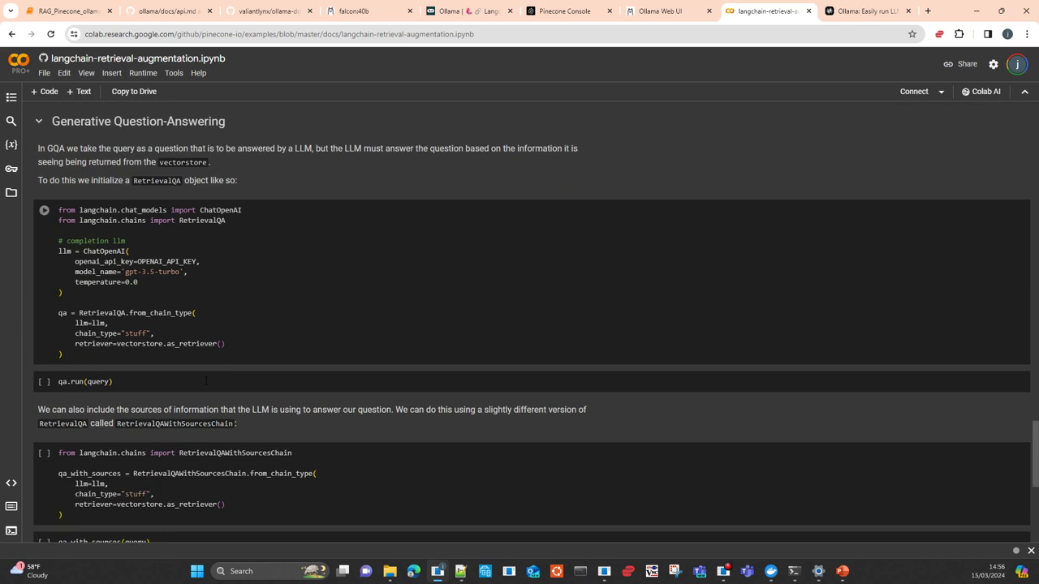
scroll(205, 382, down, 2)
scroll(207, 375, down, 1)
scroll(364, 219, up, 7)
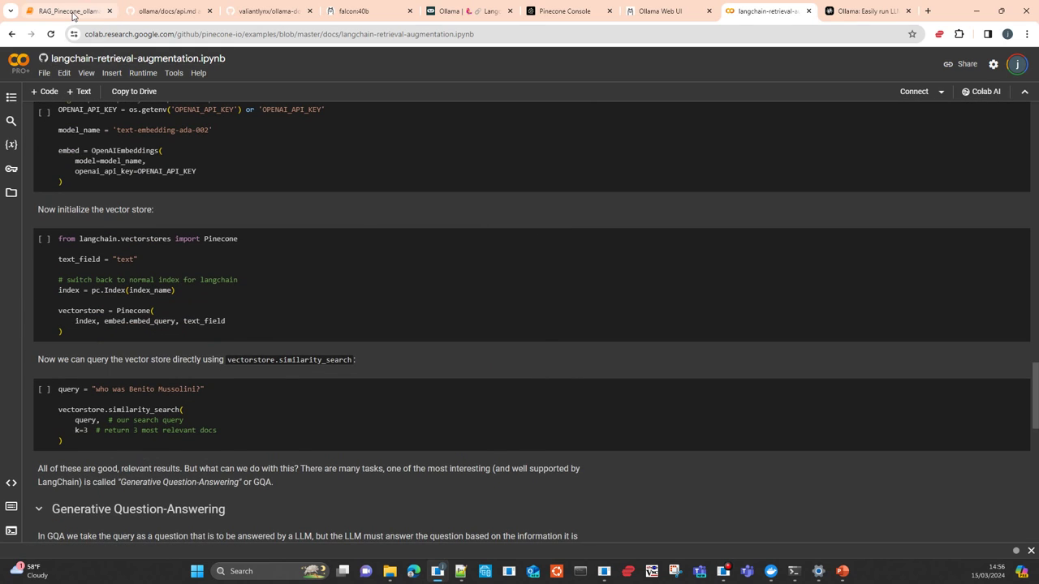
Return to the RAG_Pinecone_ollama_llama2 notebook and highlight query in the index.query cell below the embed output
click(68, 10)
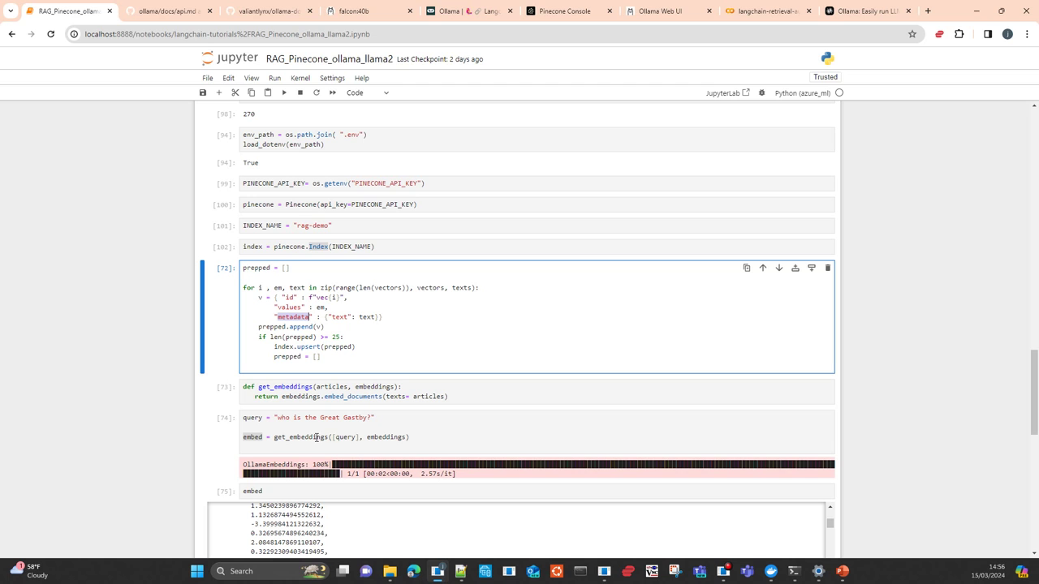
scroll(325, 450, down, 5)
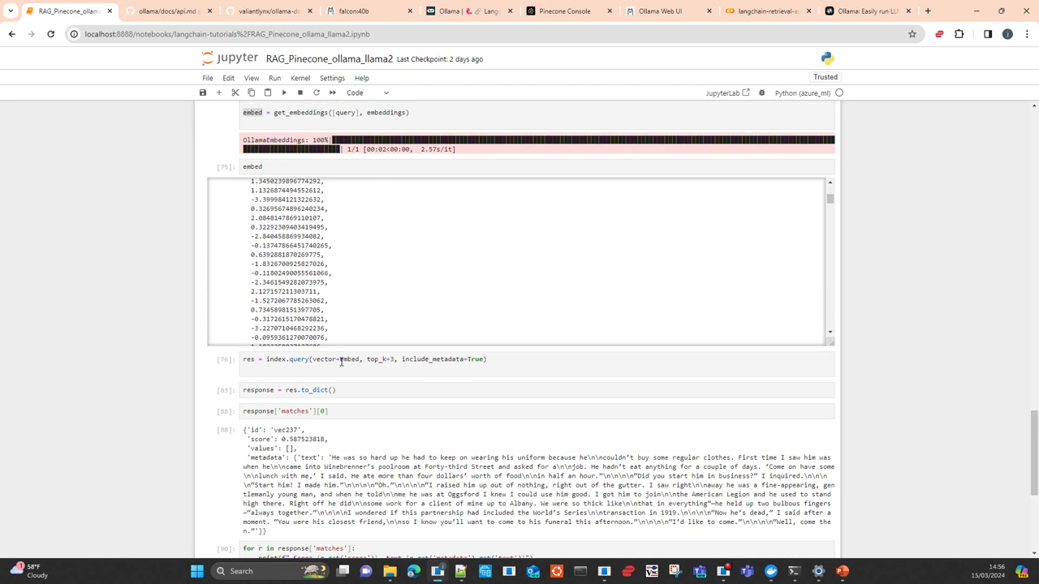
double_click(300, 360)
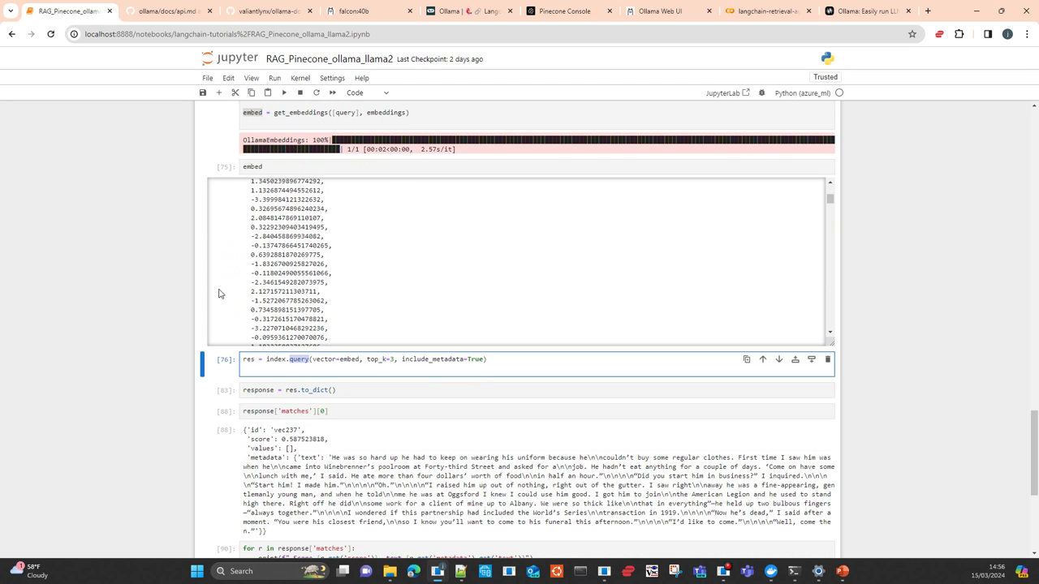
scroll(235, 257, up, 3)
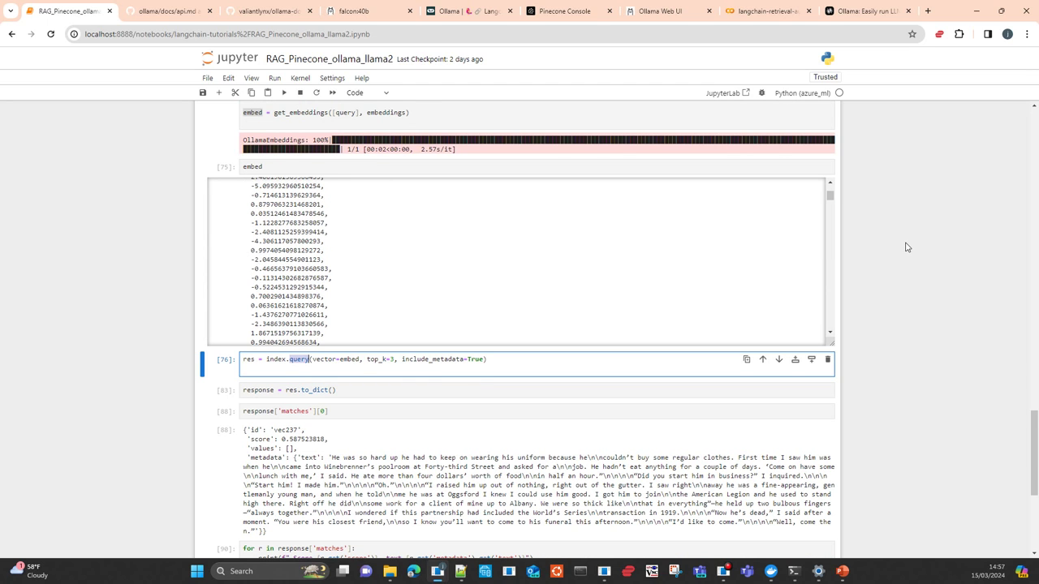
Copy index.upsert(prepped) to an unindented last line after the for loop in the upsert cell, and run the cell
scroll(904, 246, up, 3)
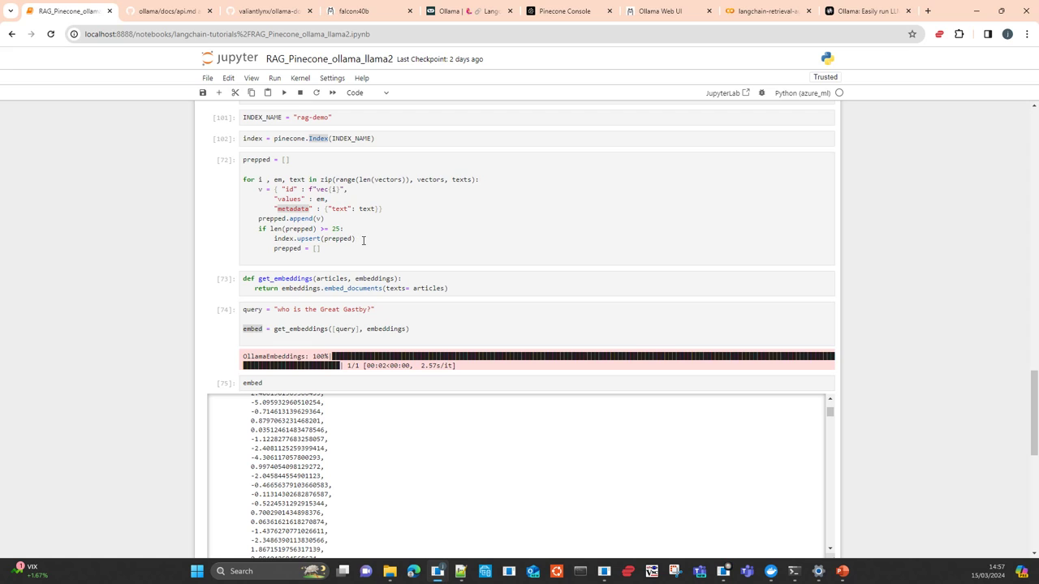
drag(360, 242, 275, 238)
key(ctrl+c)
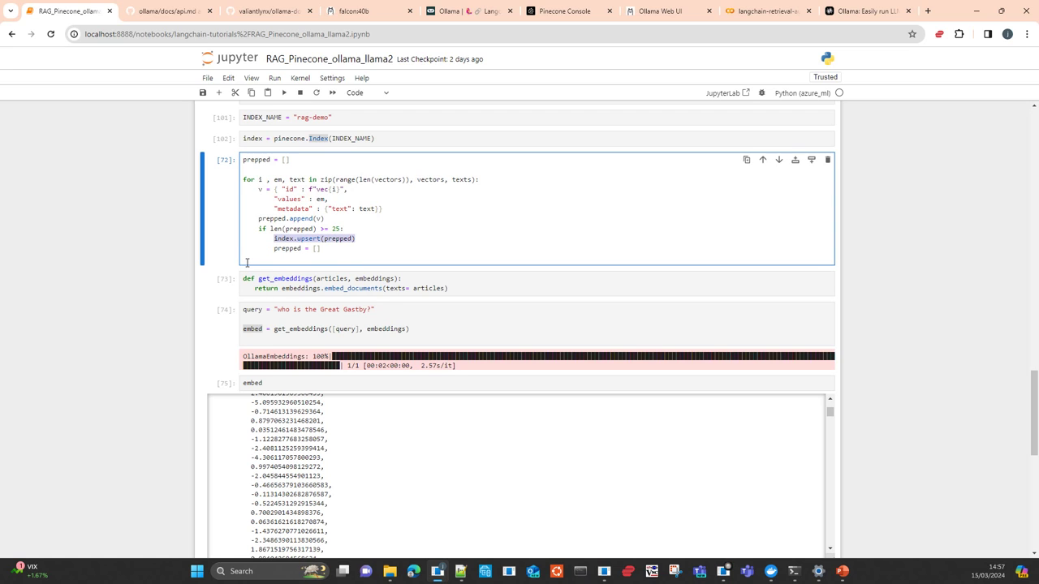
click(247, 261)
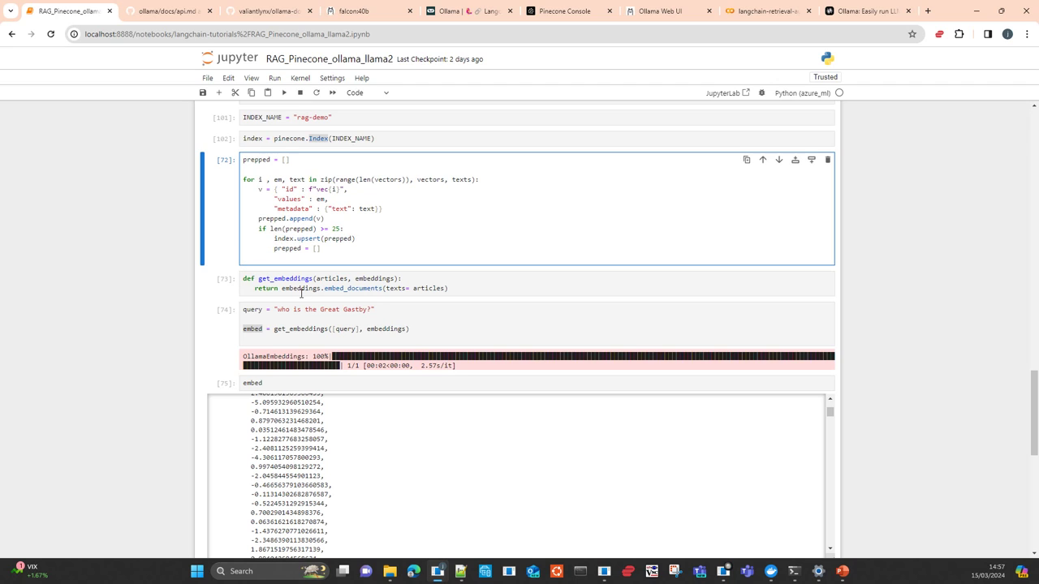
key(ctrl+v)
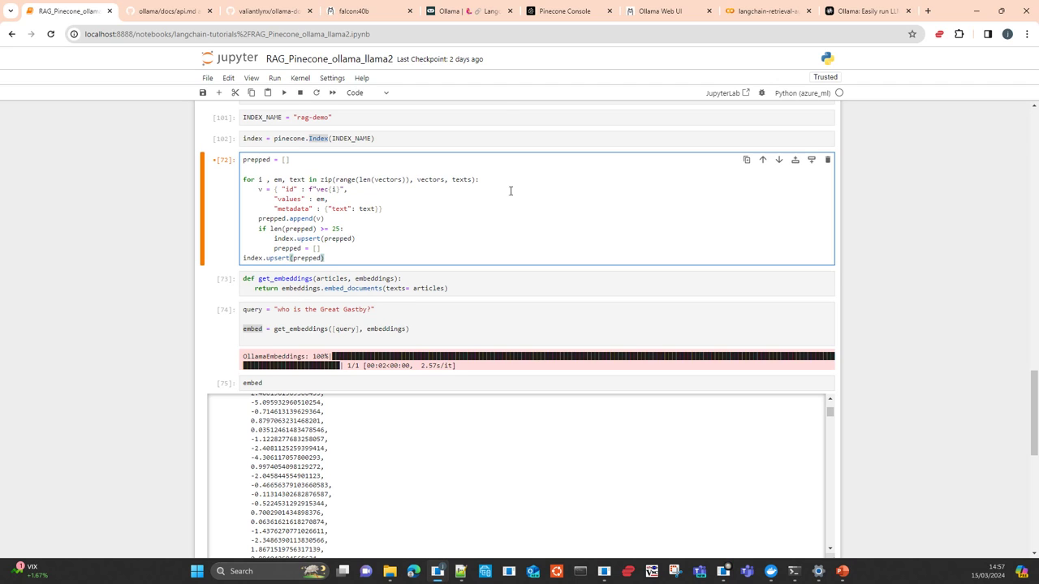
click(284, 94)
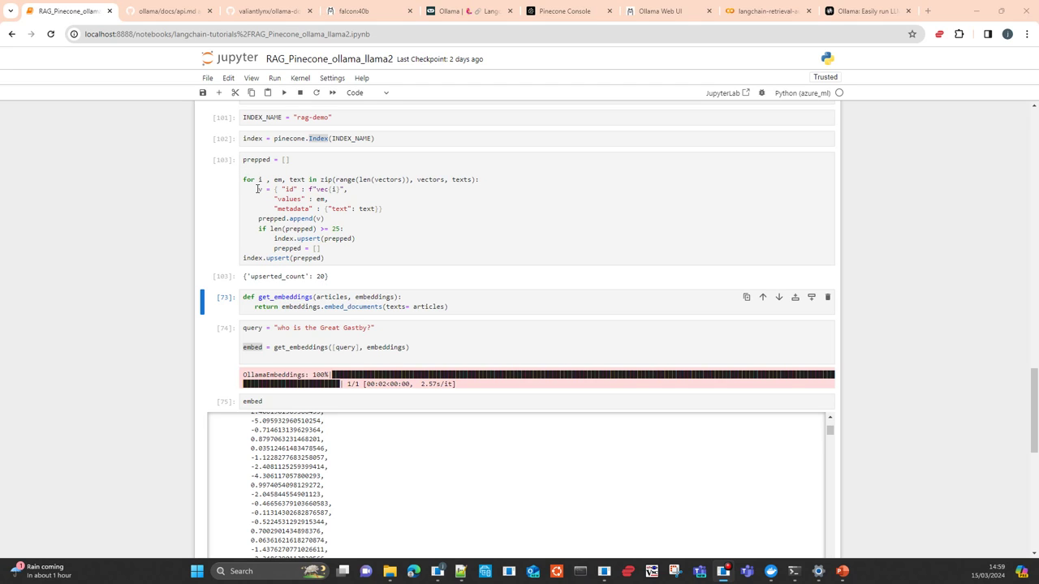
Highlight the vector dictionary, its values and metadata keys, and the prepped argument of index.upsert in the loop cell
drag(257, 189, 383, 211)
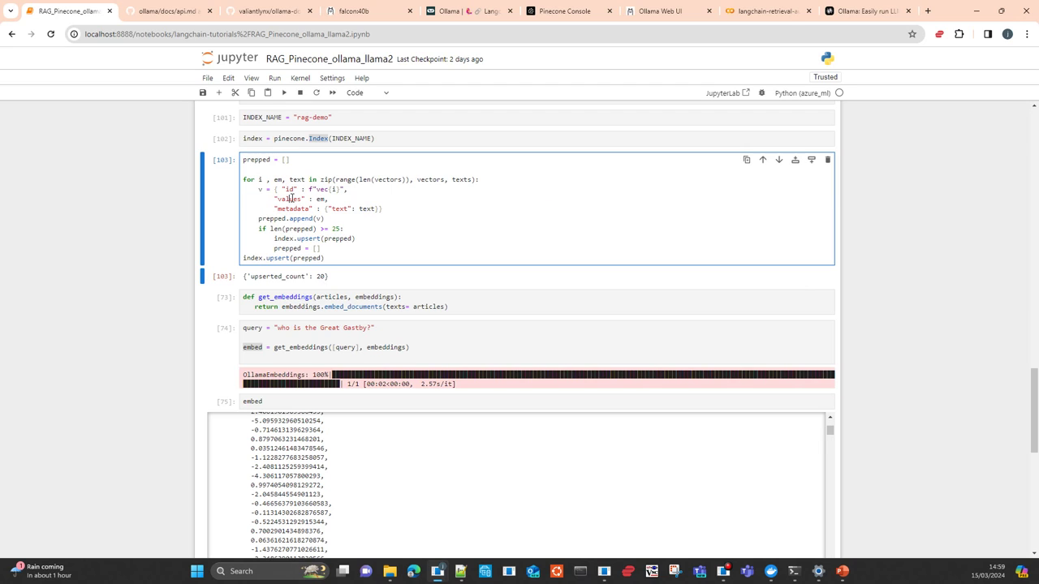
double_click(291, 198)
double_click(293, 210)
click(288, 238)
double_click(338, 238)
Switch to the Pinecone console and open the rag-demo index from the project's indexes
click(570, 12)
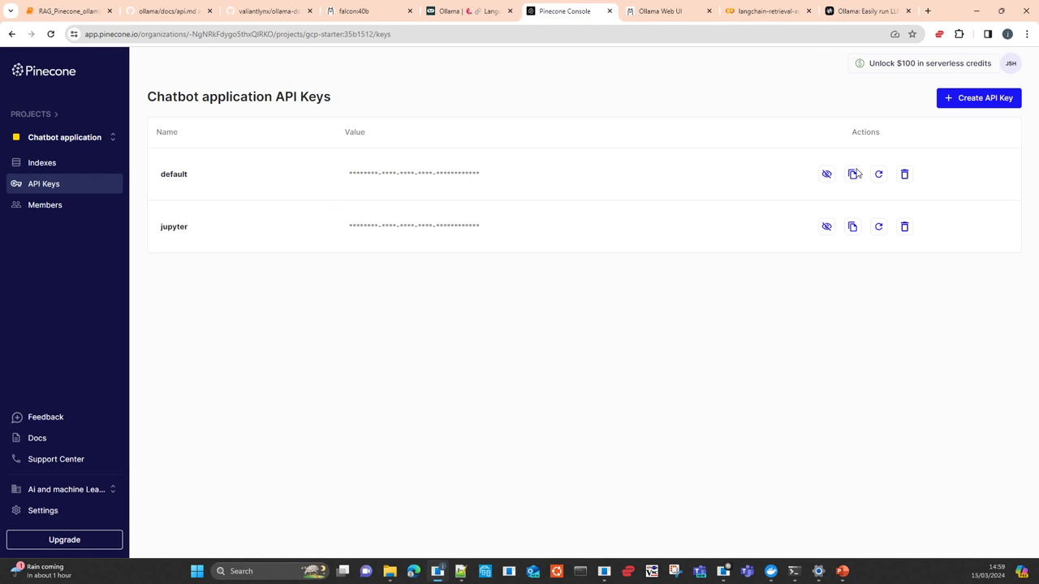
click(52, 165)
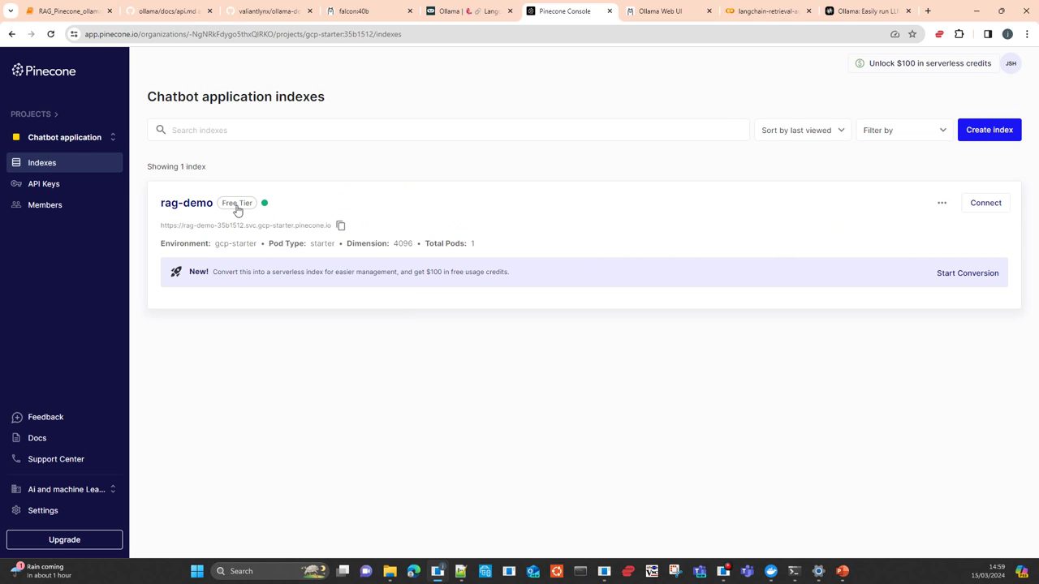
click(191, 210)
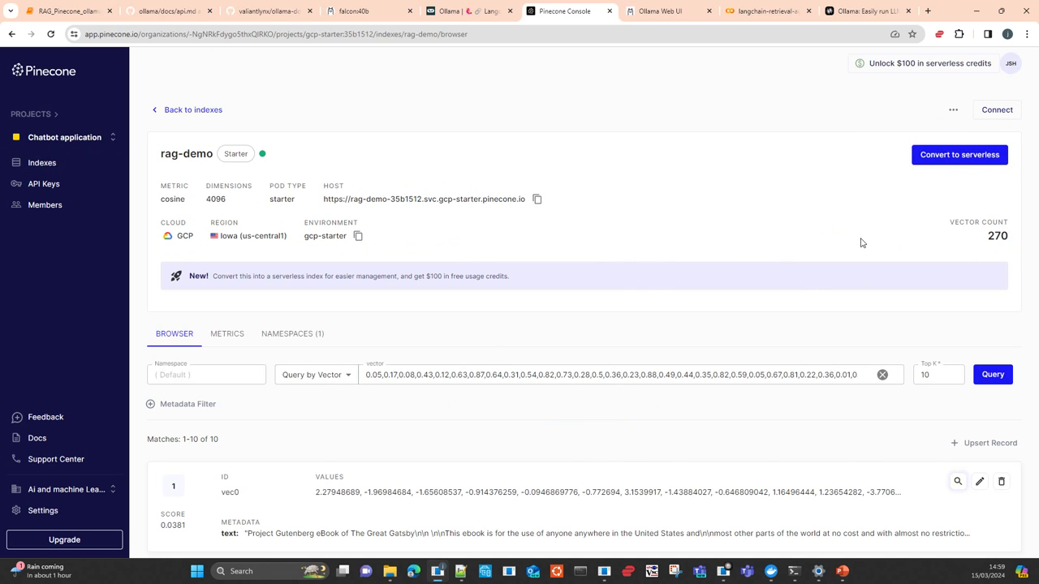
Look through the rag-demo index's matched records, examining their IDs, scores, vector values and text metadata
scroll(861, 247, down, 2)
scroll(645, 355, down, 2)
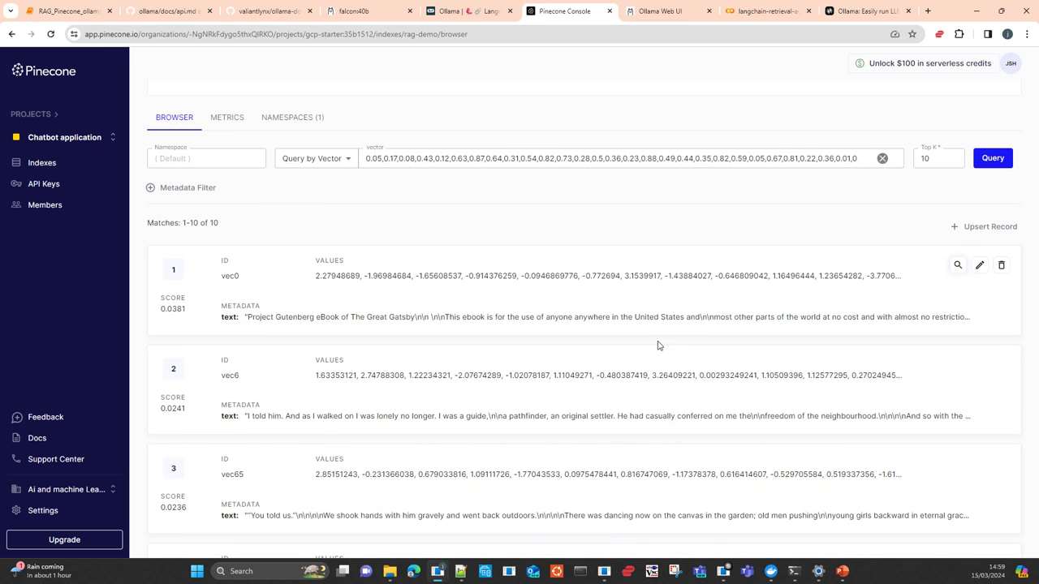
scroll(673, 348, down, 9)
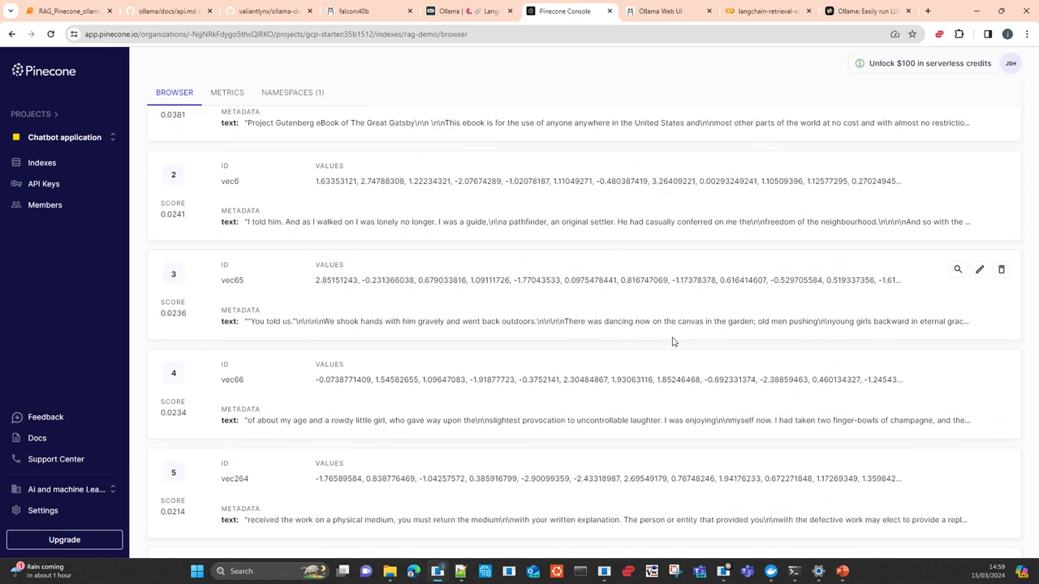
scroll(672, 334, down, 5)
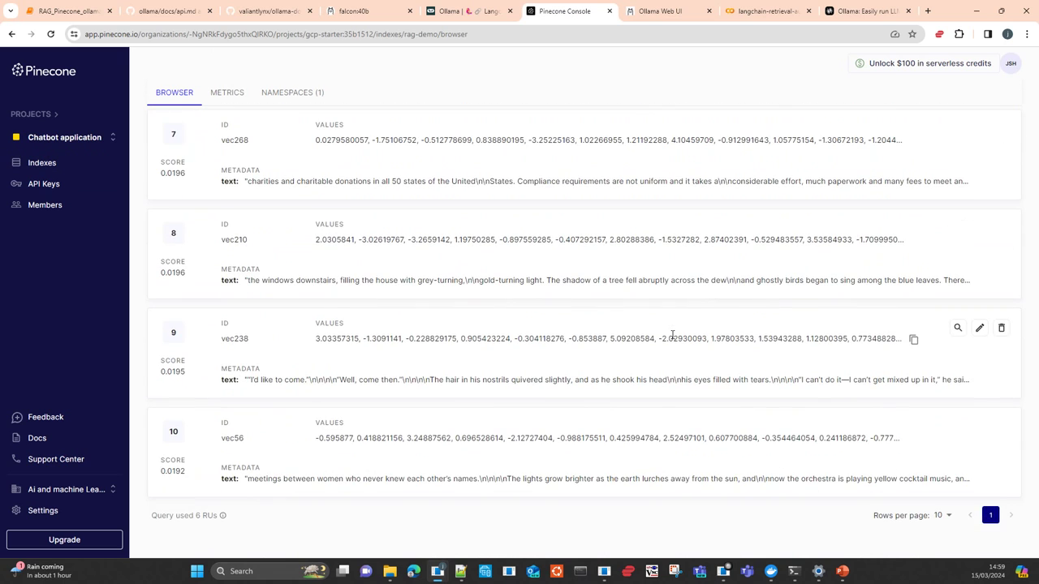
scroll(672, 334, up, 3)
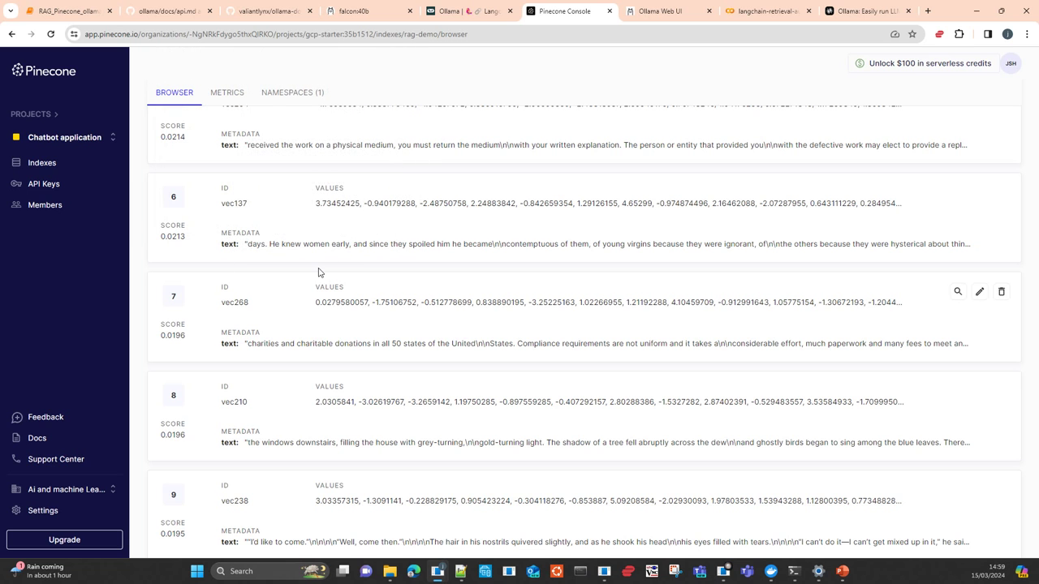
scroll(319, 273, up, 1)
scroll(320, 268, up, 6)
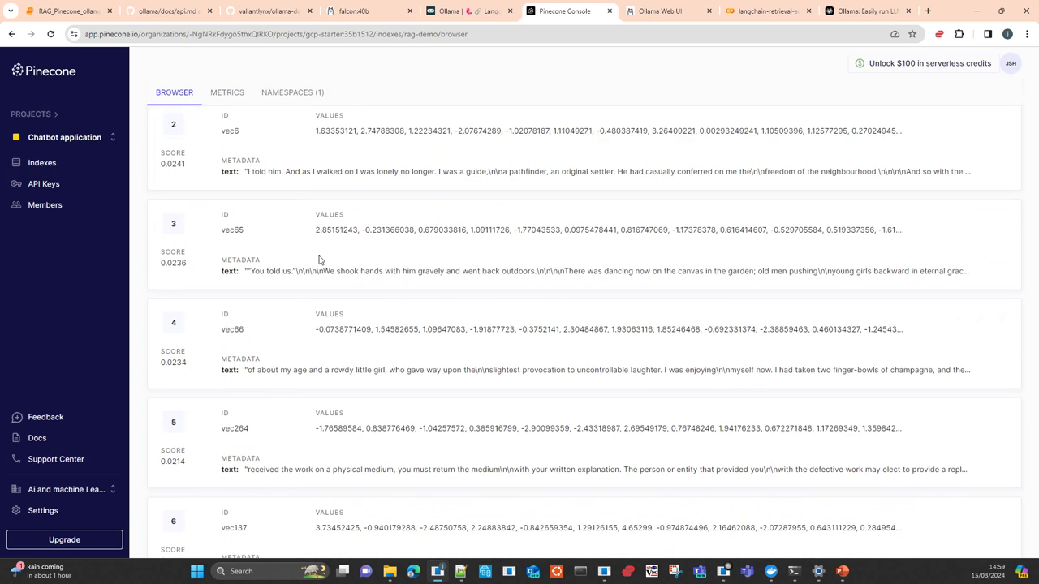
scroll(320, 260, up, 1)
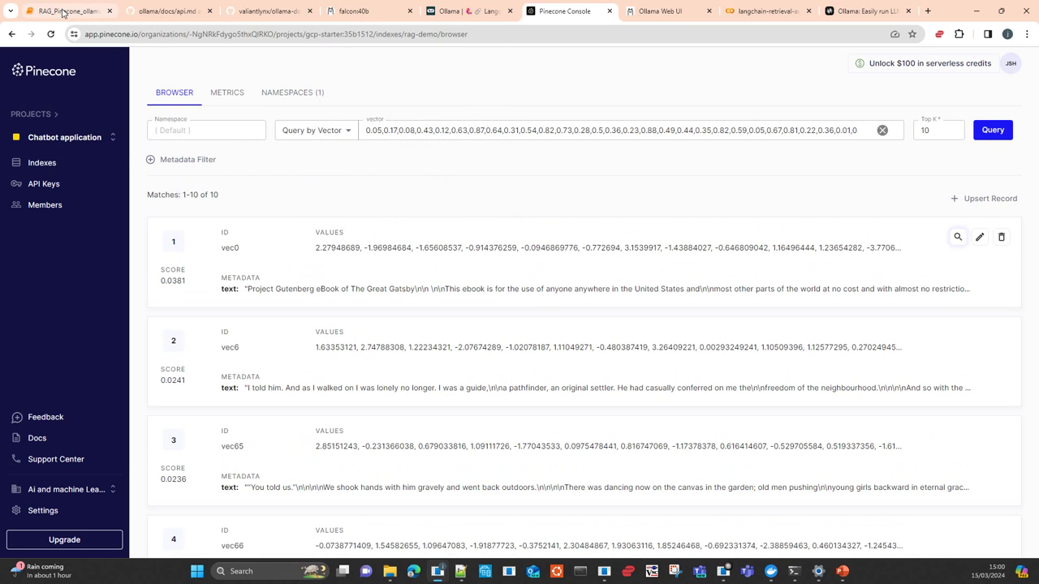
Switch back to the RAG_Pinecone_ollama_llama2 notebook and run the cell defining the get_embeddings function
mouse_move(63, 12)
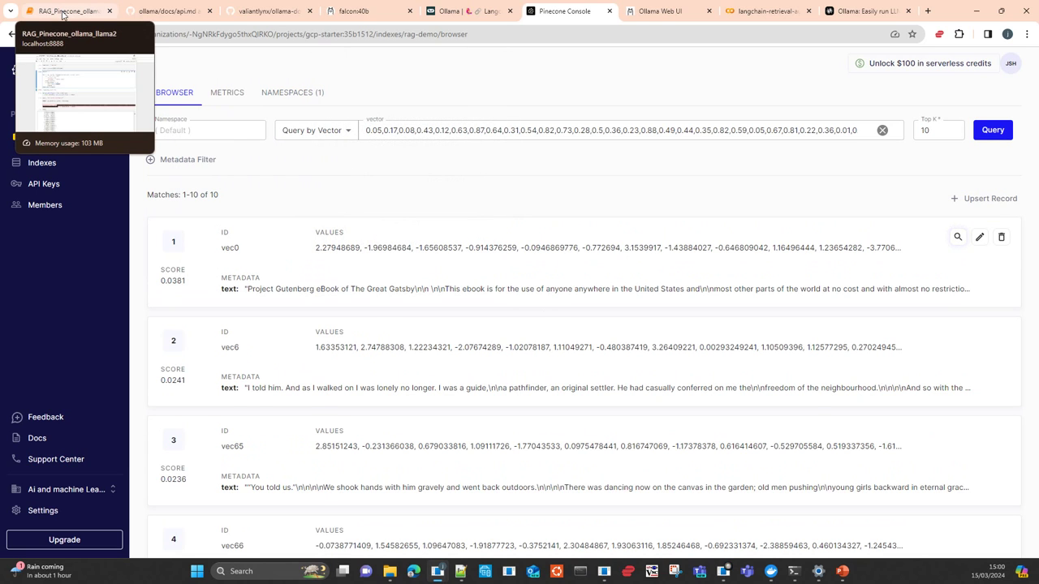
click(63, 12)
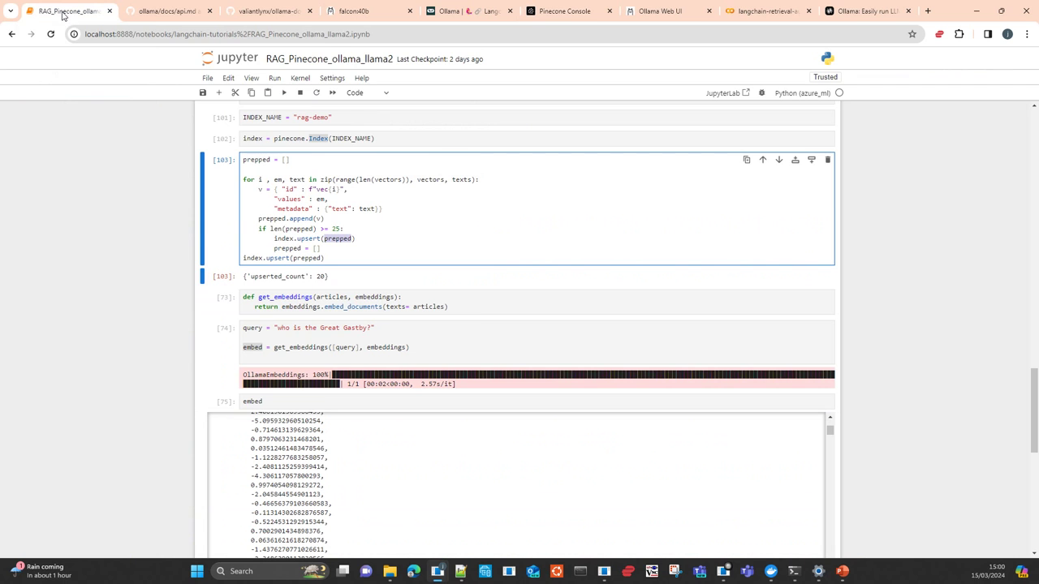
click(468, 307)
click(284, 95)
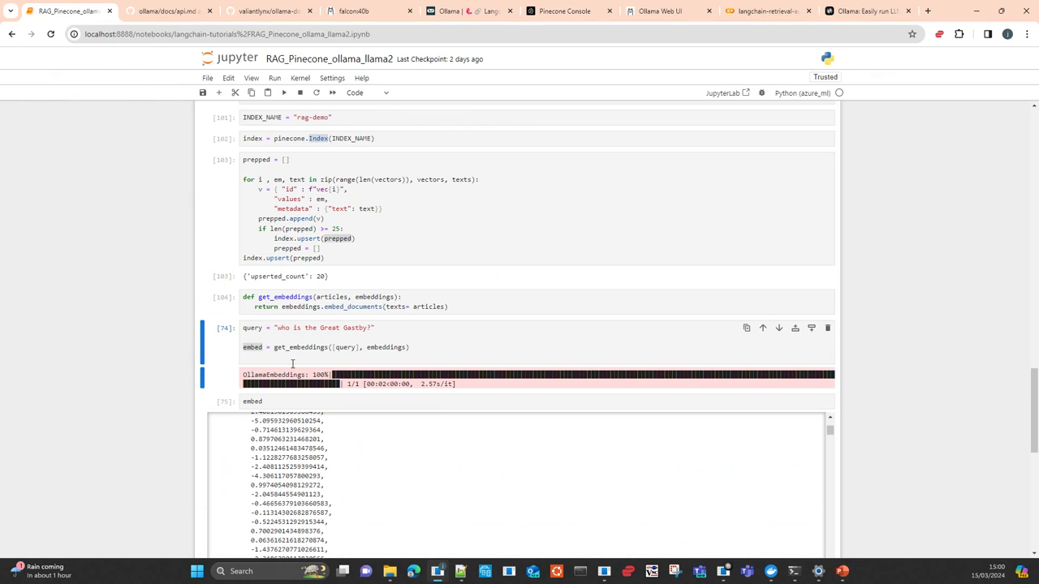
Glance at the Ollama Web UI chat, return to the notebook, and run the cell embedding the query "who is the Great Gastby?"
click(295, 360)
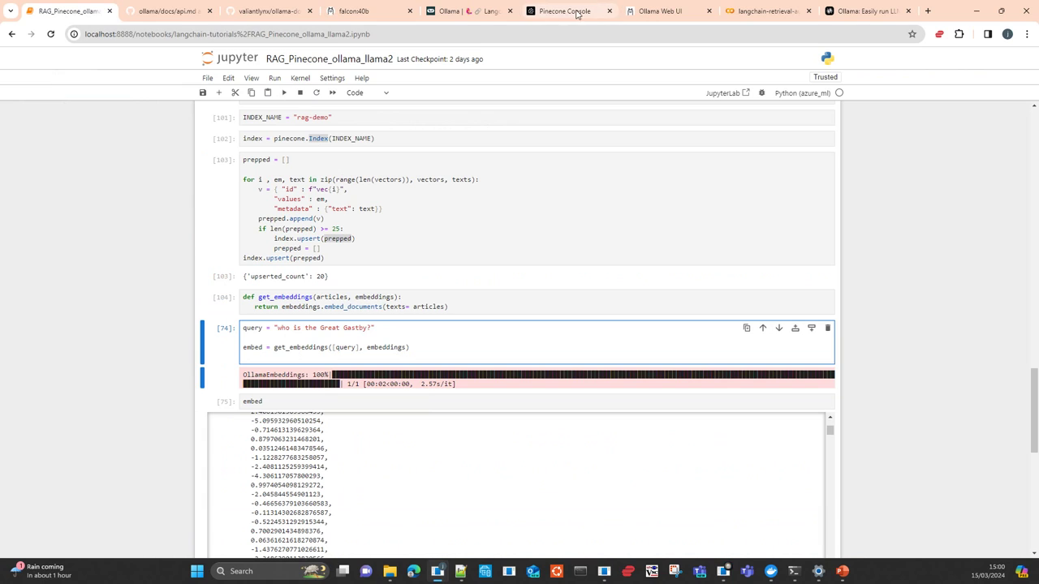
click(655, 11)
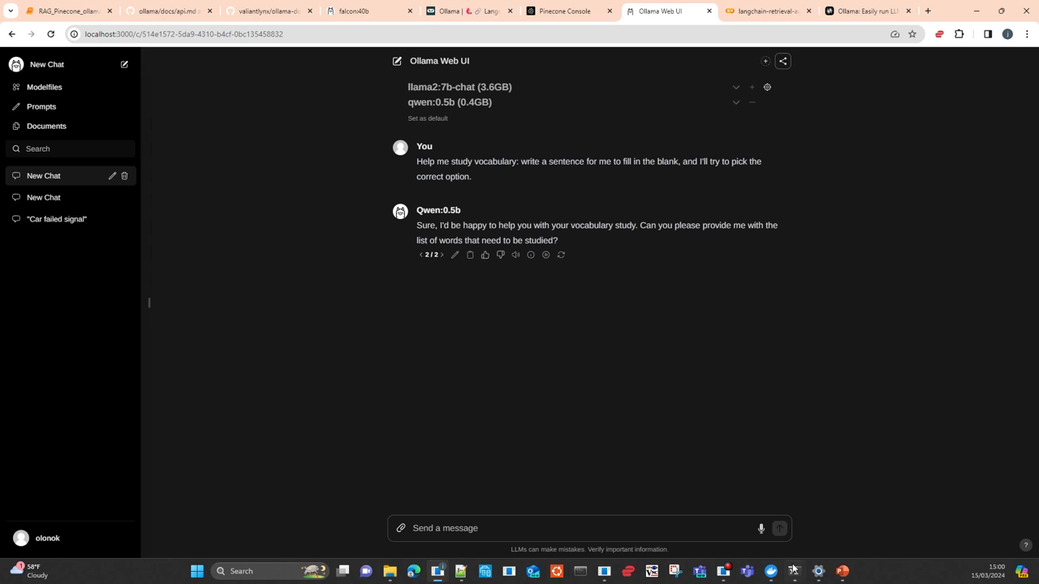
click(47, 14)
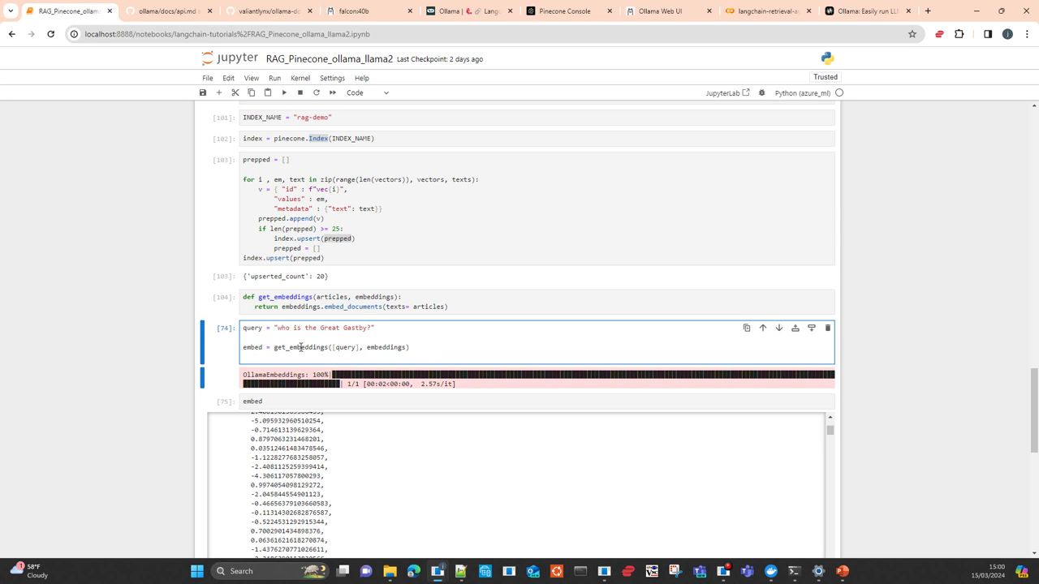
scroll(355, 241, up, 1)
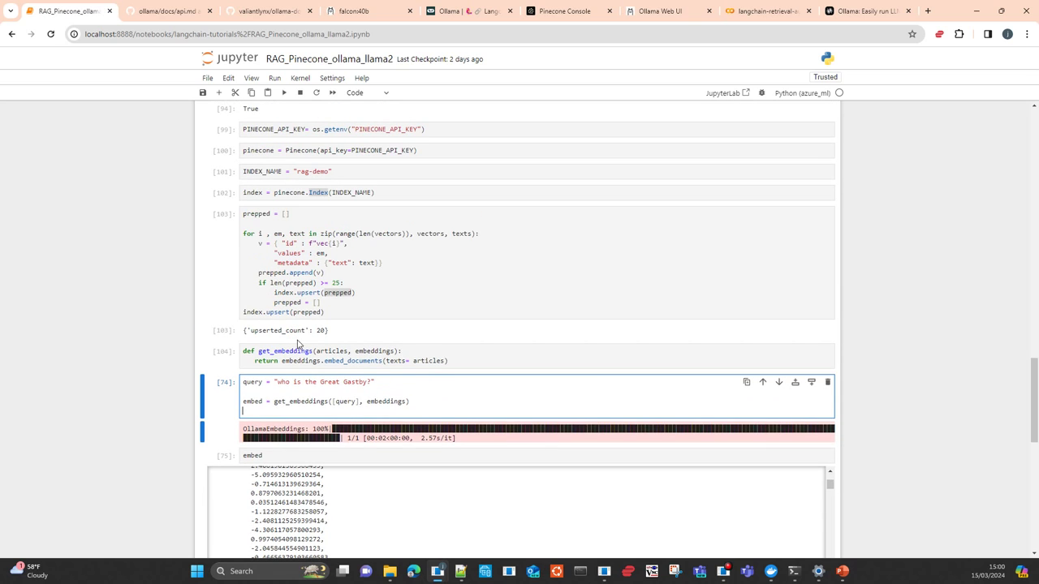
click(285, 92)
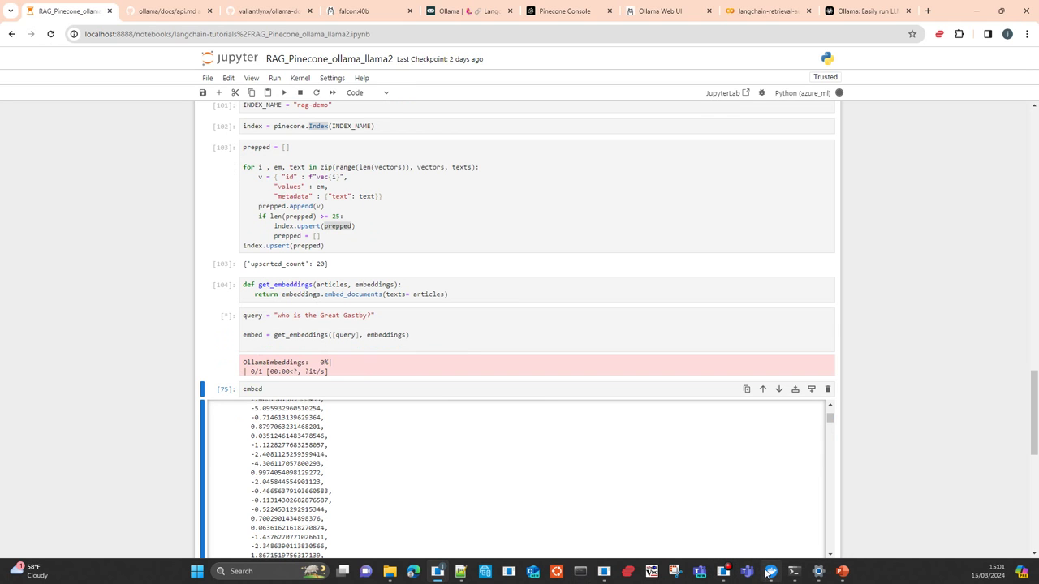
Switch to Docker Desktop and highlight the CUDA device's name in the ollama container's logs
click(774, 573)
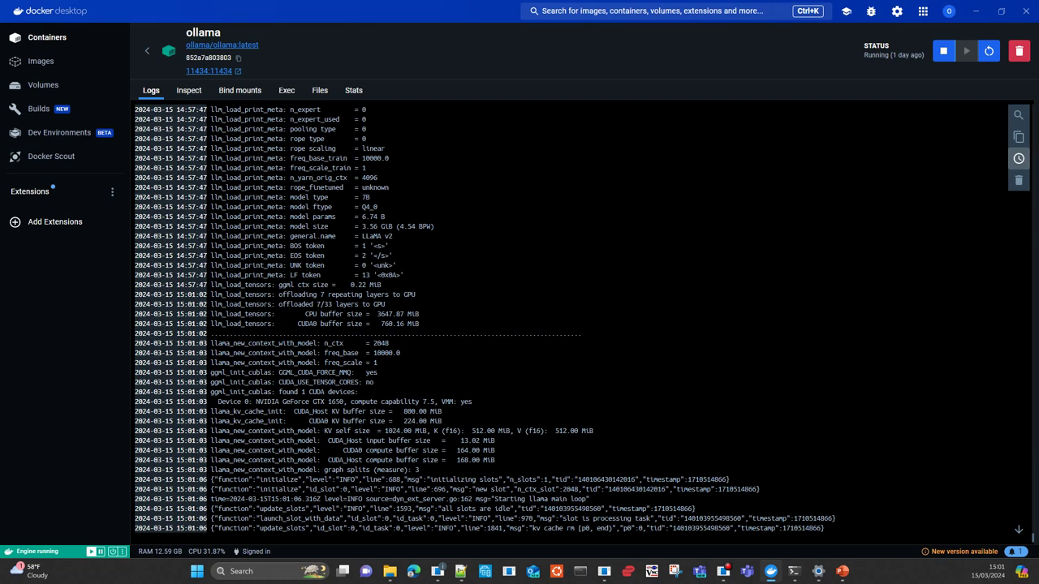
drag(344, 402, 255, 402)
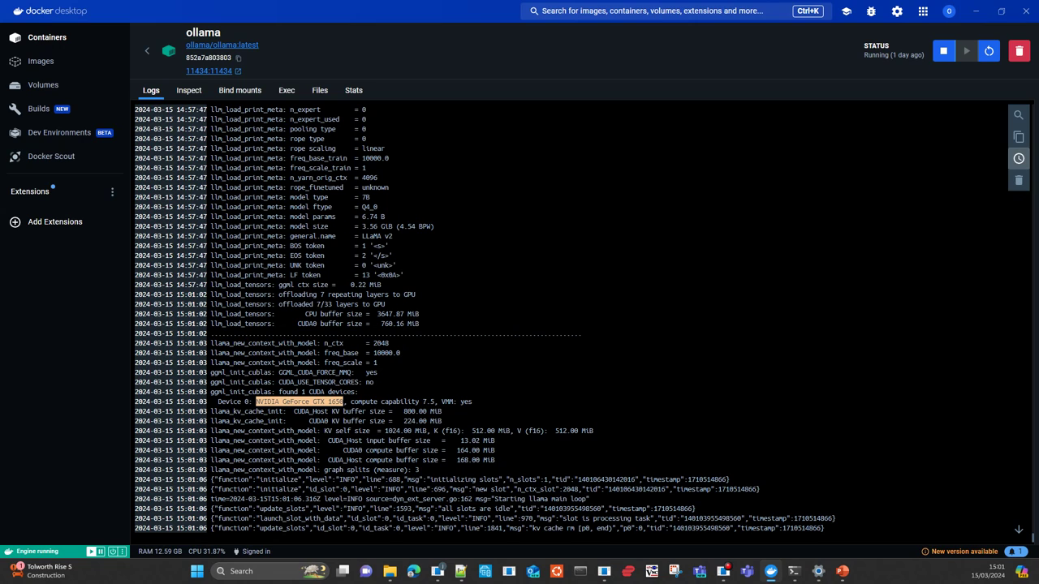